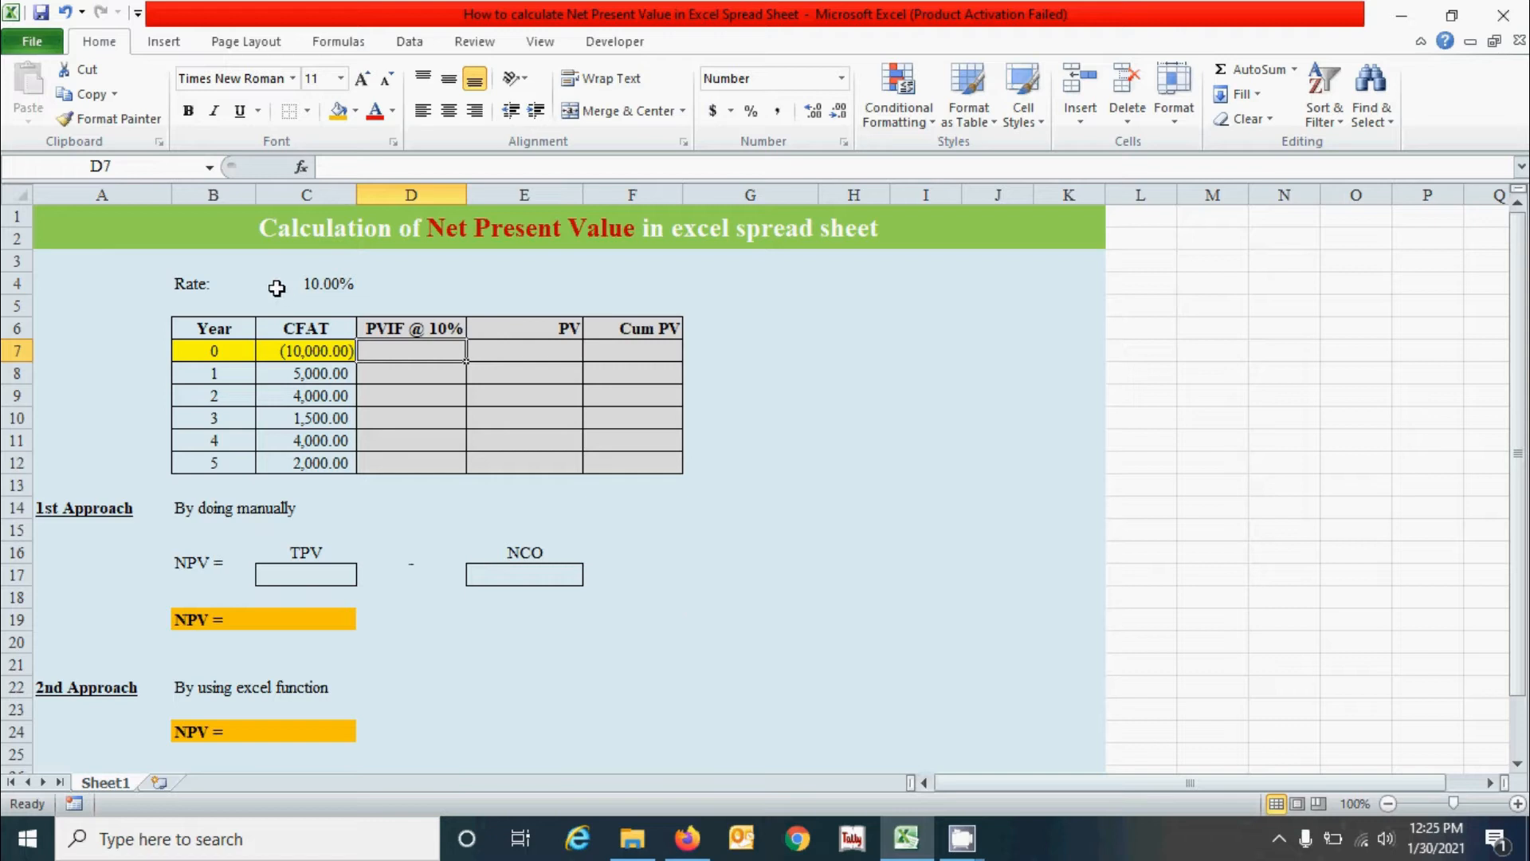
# - Review the discount rate and the CFAT cash flows for years 0 to 5, including the initial outlay
pyautogui.moveTo(187, 280); pyautogui.dragTo(313, 466)
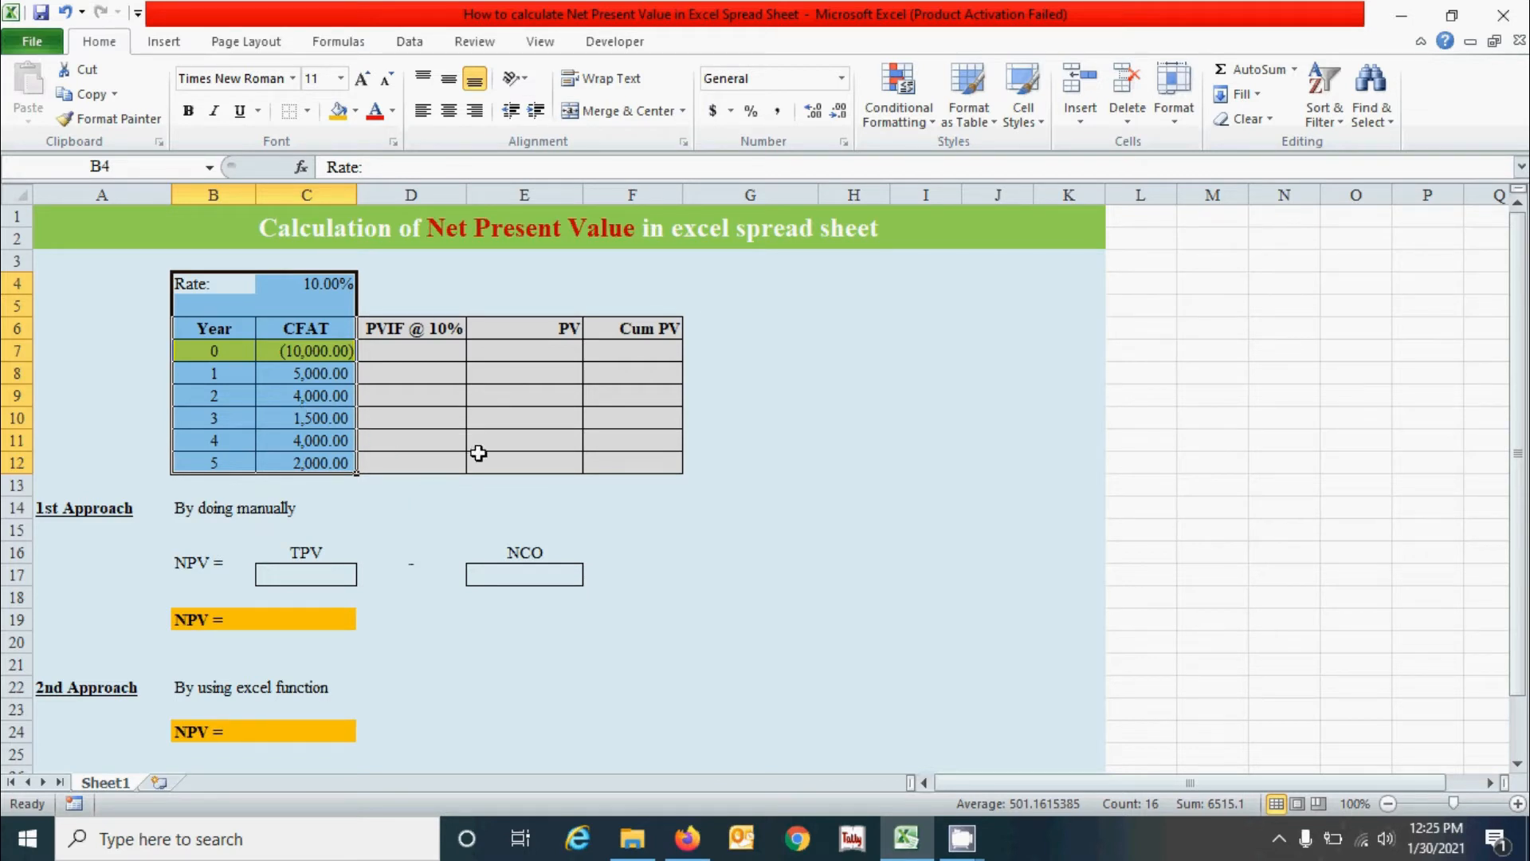
pyautogui.click(416, 423)
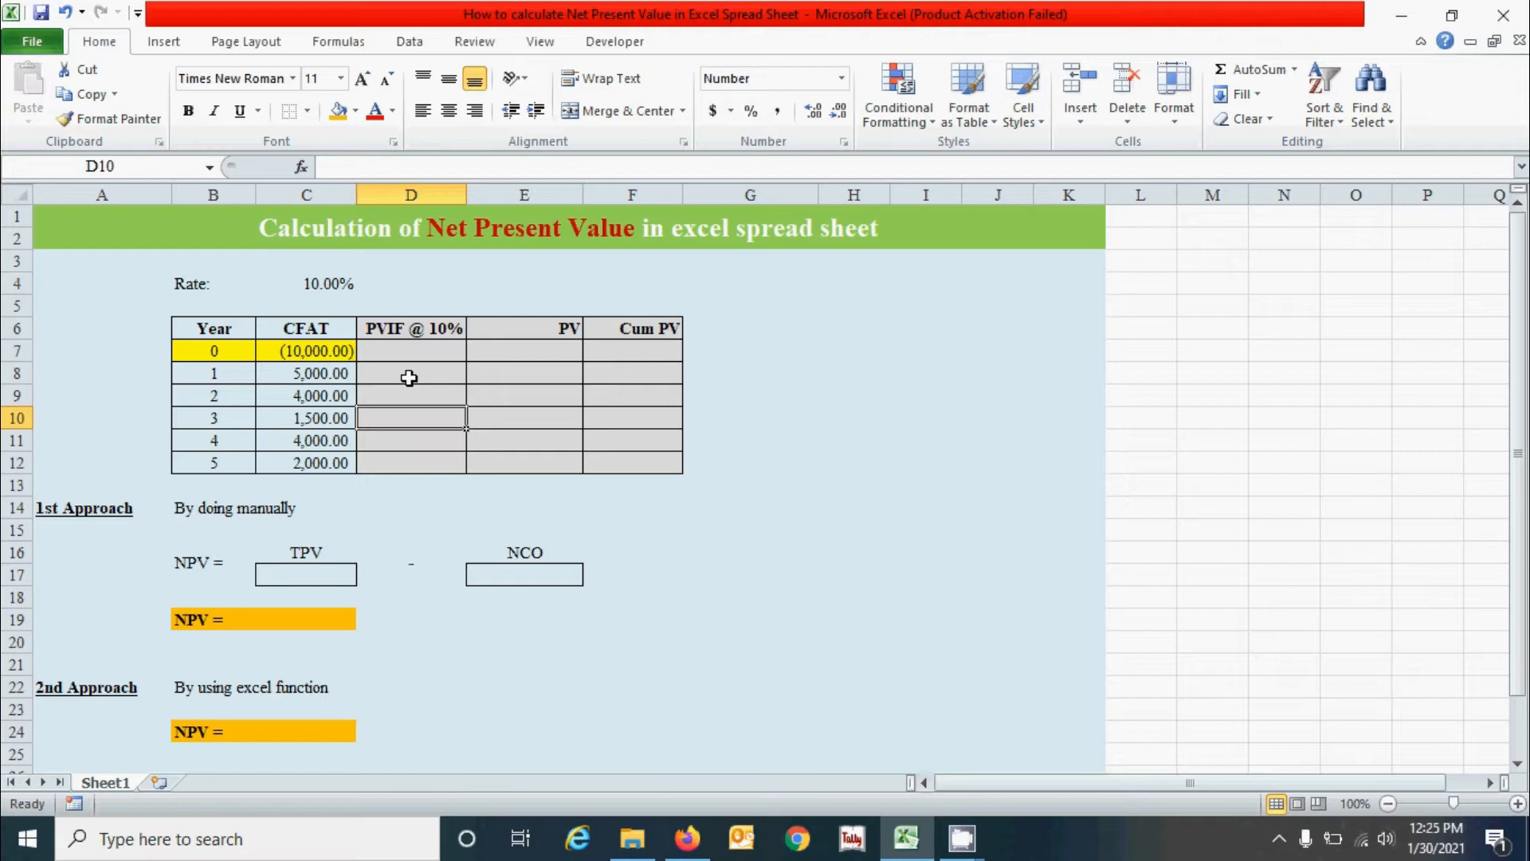
pyautogui.moveTo(325, 372); pyautogui.dragTo(324, 463)
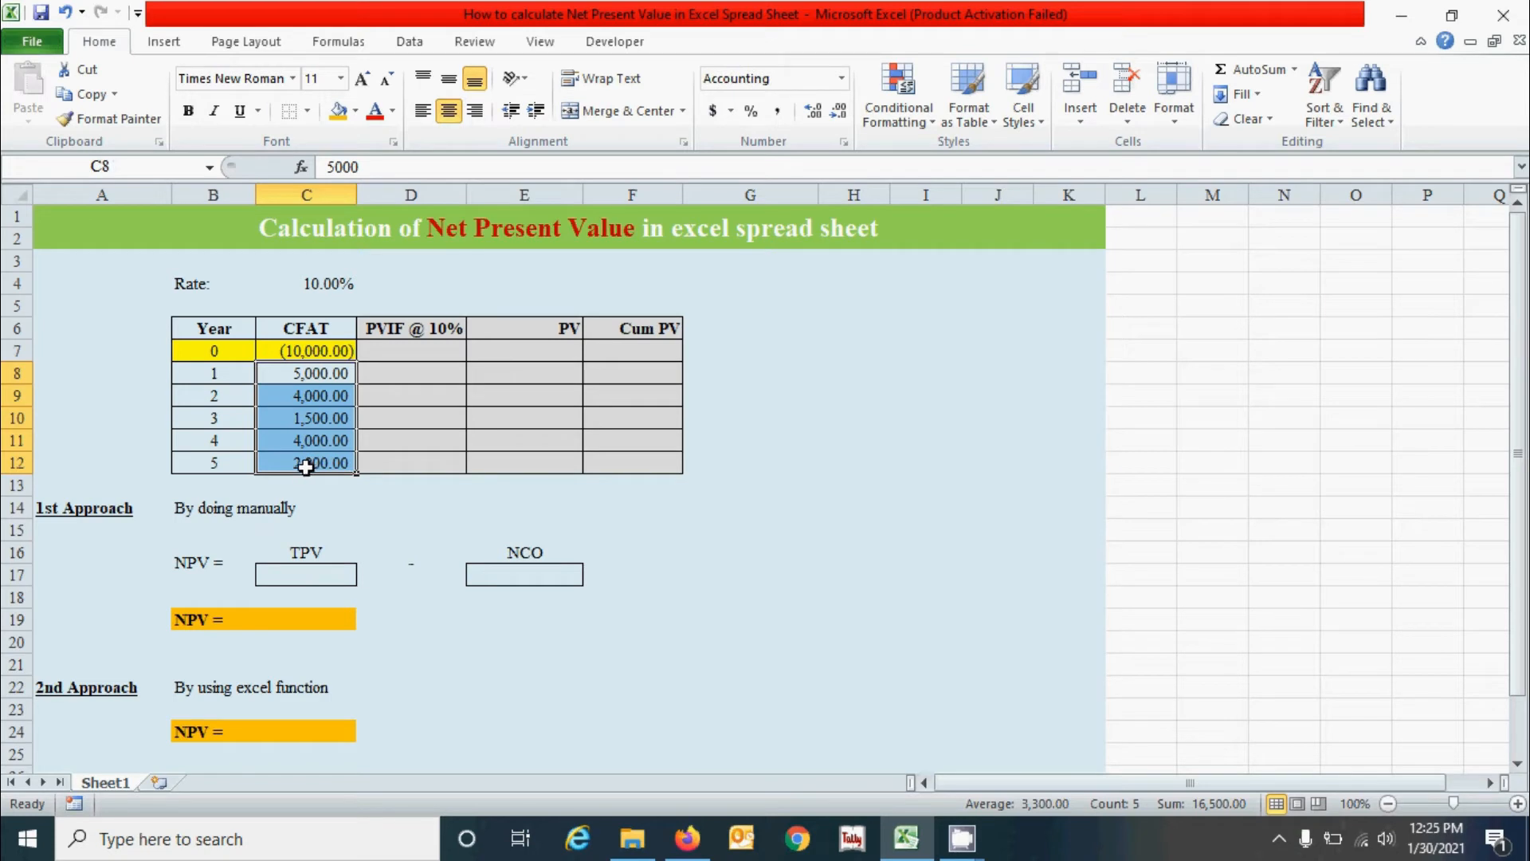
pyautogui.click(312, 344)
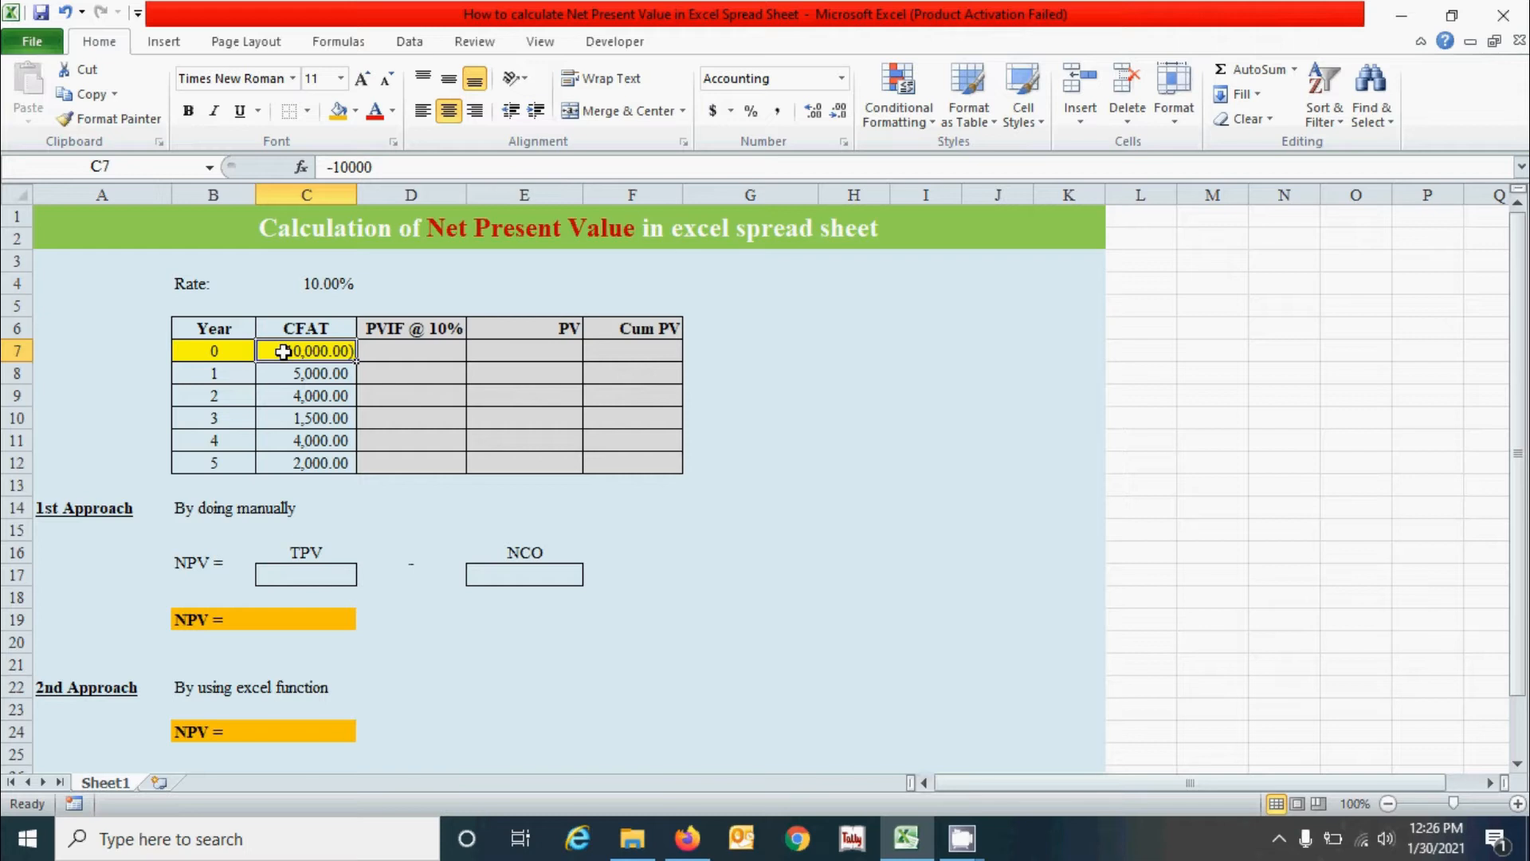
pyautogui.press('Right')
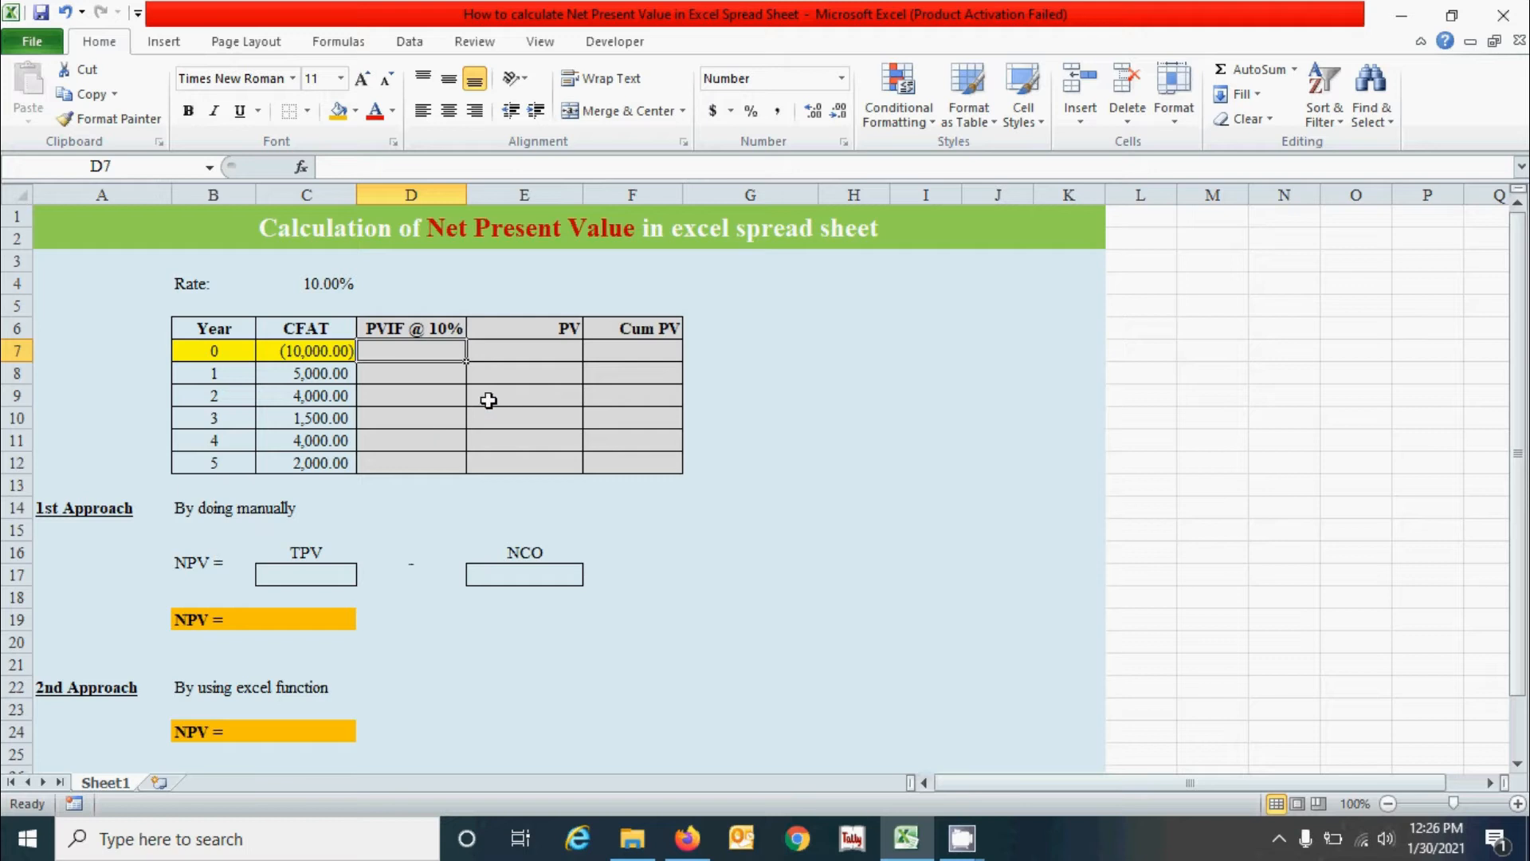
# - Review the manual NPV layout under the 1st Approach, examining the TPV and NCO boxes in C17 and E17
pyautogui.click(227, 564)
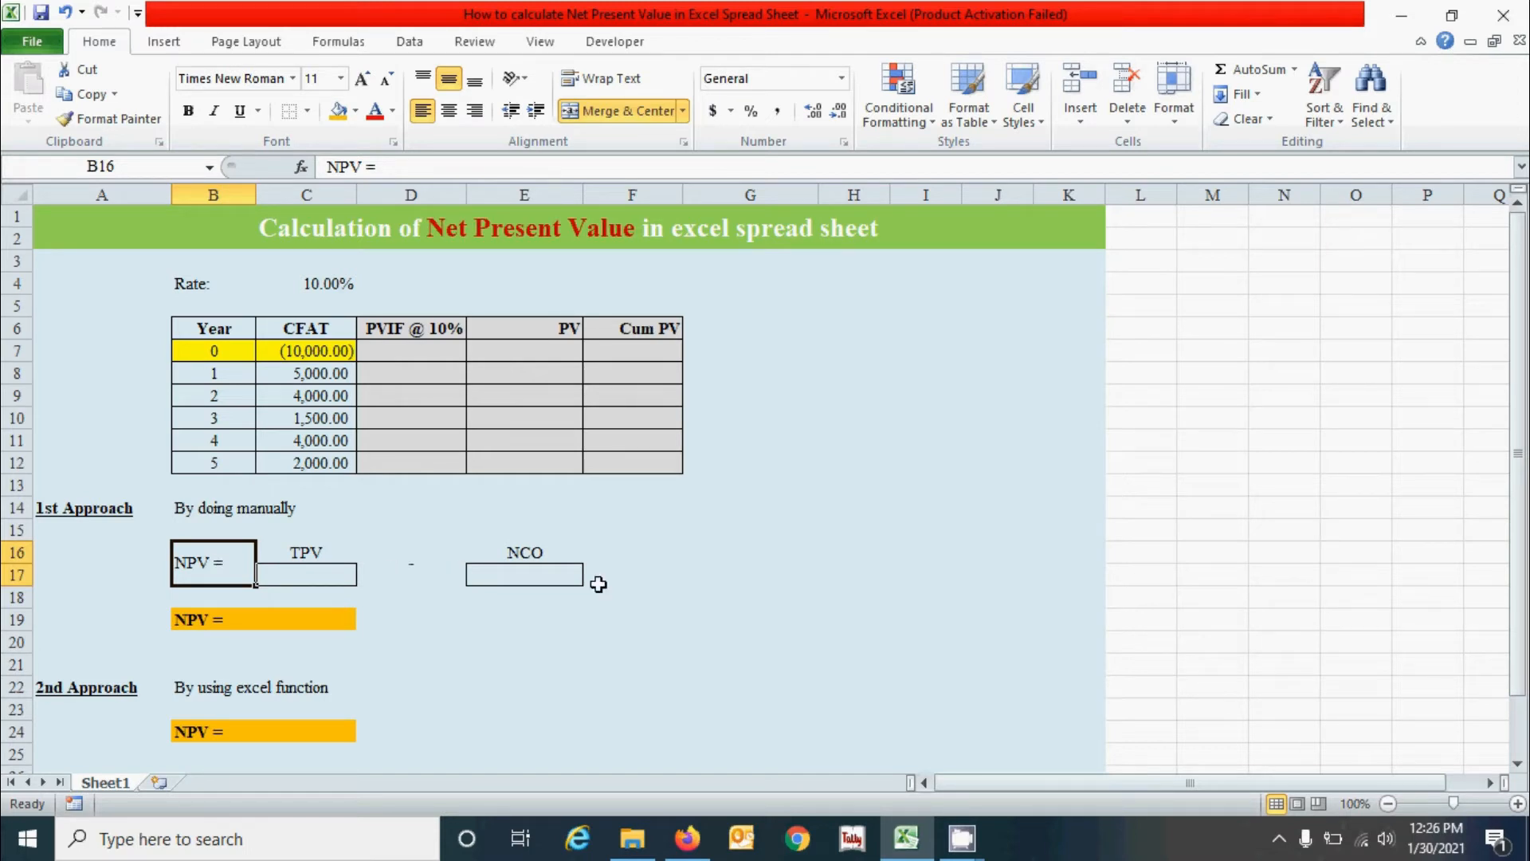
pyautogui.click(514, 569)
pyautogui.click(341, 571)
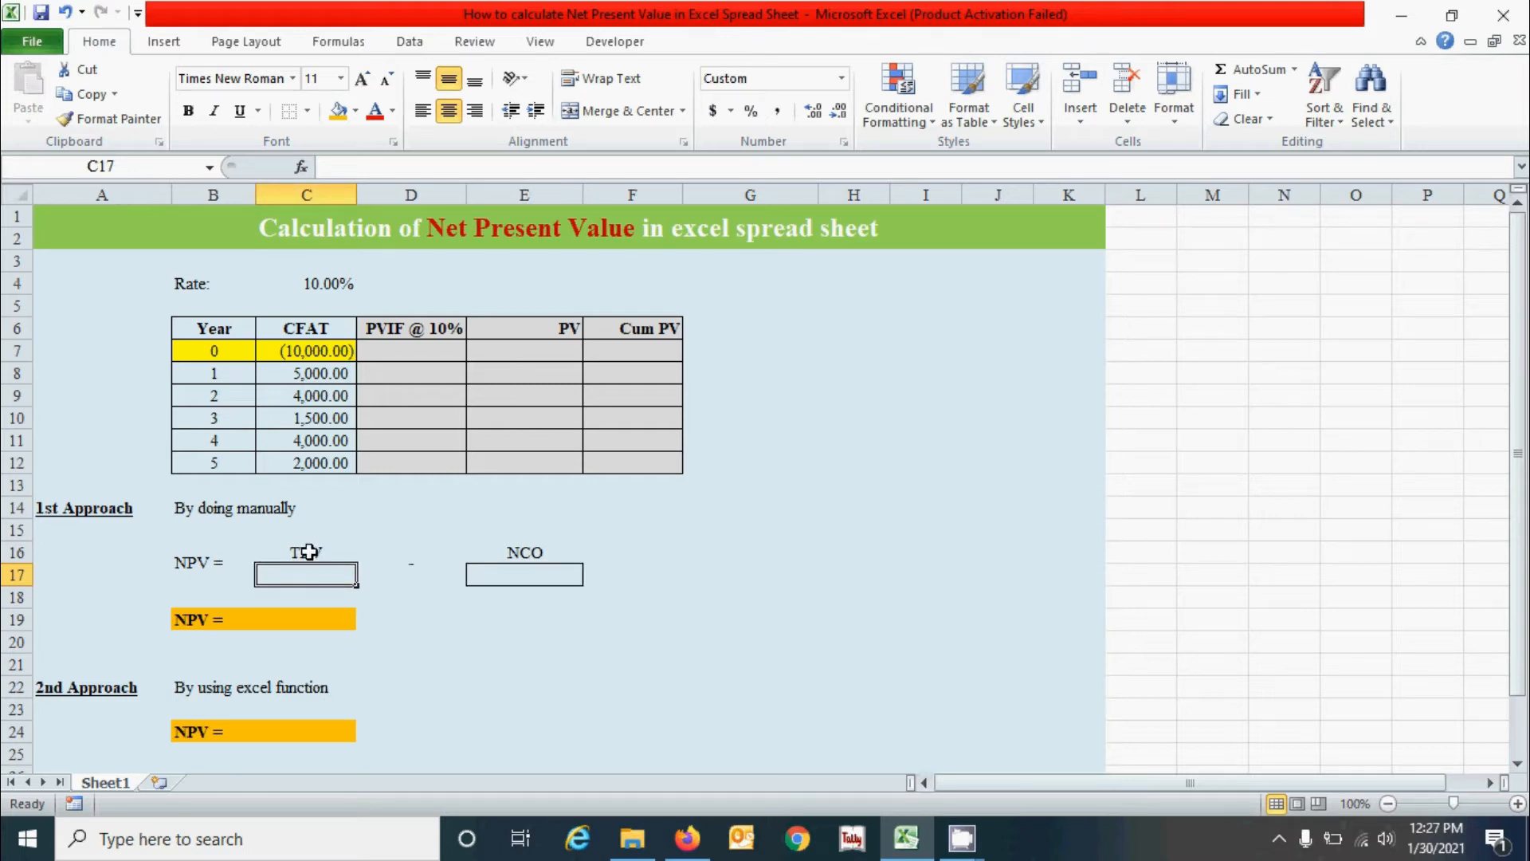
pyautogui.click(533, 575)
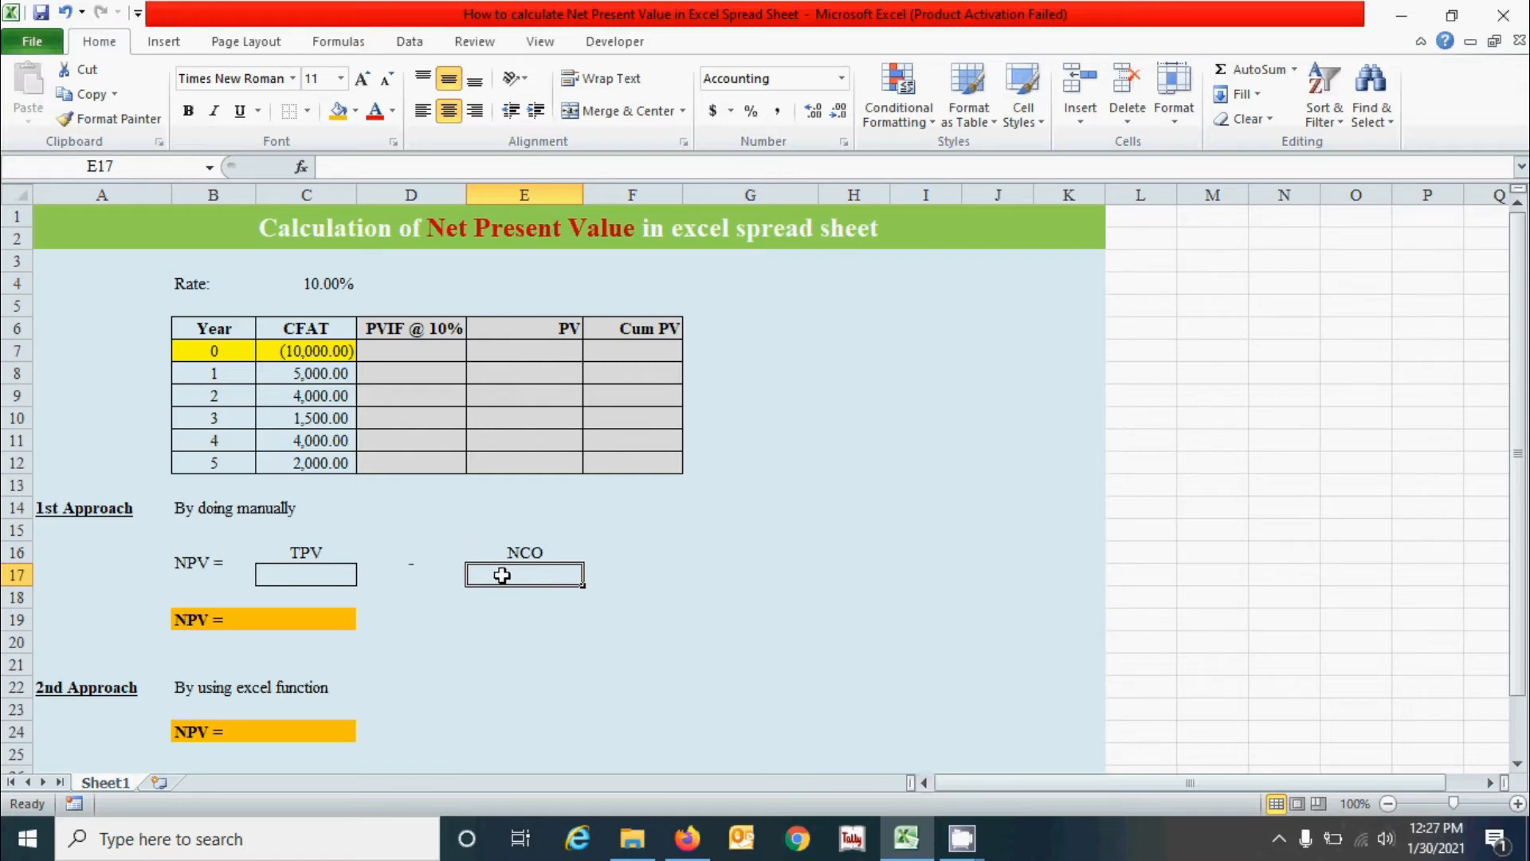
pyautogui.click(339, 575)
pyautogui.click(513, 574)
pyautogui.click(338, 577)
pyautogui.click(476, 577)
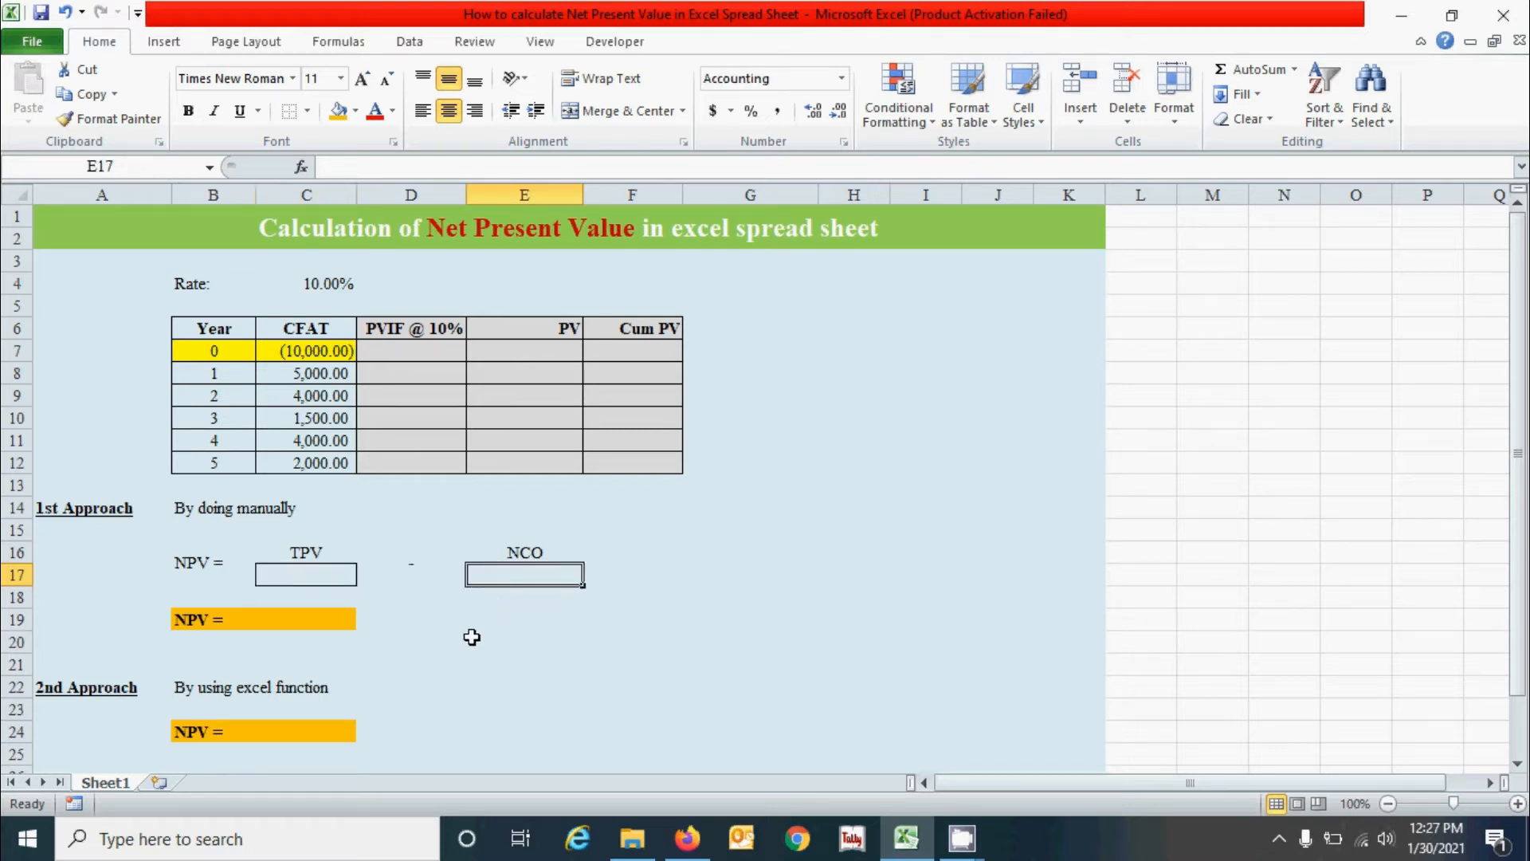
# - Look over the empty PVIF, PV and Cum PV columns of the cash flow table
pyautogui.click(415, 353)
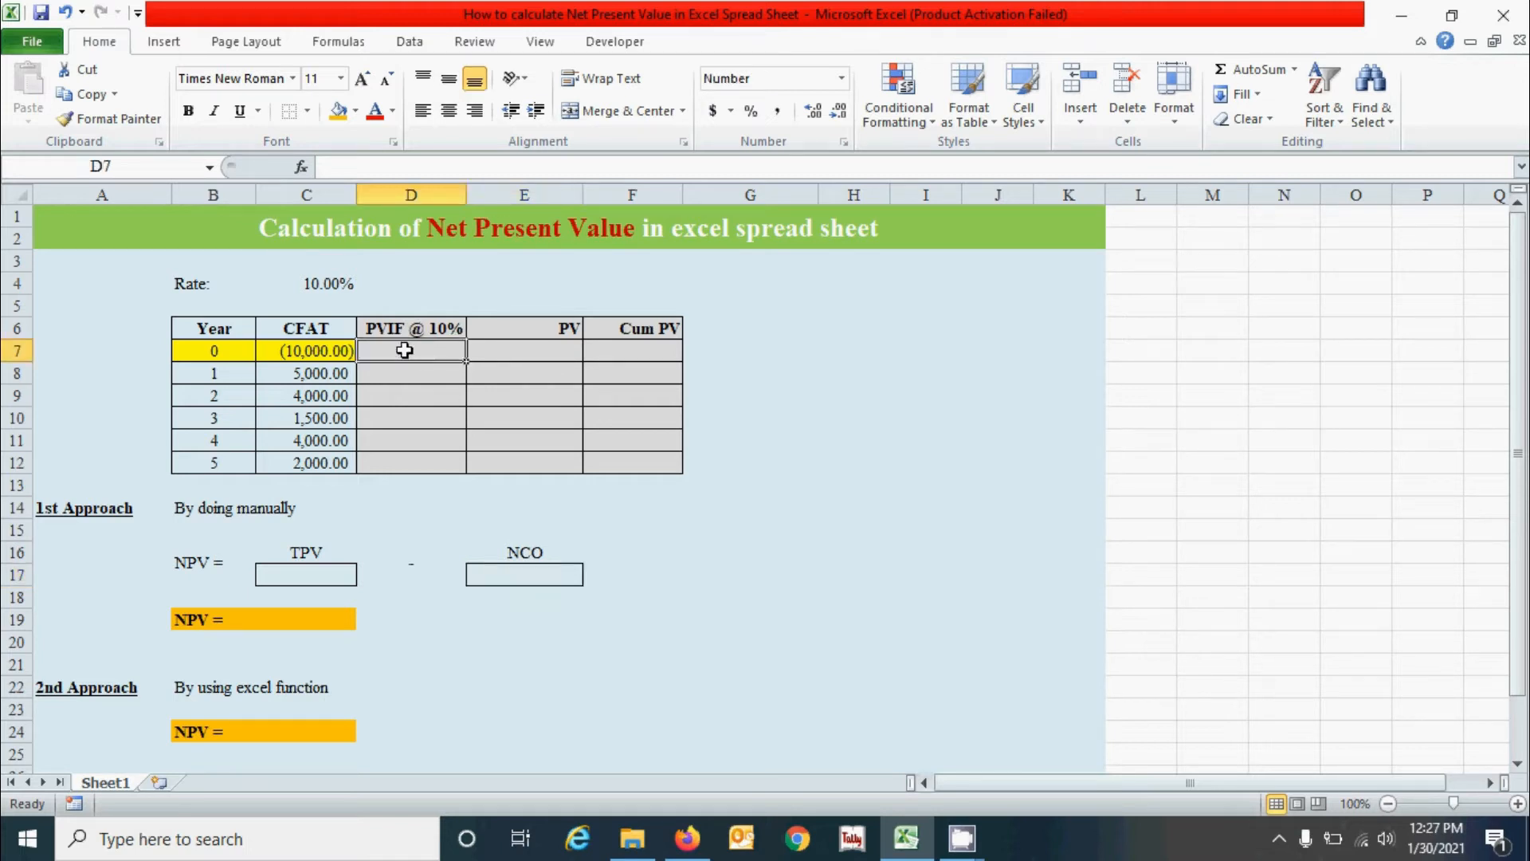
pyautogui.click(516, 354)
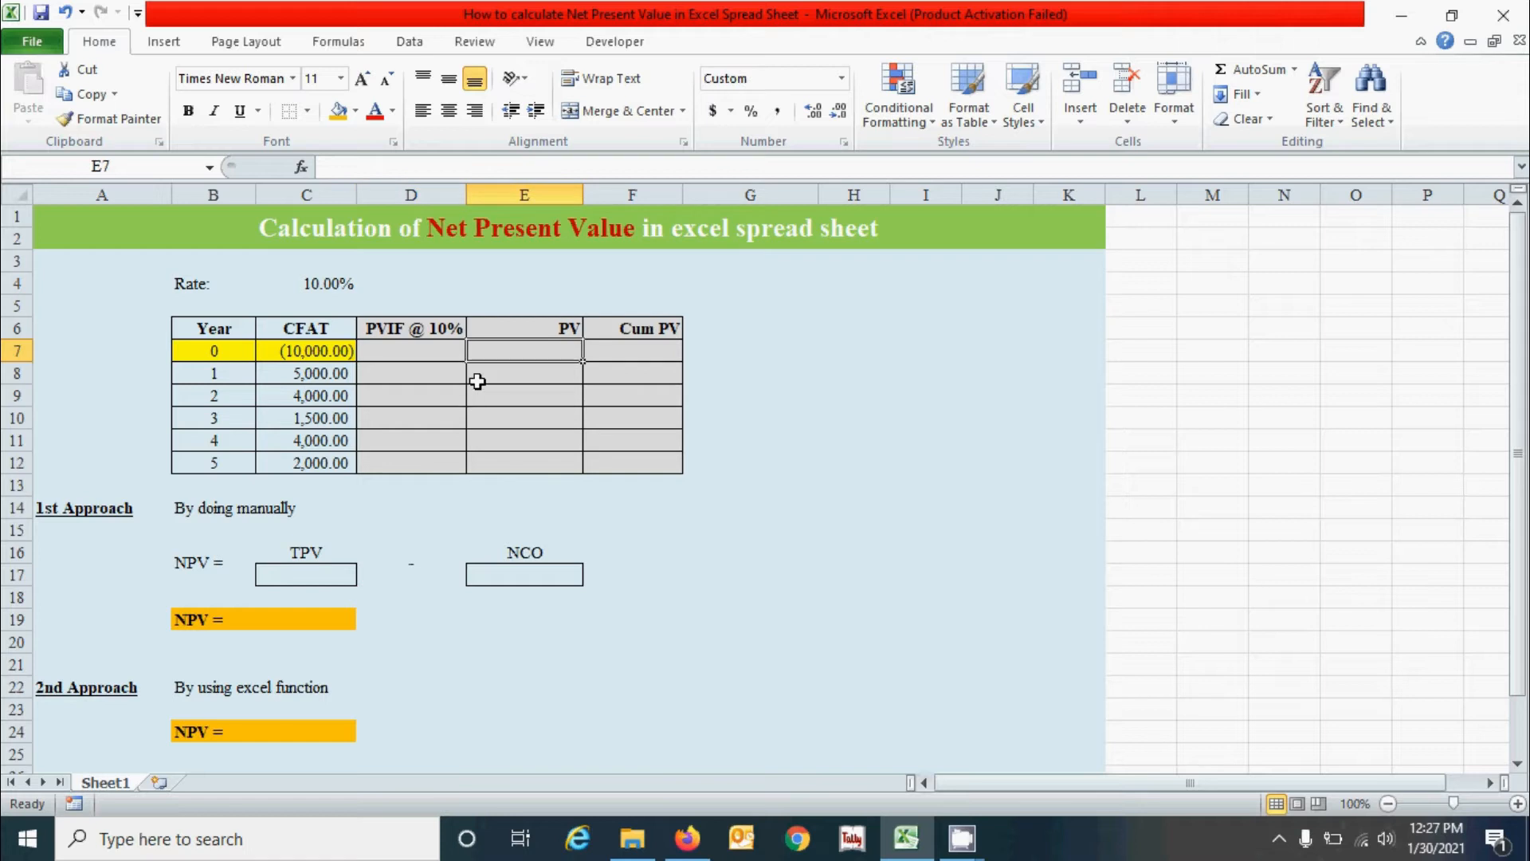
pyautogui.click(619, 351)
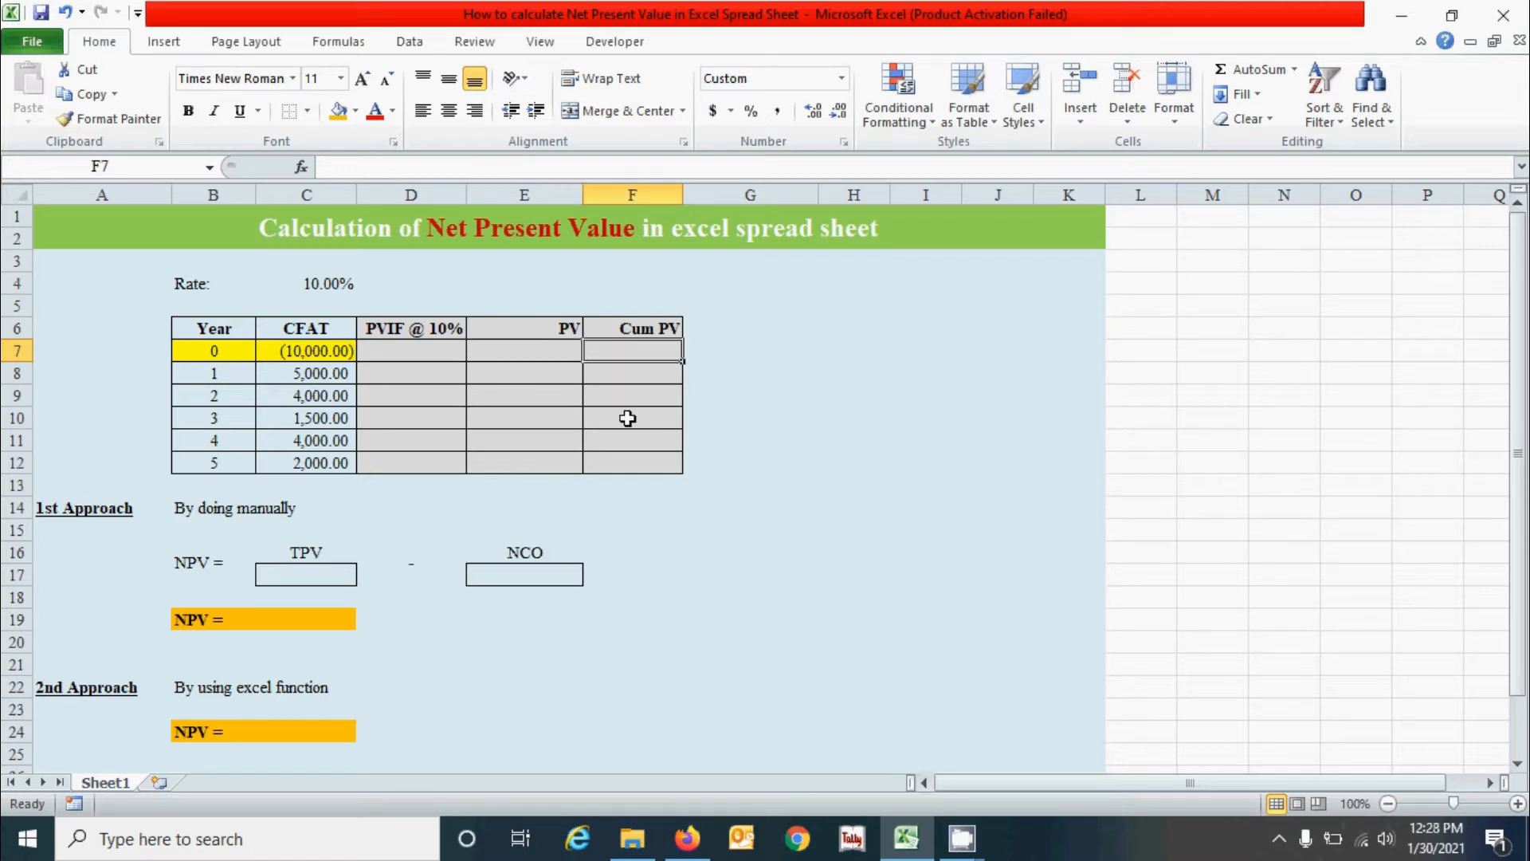
pyautogui.moveTo(645, 331); pyautogui.dragTo(648, 455)
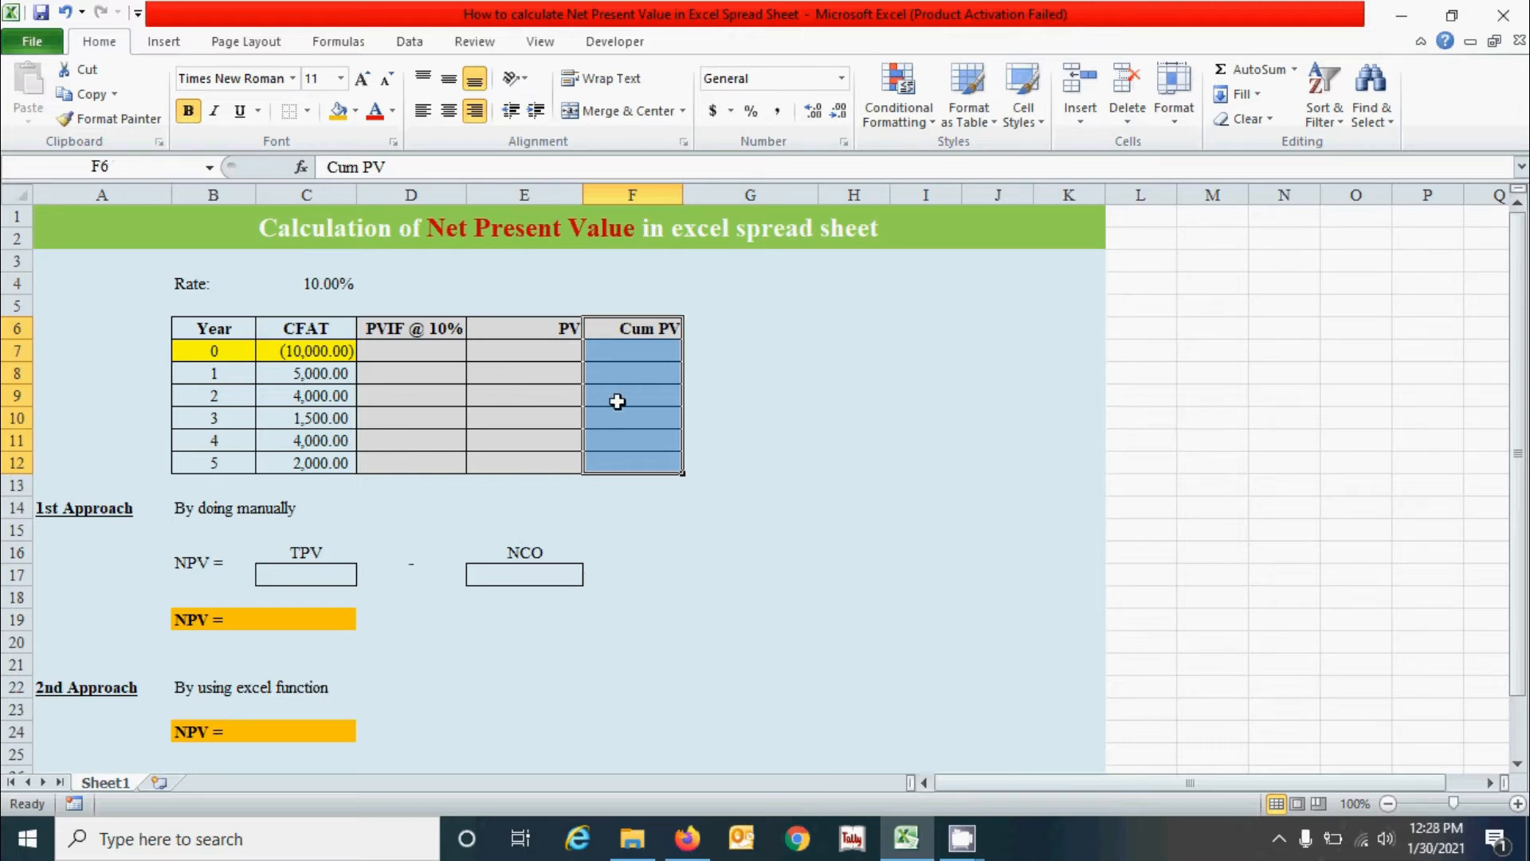
pyautogui.click(641, 331)
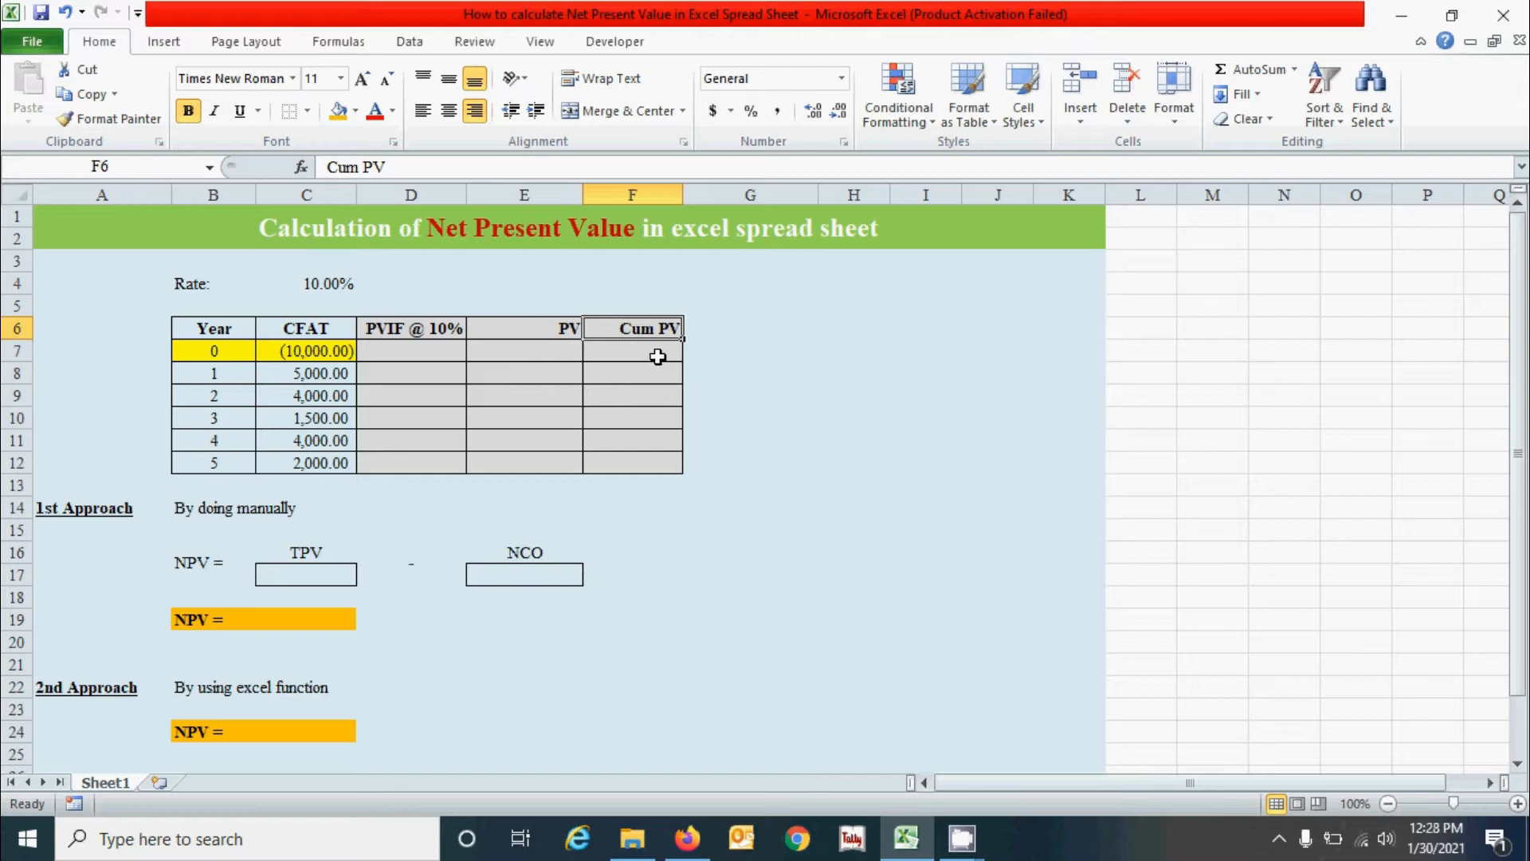
pyautogui.click(647, 457)
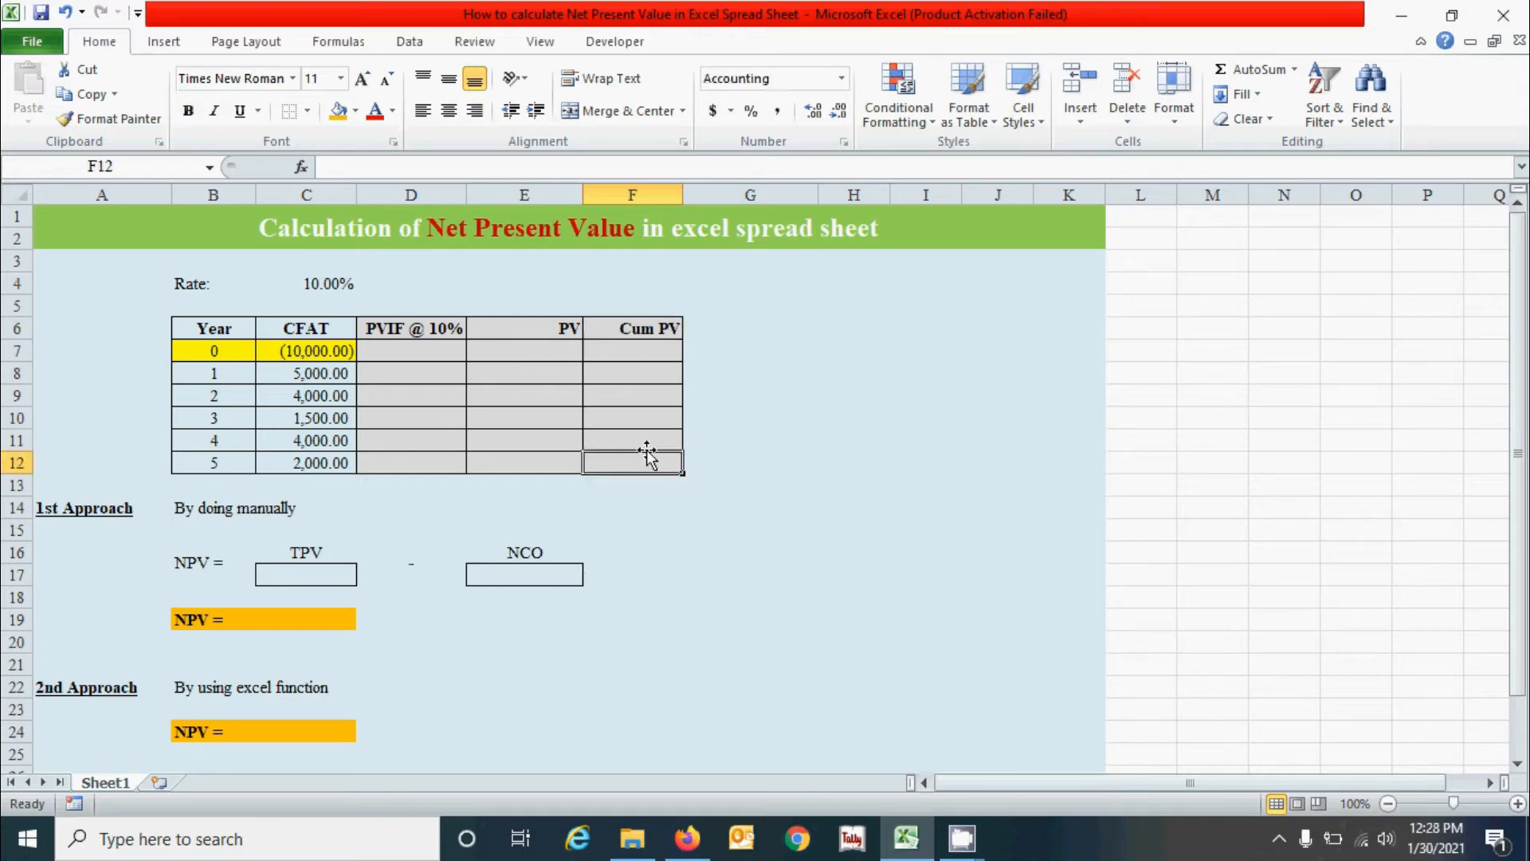
pyautogui.click(514, 389)
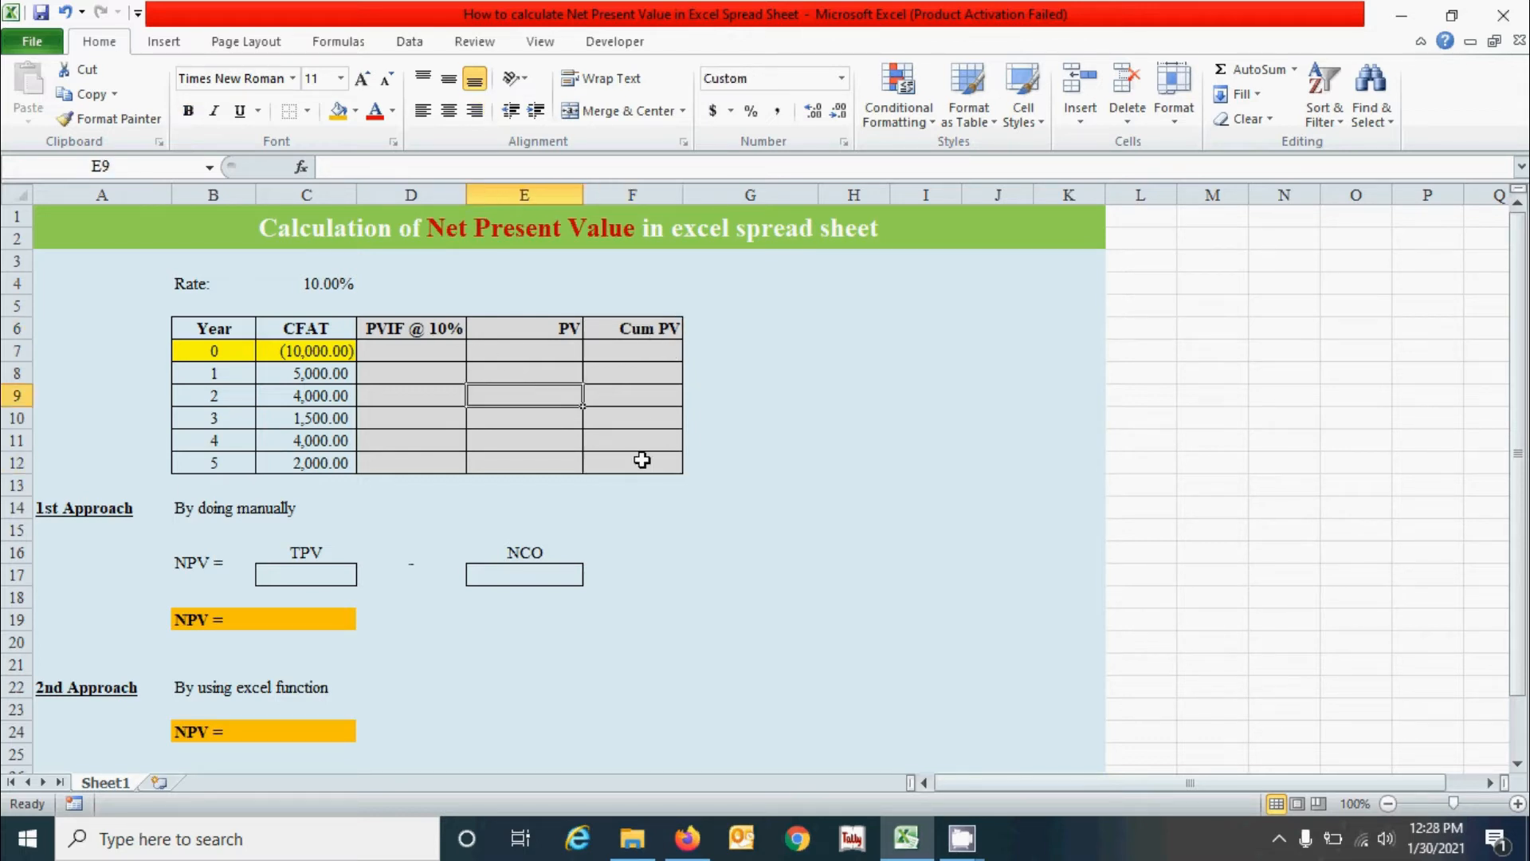
pyautogui.click(634, 367)
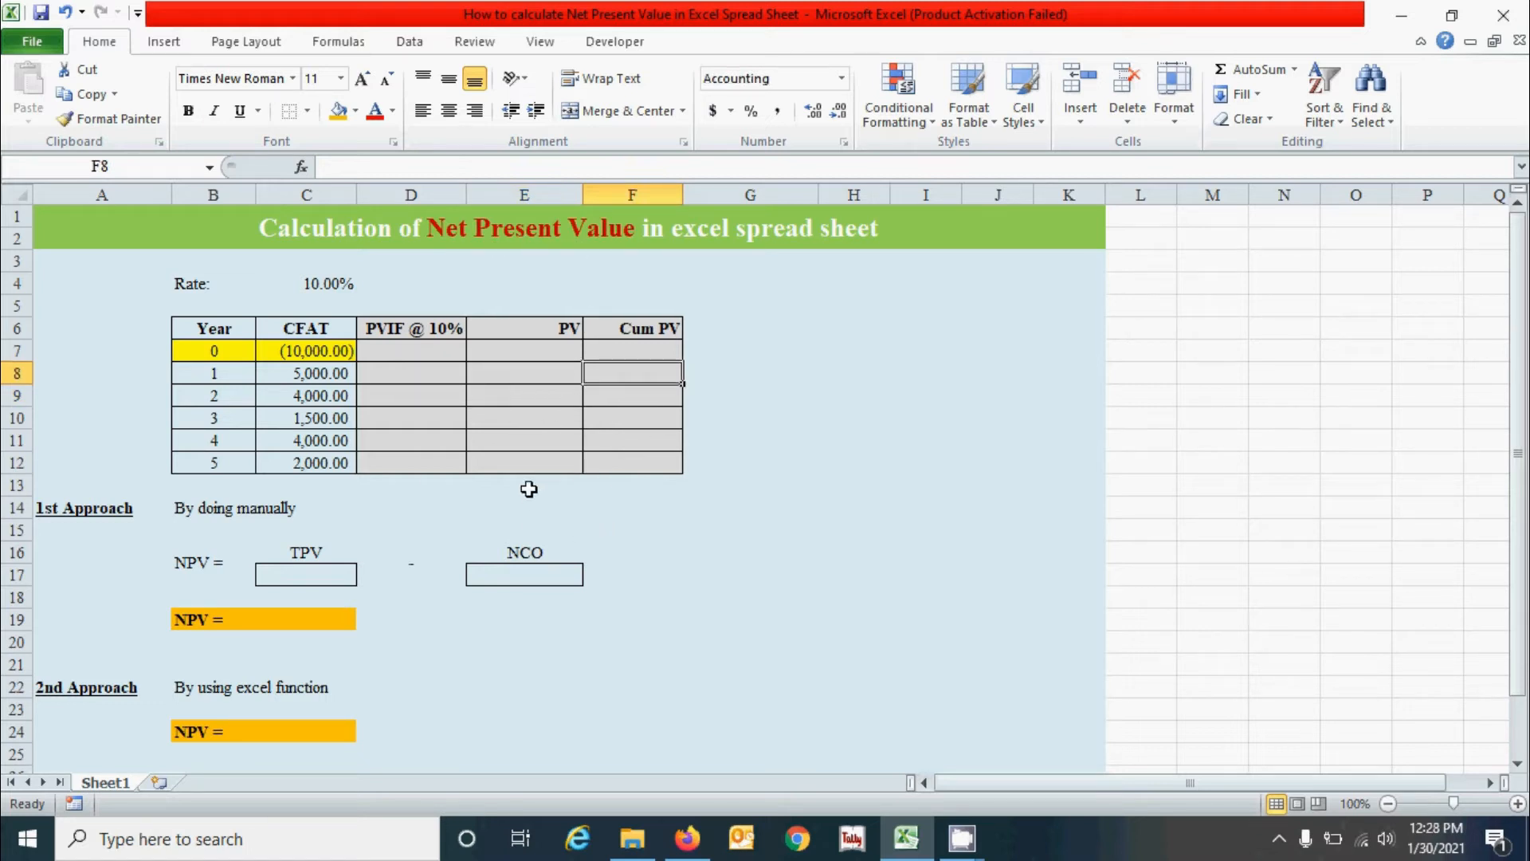
pyautogui.click(401, 358)
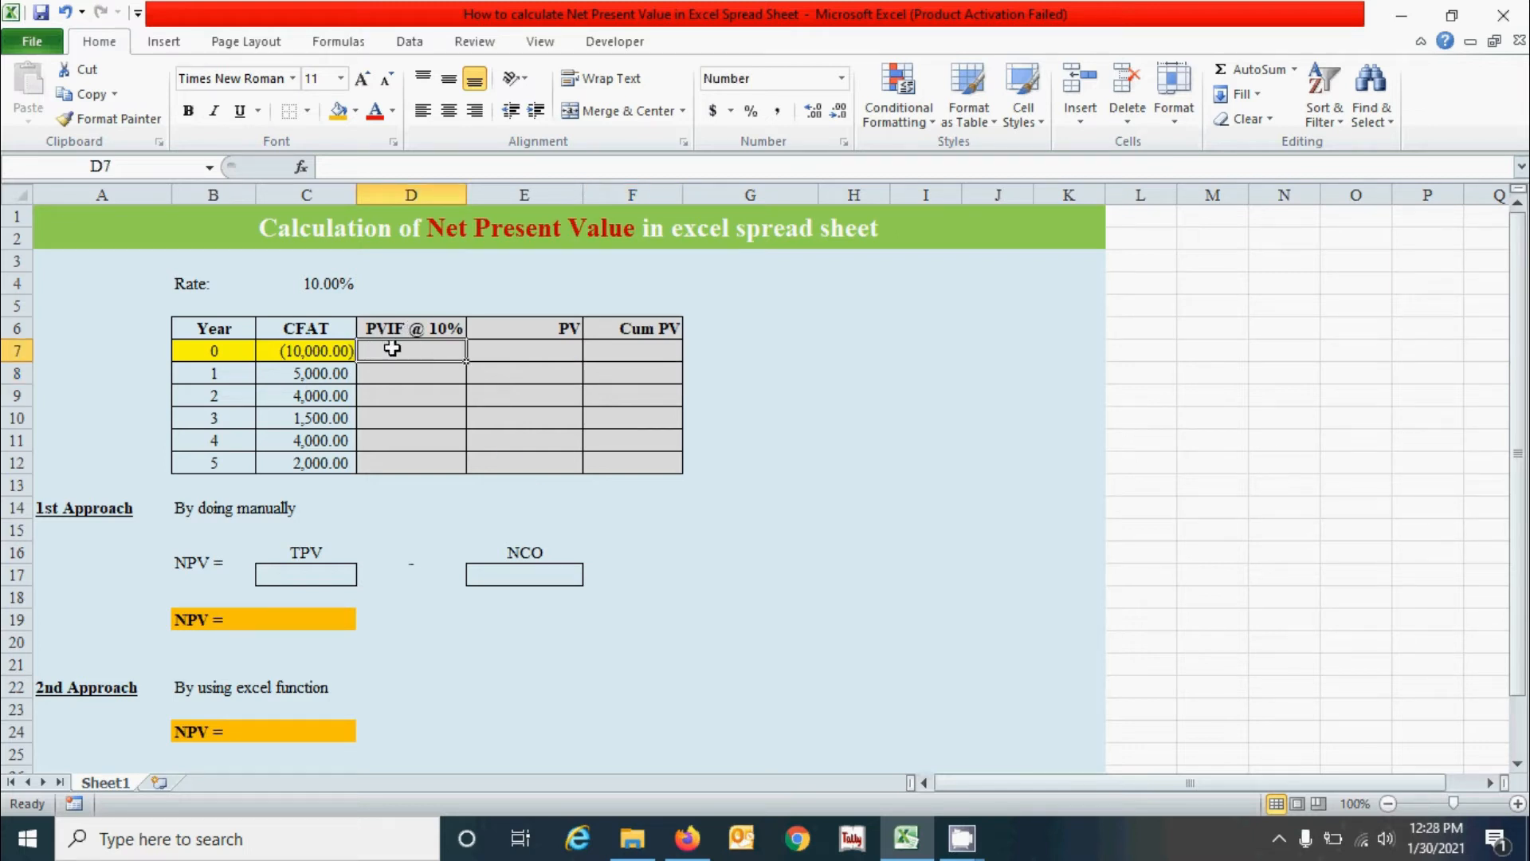
# - Inspect the formula behind the PVIF column heading in D6, leaving it as it is
pyautogui.click(420, 331)
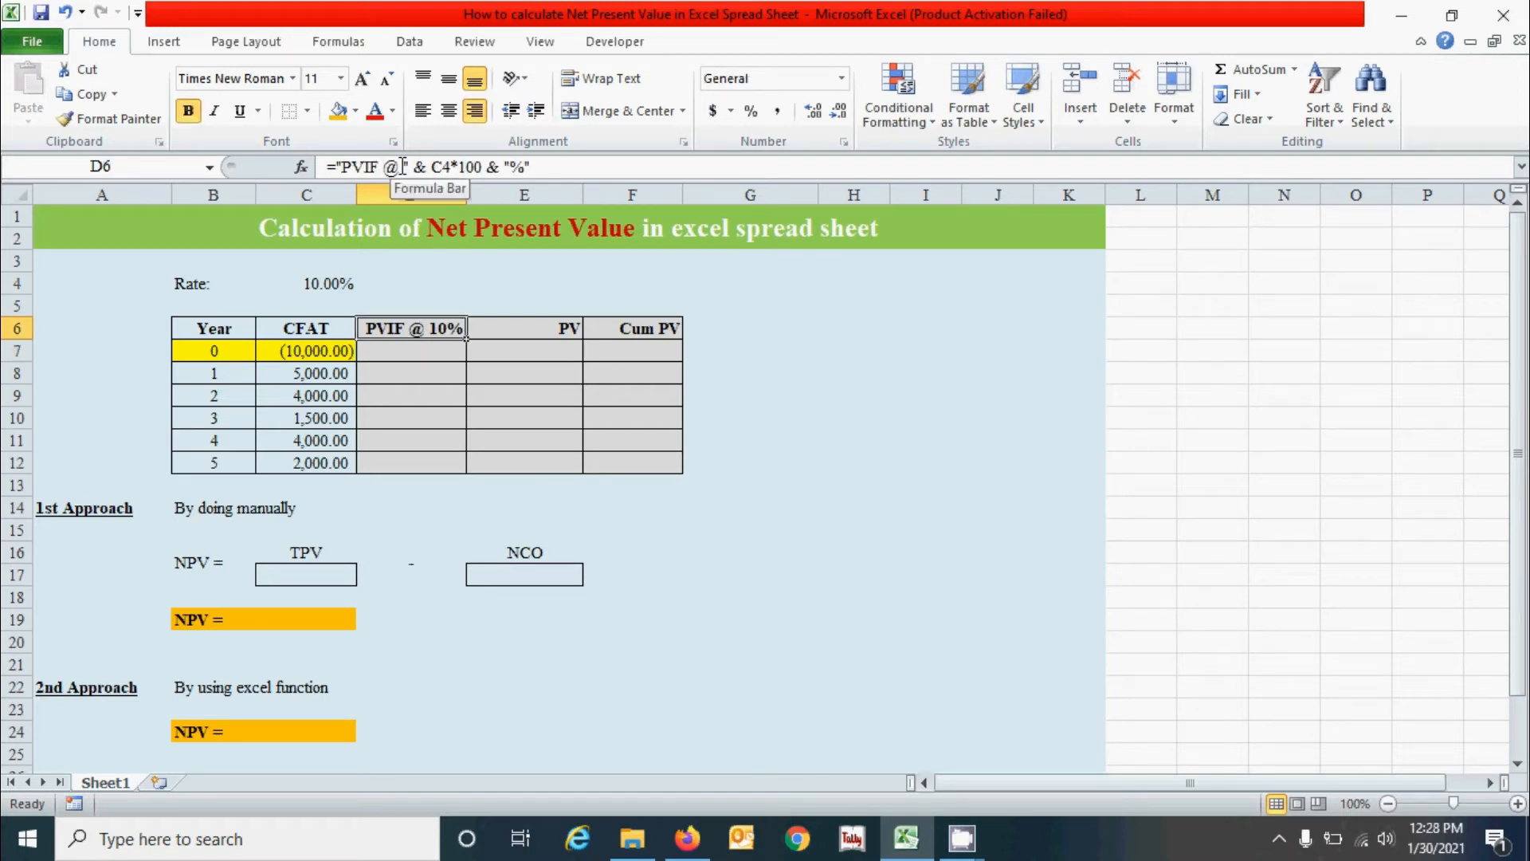
pyautogui.click(462, 167)
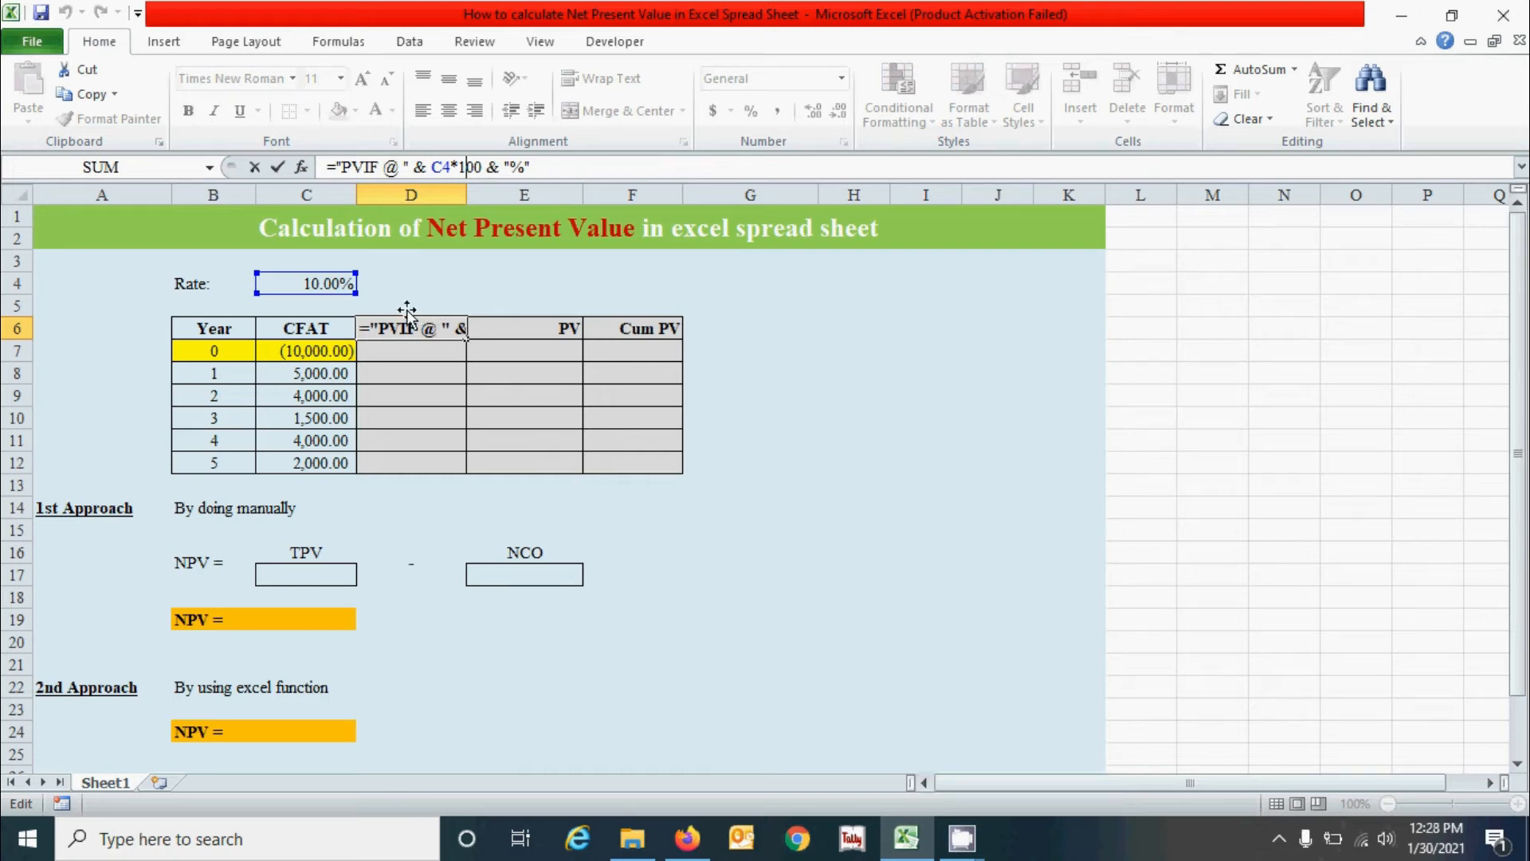
pyautogui.click(499, 168)
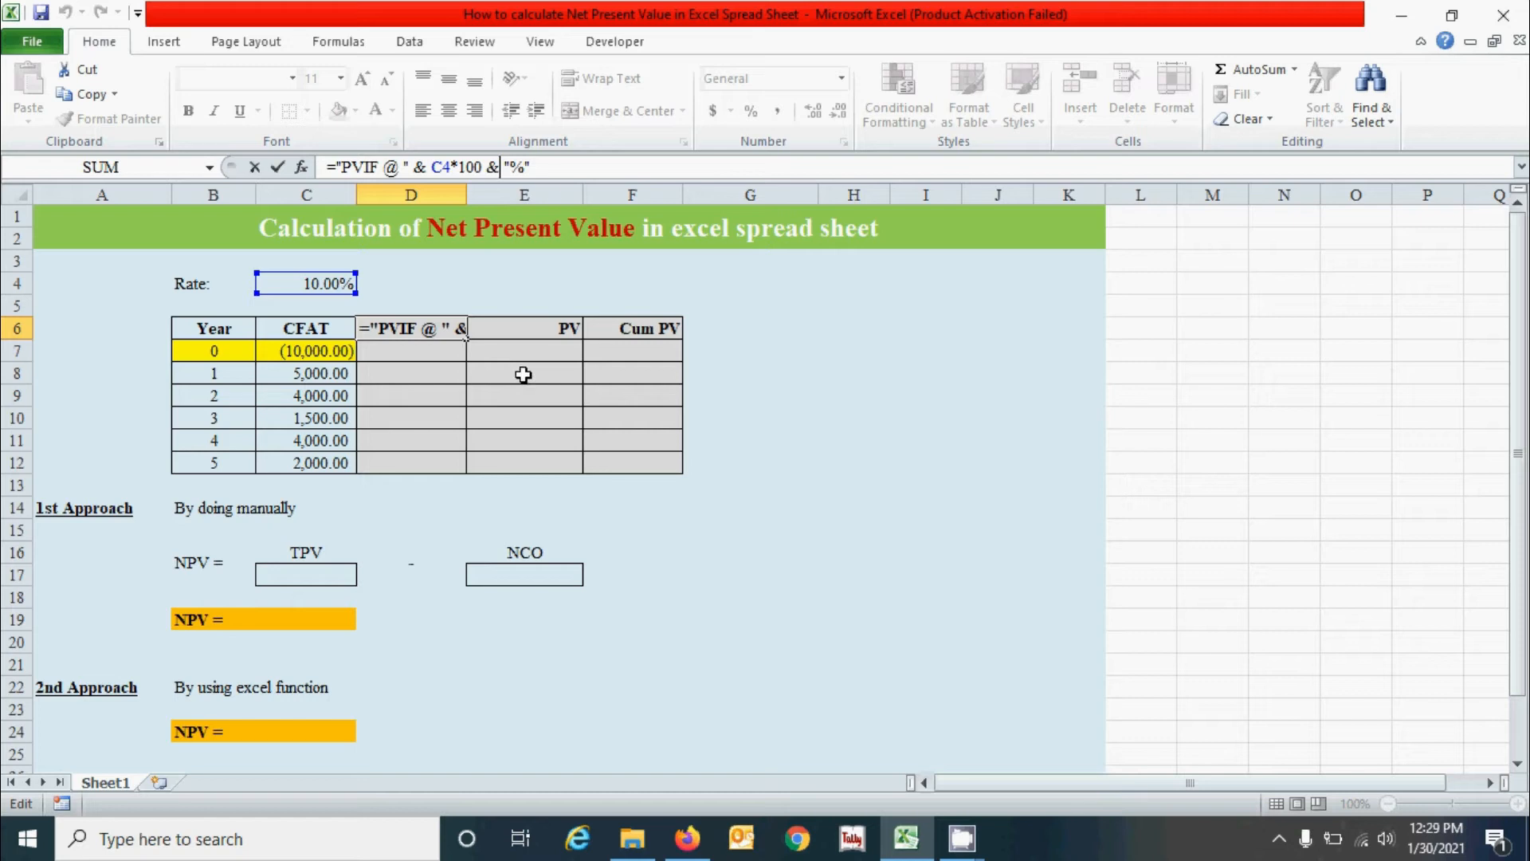
pyautogui.press('Return')
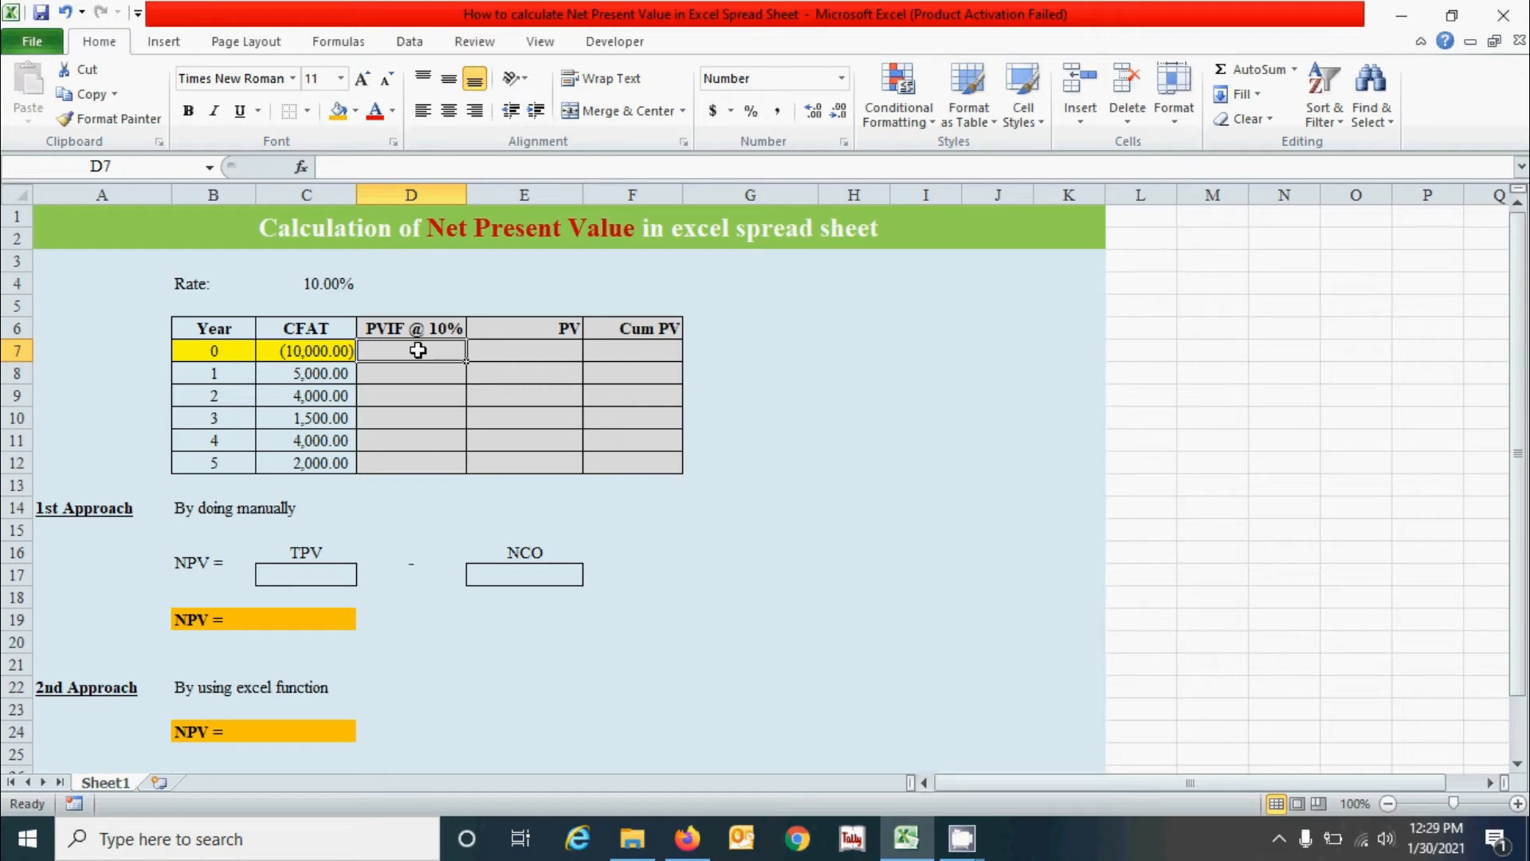
# - Enter the PVIF formula =1/(1+$C$4)^B7 in D7 and fill it down through D12
pyautogui.write('=')
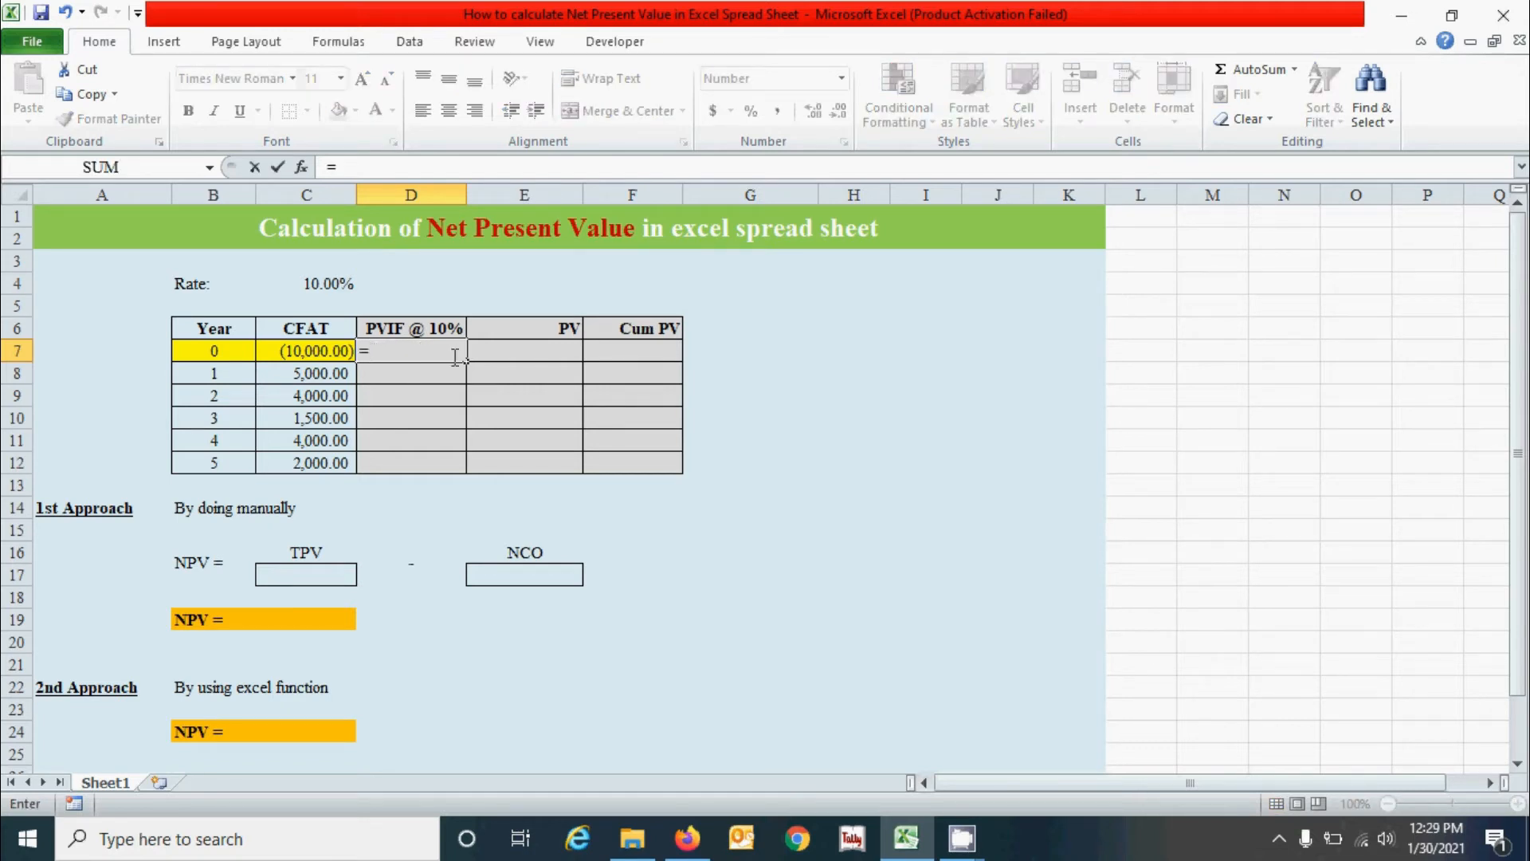
pyautogui.write('1/(1')
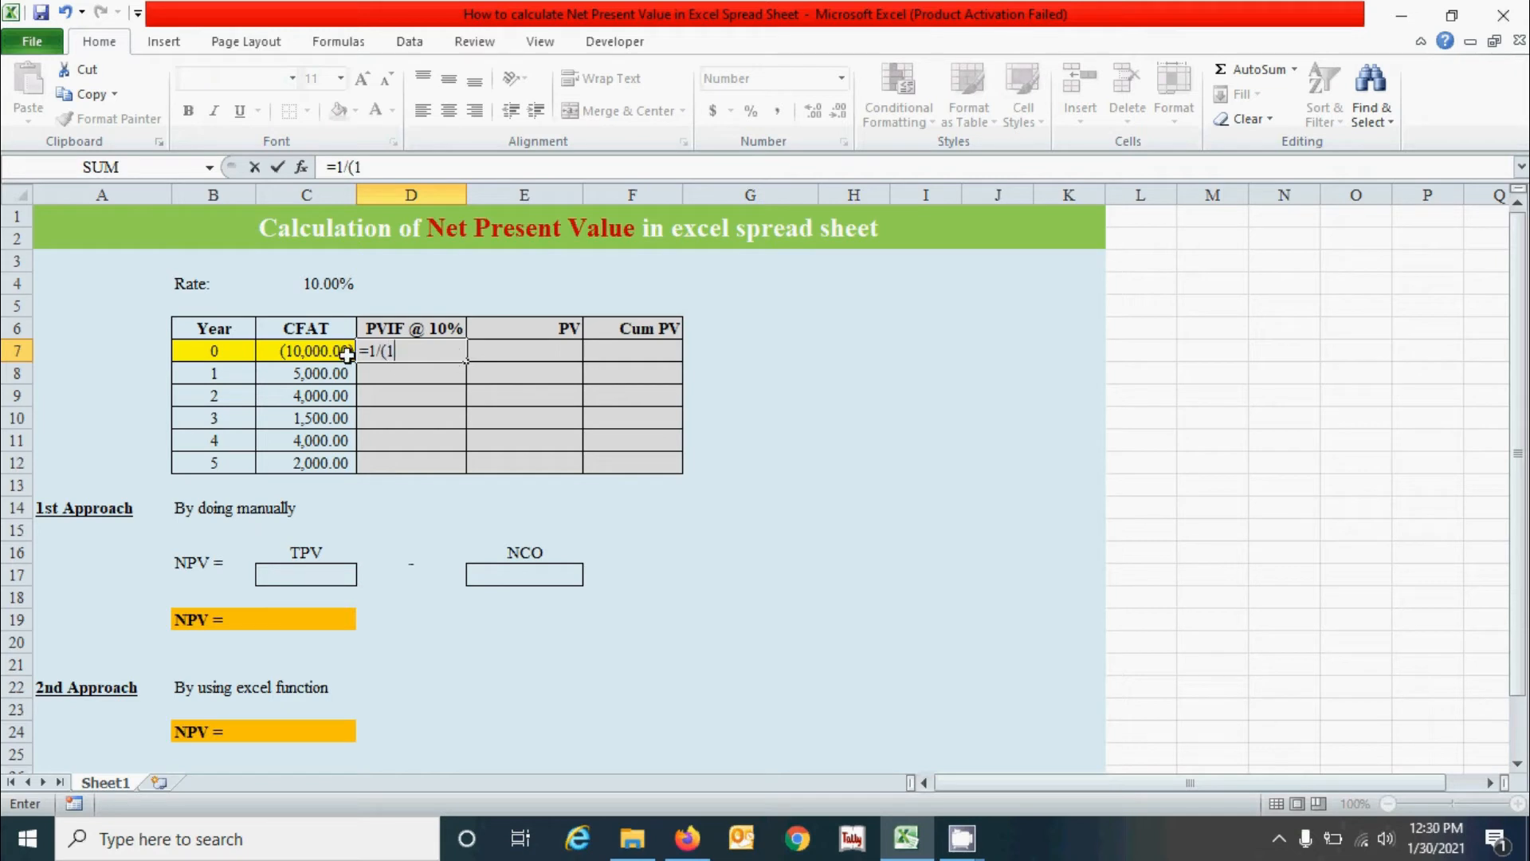
pyautogui.write('+')
pyautogui.click(328, 282)
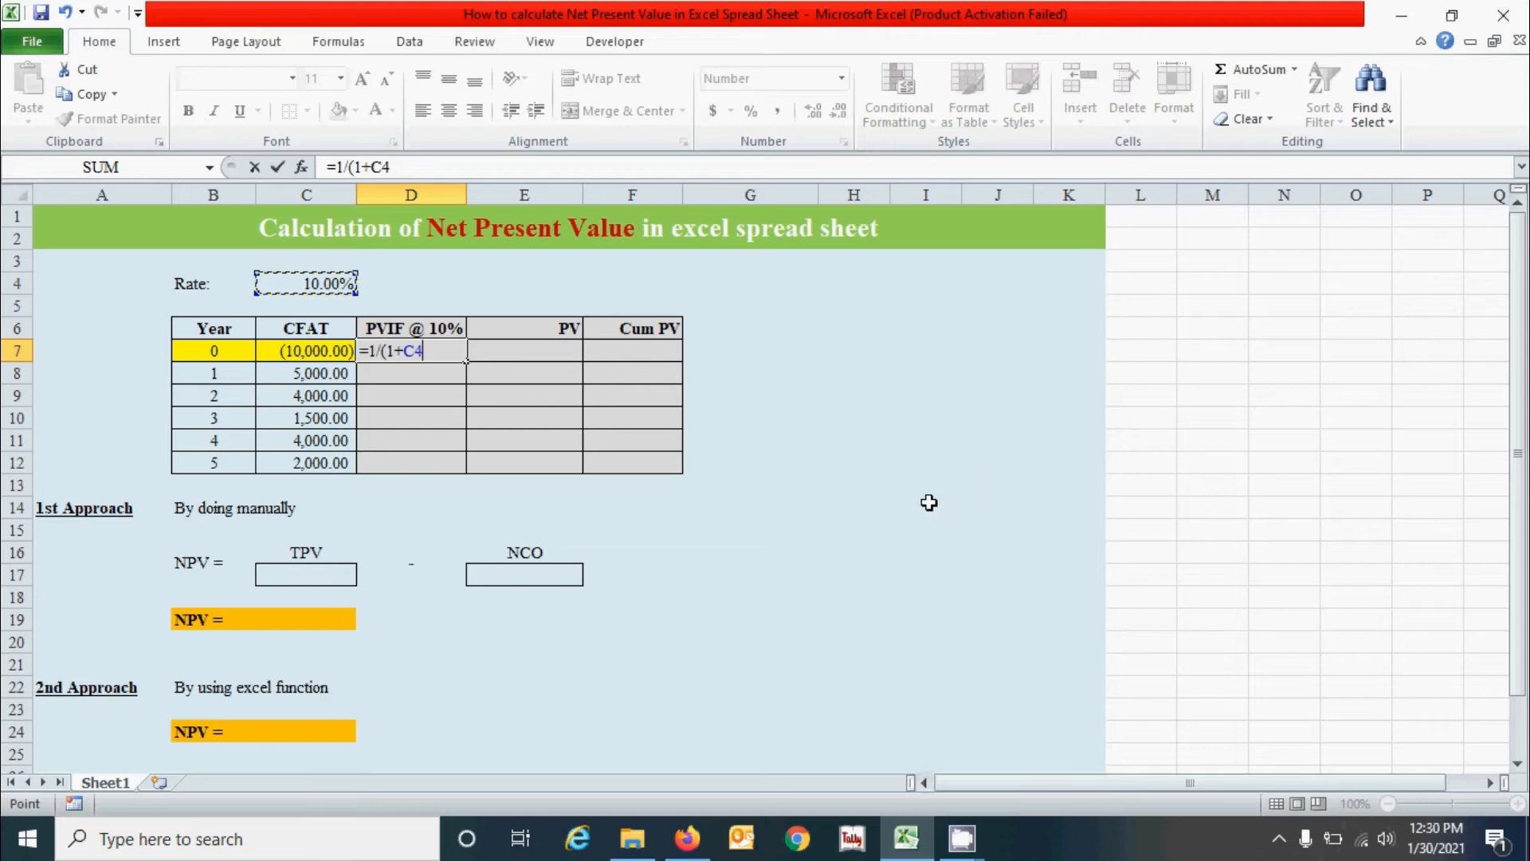
pyautogui.press('F4')
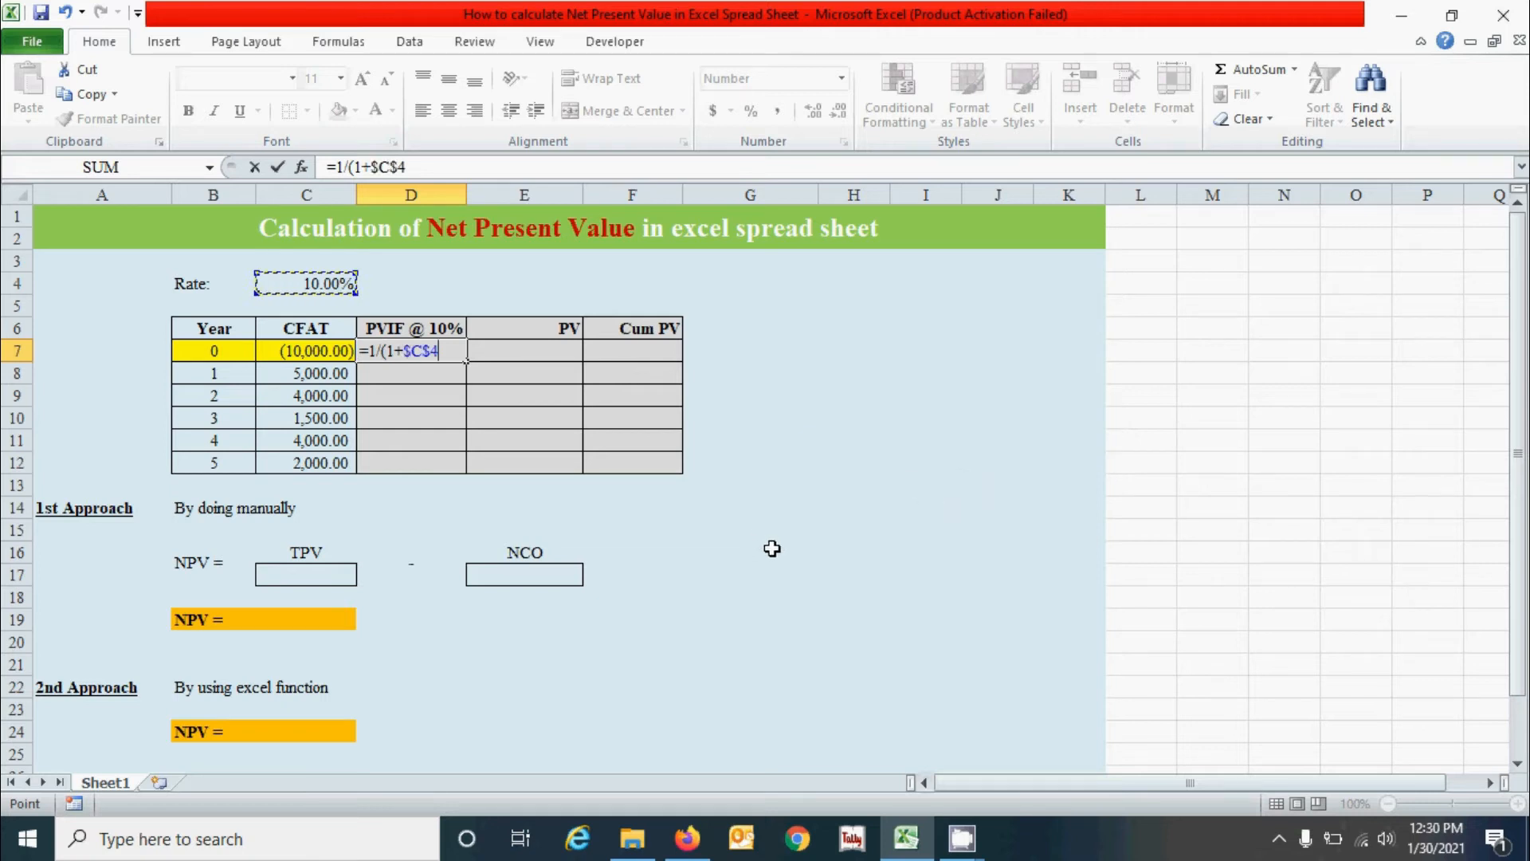
pyautogui.write(')^')
pyautogui.click(215, 349)
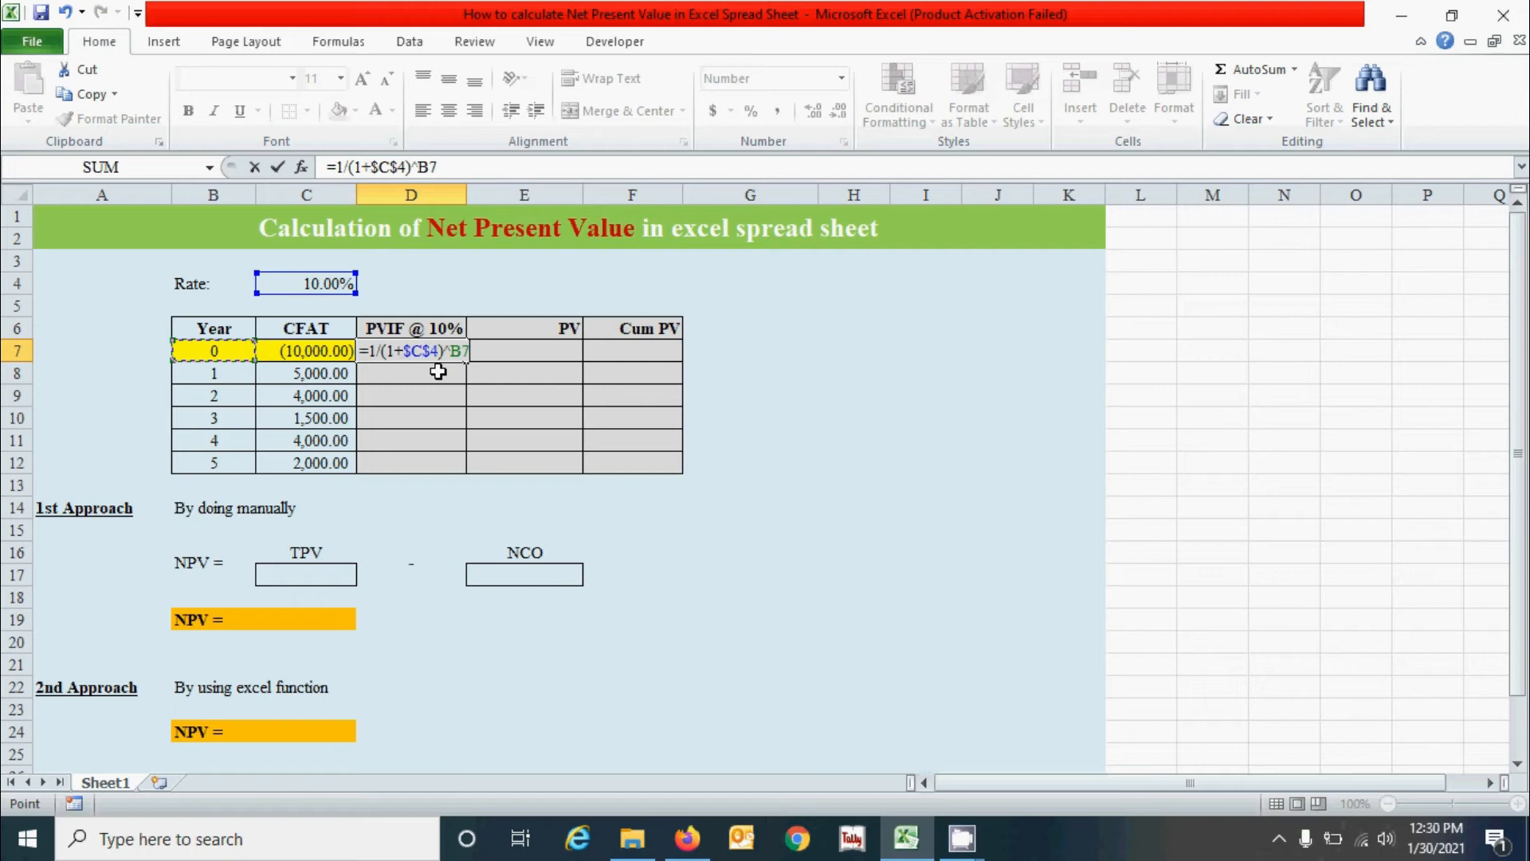
pyautogui.press('Return')
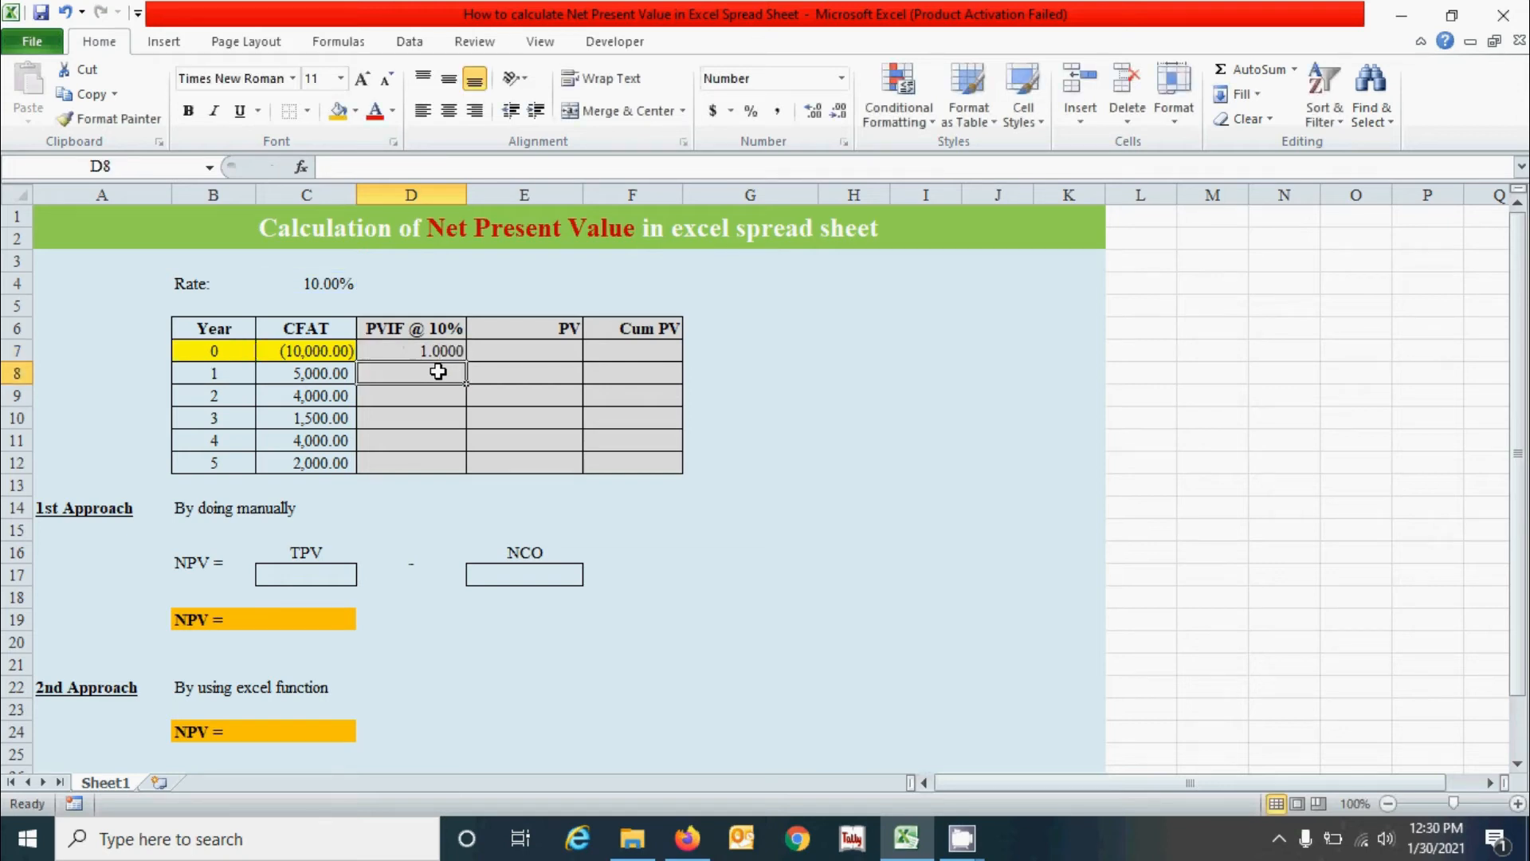
pyautogui.click(439, 356)
pyautogui.moveTo(467, 364); pyautogui.dragTo(471, 475)
# - Calculate the present value in E7 by multiplying CFAT in C7 by PVIF in D7, and fill it down through E12
pyautogui.click(544, 354)
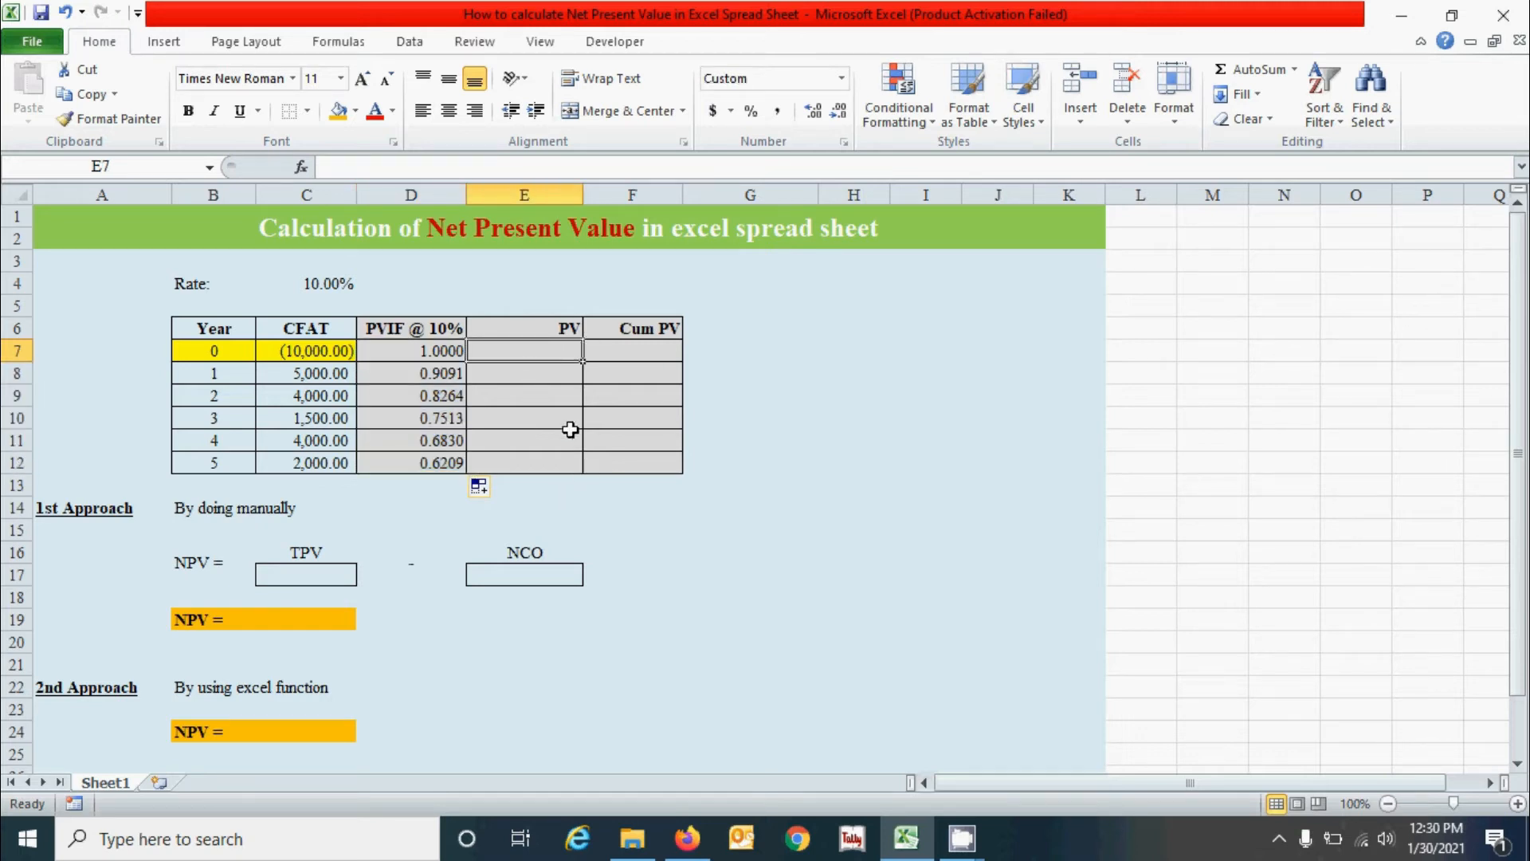
pyautogui.write('=')
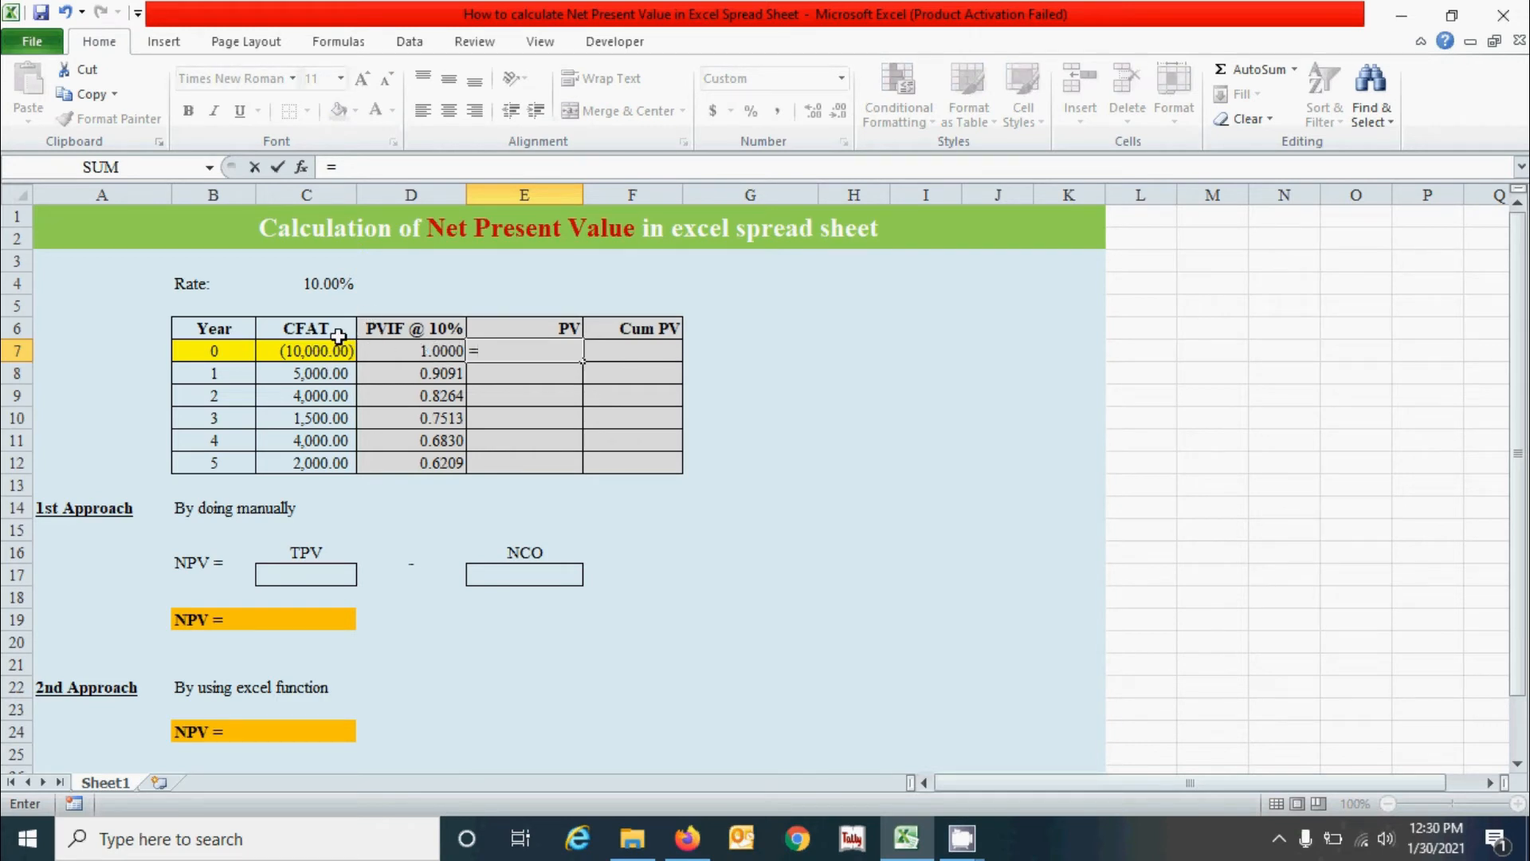
pyautogui.write('*')
pyautogui.click(399, 349)
pyautogui.press('Return')
pyautogui.click(549, 351)
pyautogui.moveTo(585, 366); pyautogui.dragTo(584, 468)
# - Start the Cum PV column by entering =E7 in F7 for year 0
pyautogui.click(631, 358)
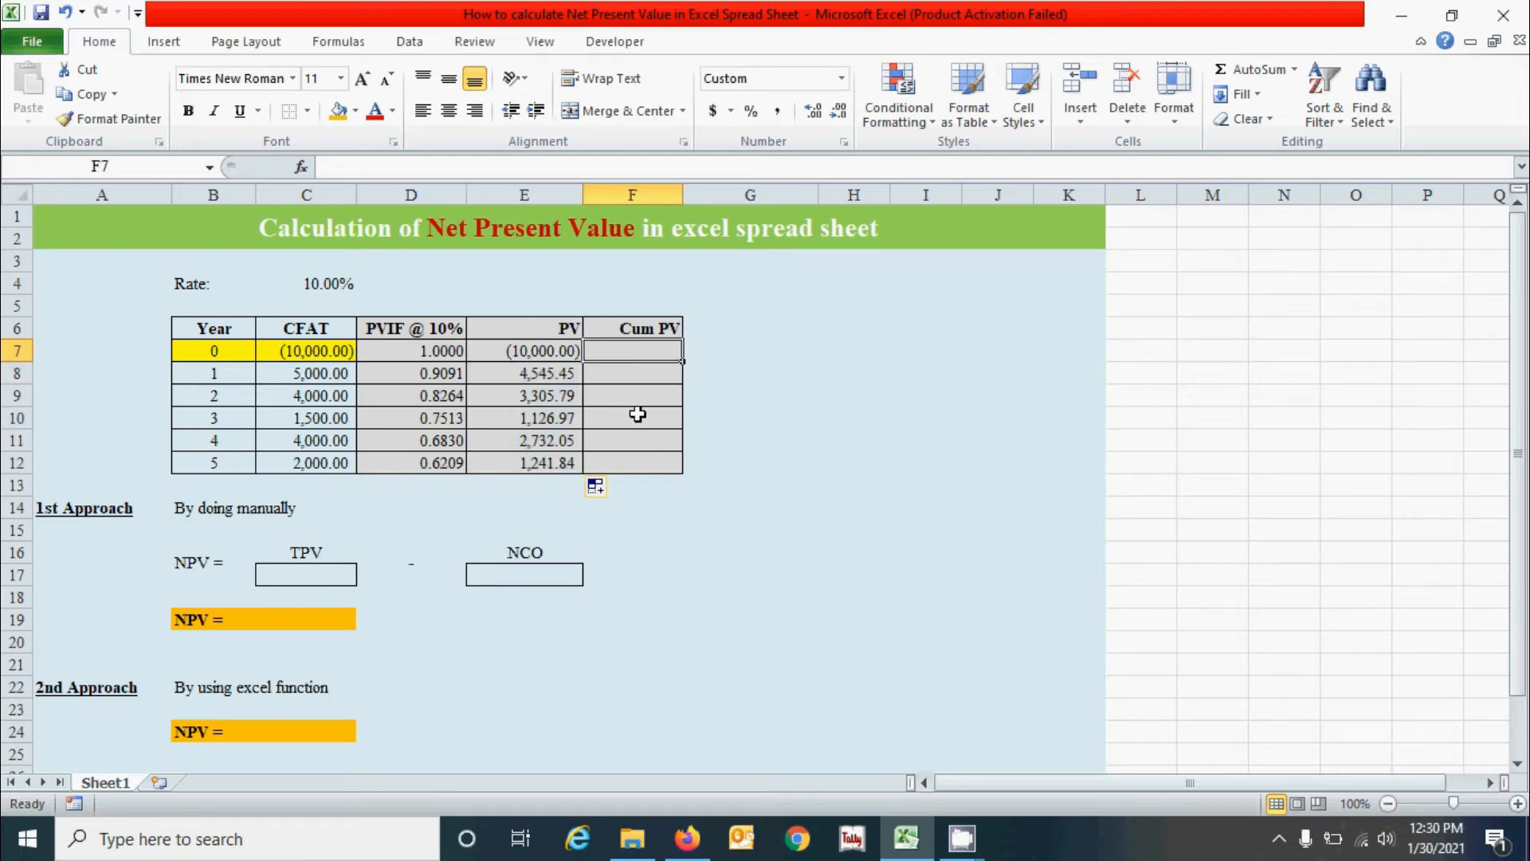
pyautogui.write('=')
pyautogui.click(548, 354)
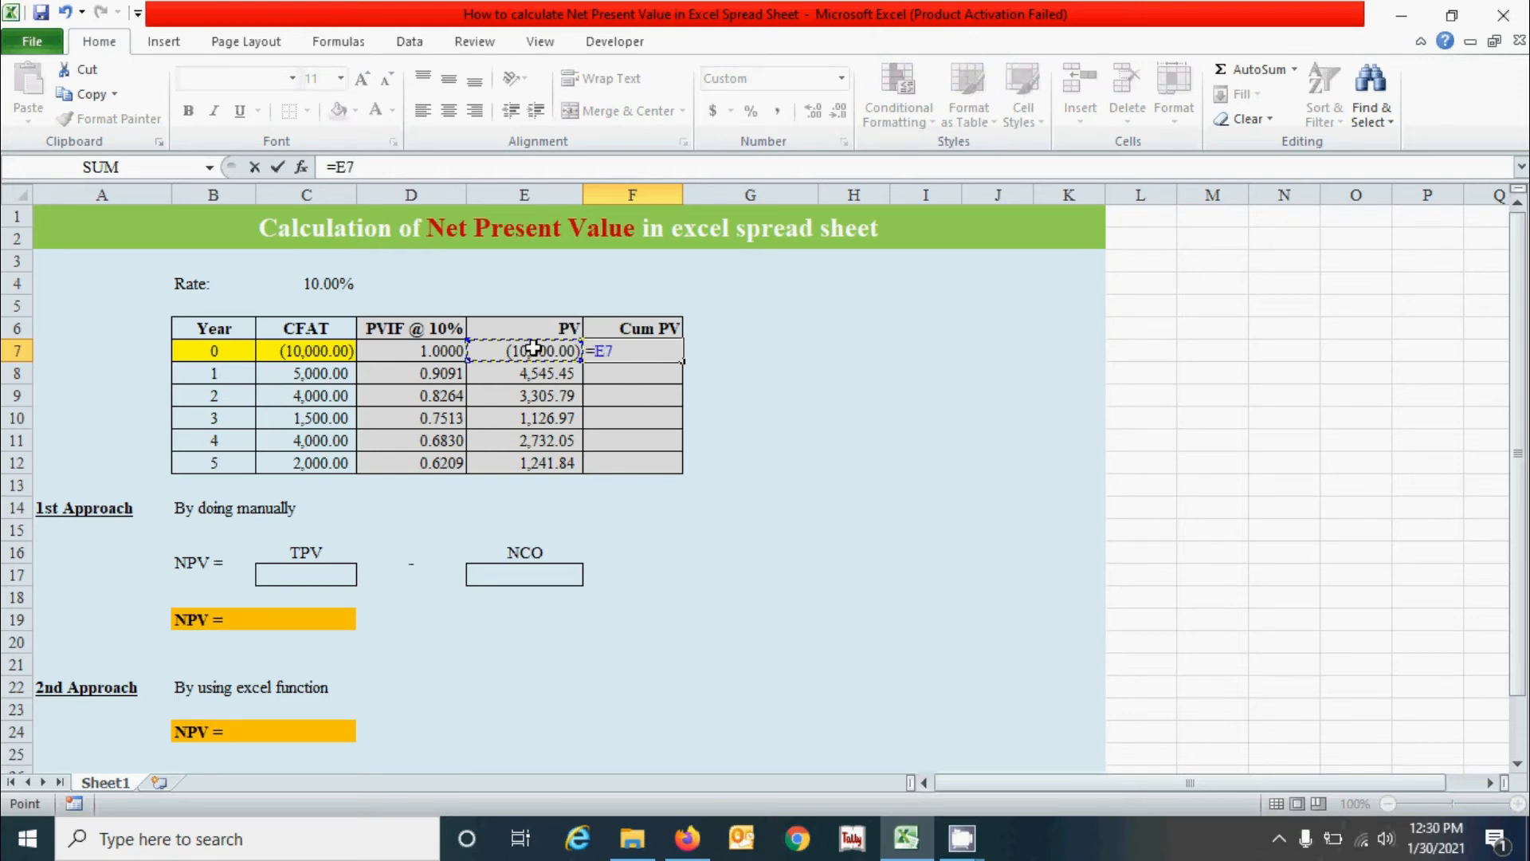
pyautogui.press('Return')
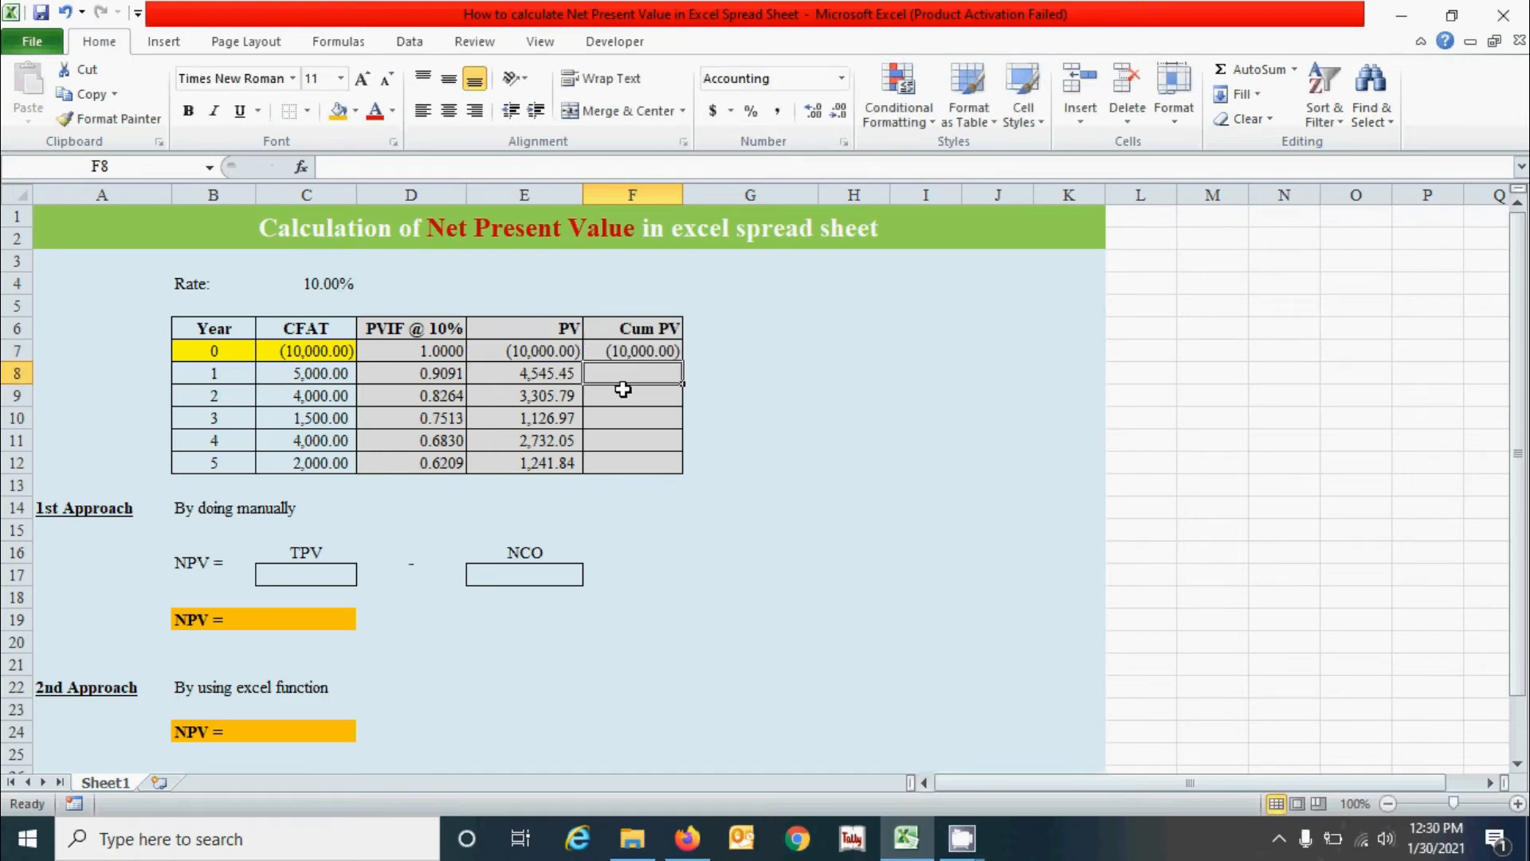
# - Enter the running total formula =F7+E8 in F8 and fill it down through F12
pyautogui.write('=')
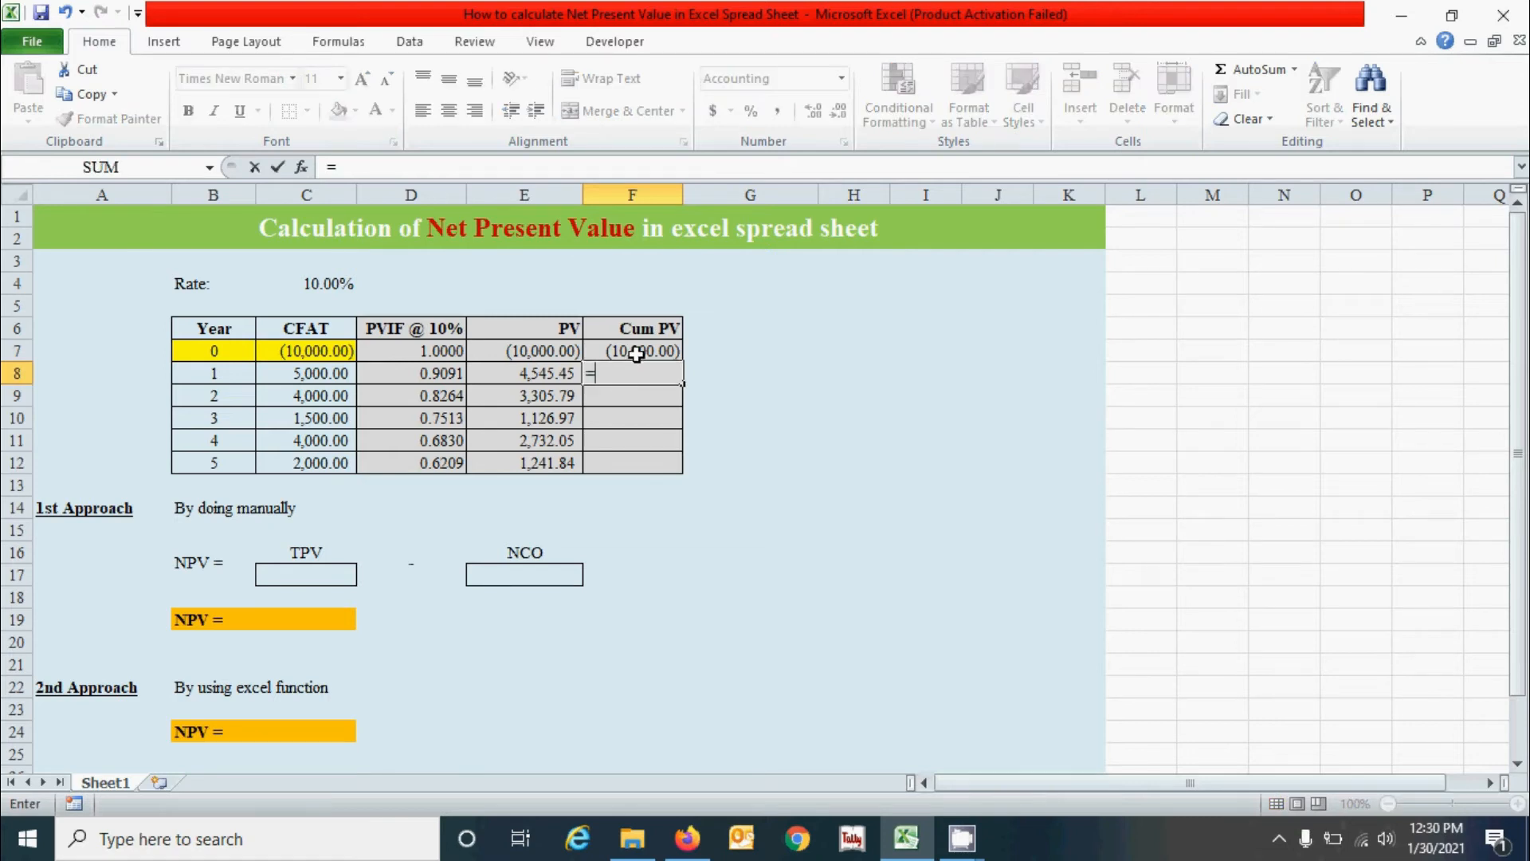
pyautogui.click(636, 354)
pyautogui.write('+')
pyautogui.click(560, 367)
pyautogui.press('Return')
pyautogui.click(675, 377)
pyautogui.moveTo(684, 381); pyautogui.dragTo(690, 471)
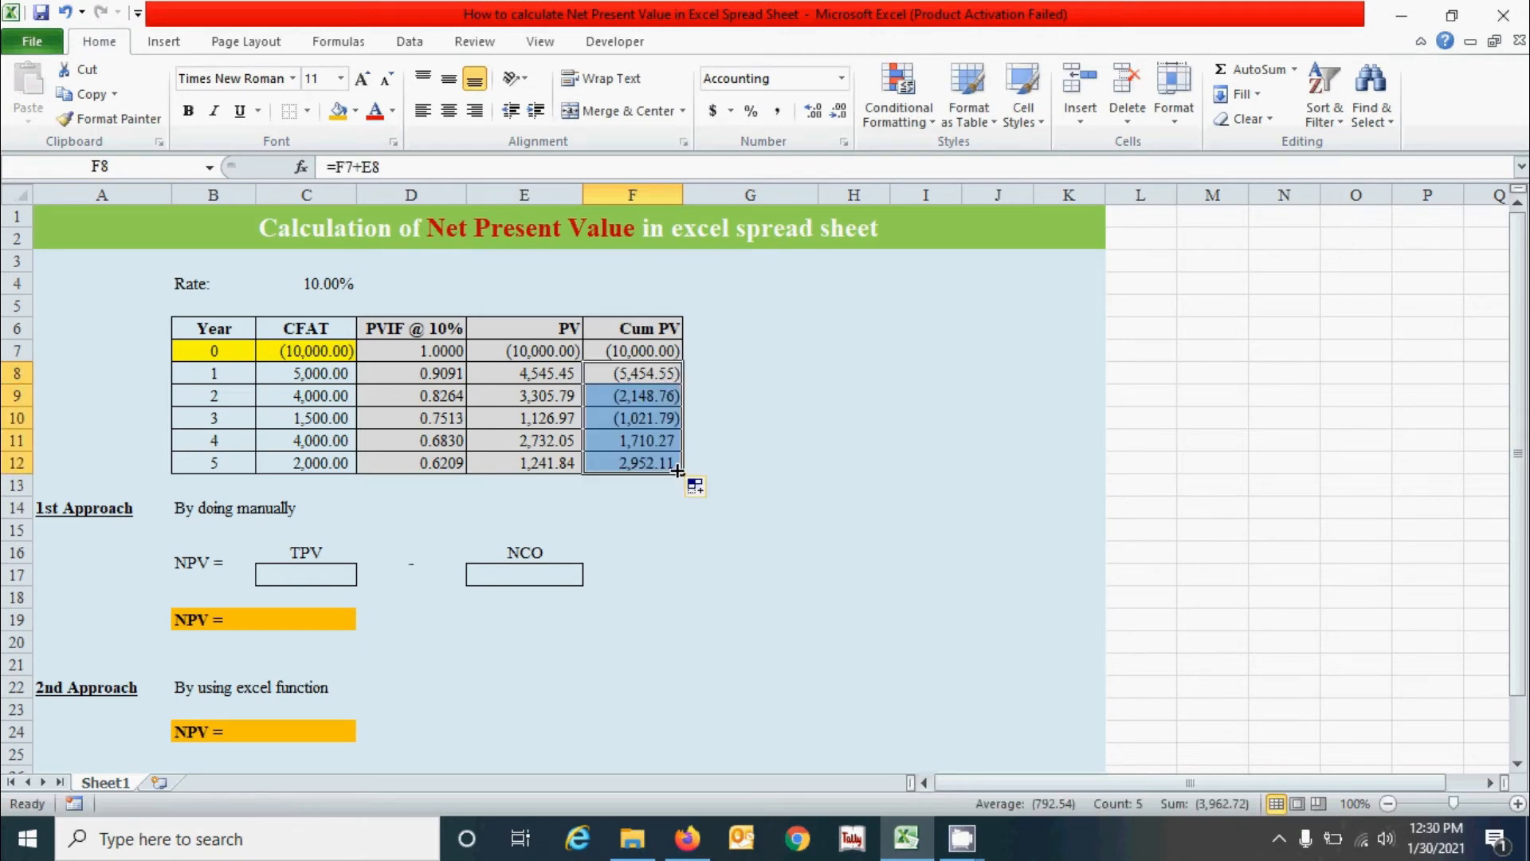
pyautogui.click(692, 514)
pyautogui.click(674, 563)
pyautogui.click(762, 550)
pyautogui.click(828, 506)
pyautogui.doubleClick(828, 506)
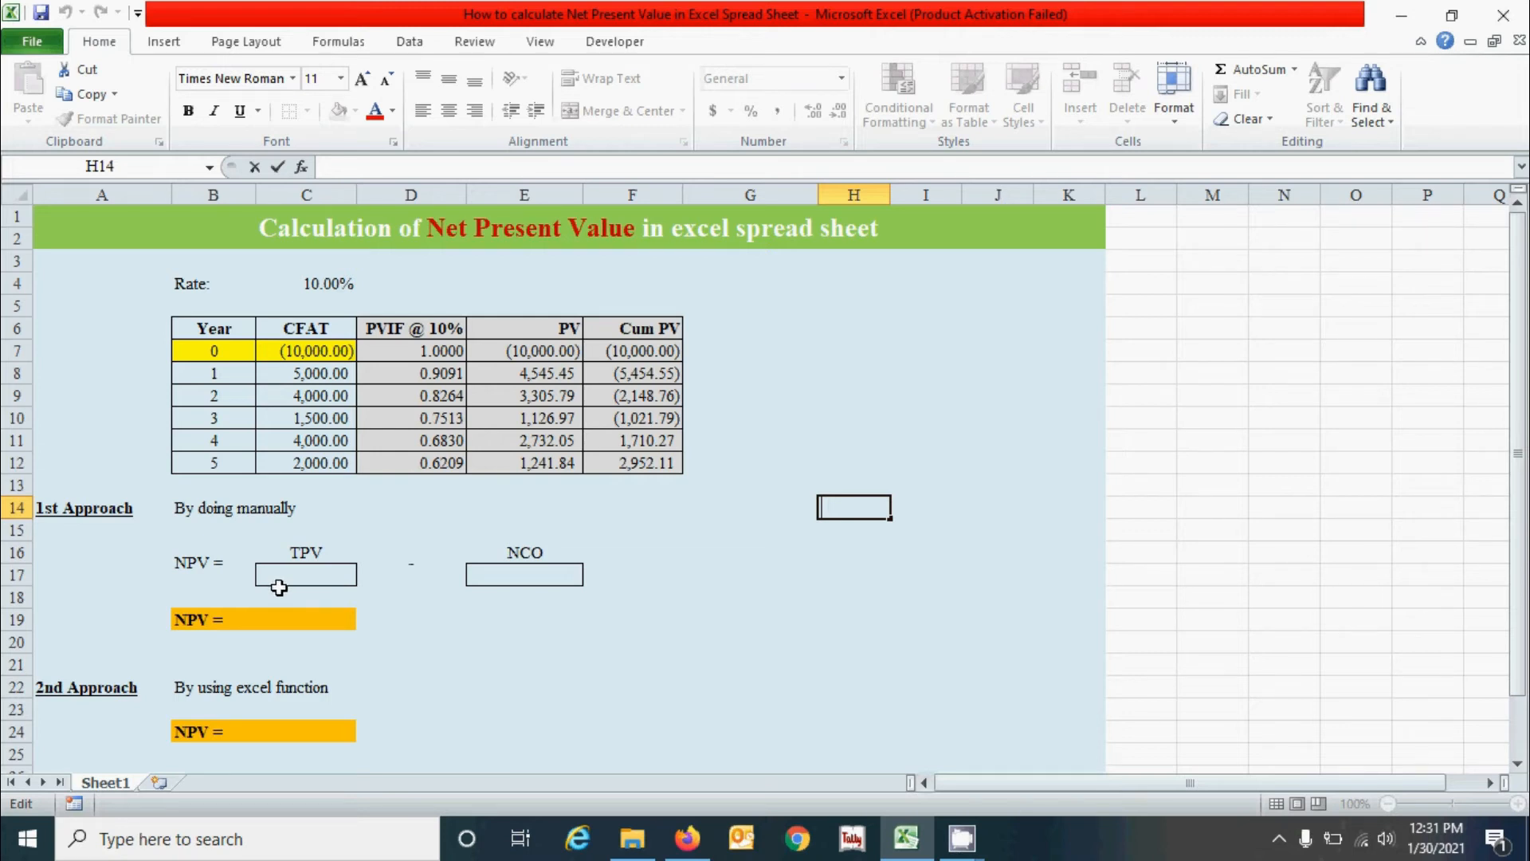
# - Review the manual and Excel-function approach sections and the empty NPV result cells C19 and C24
pyautogui.click(249, 515)
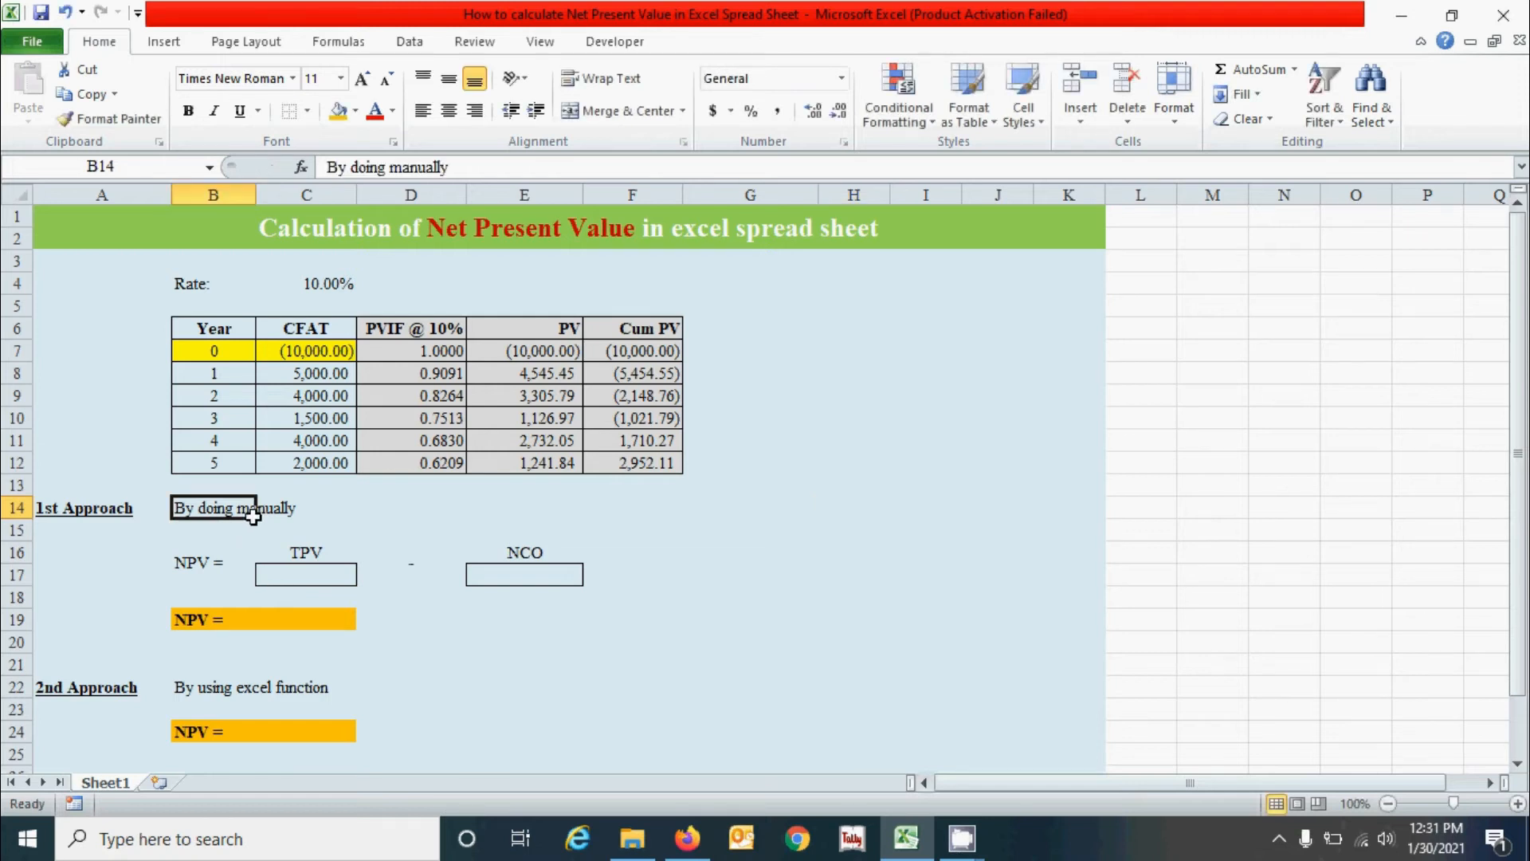
pyautogui.click(231, 685)
pyautogui.click(388, 687)
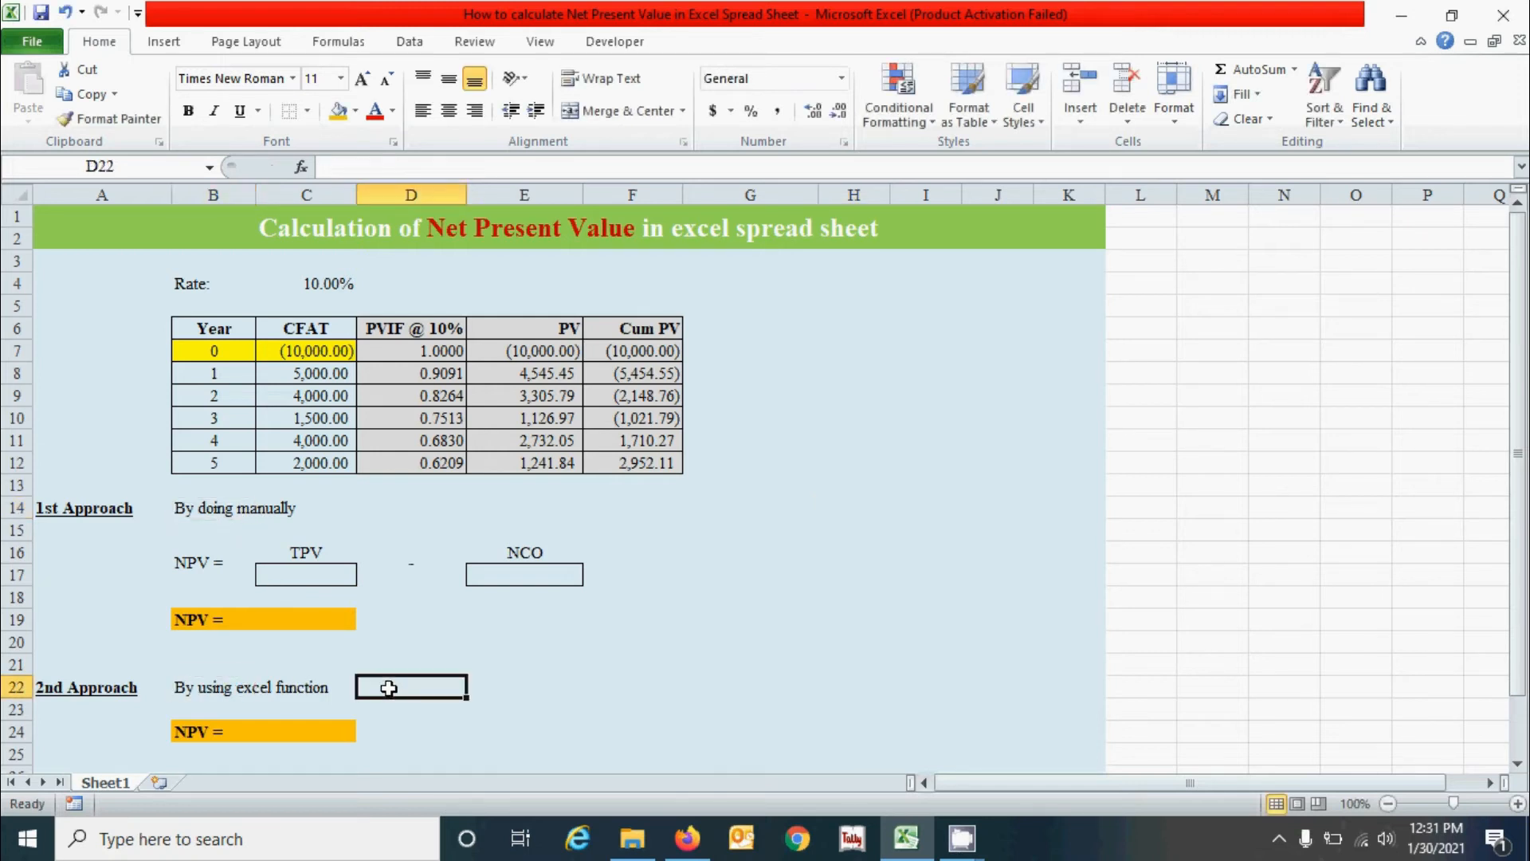
pyautogui.click(406, 647)
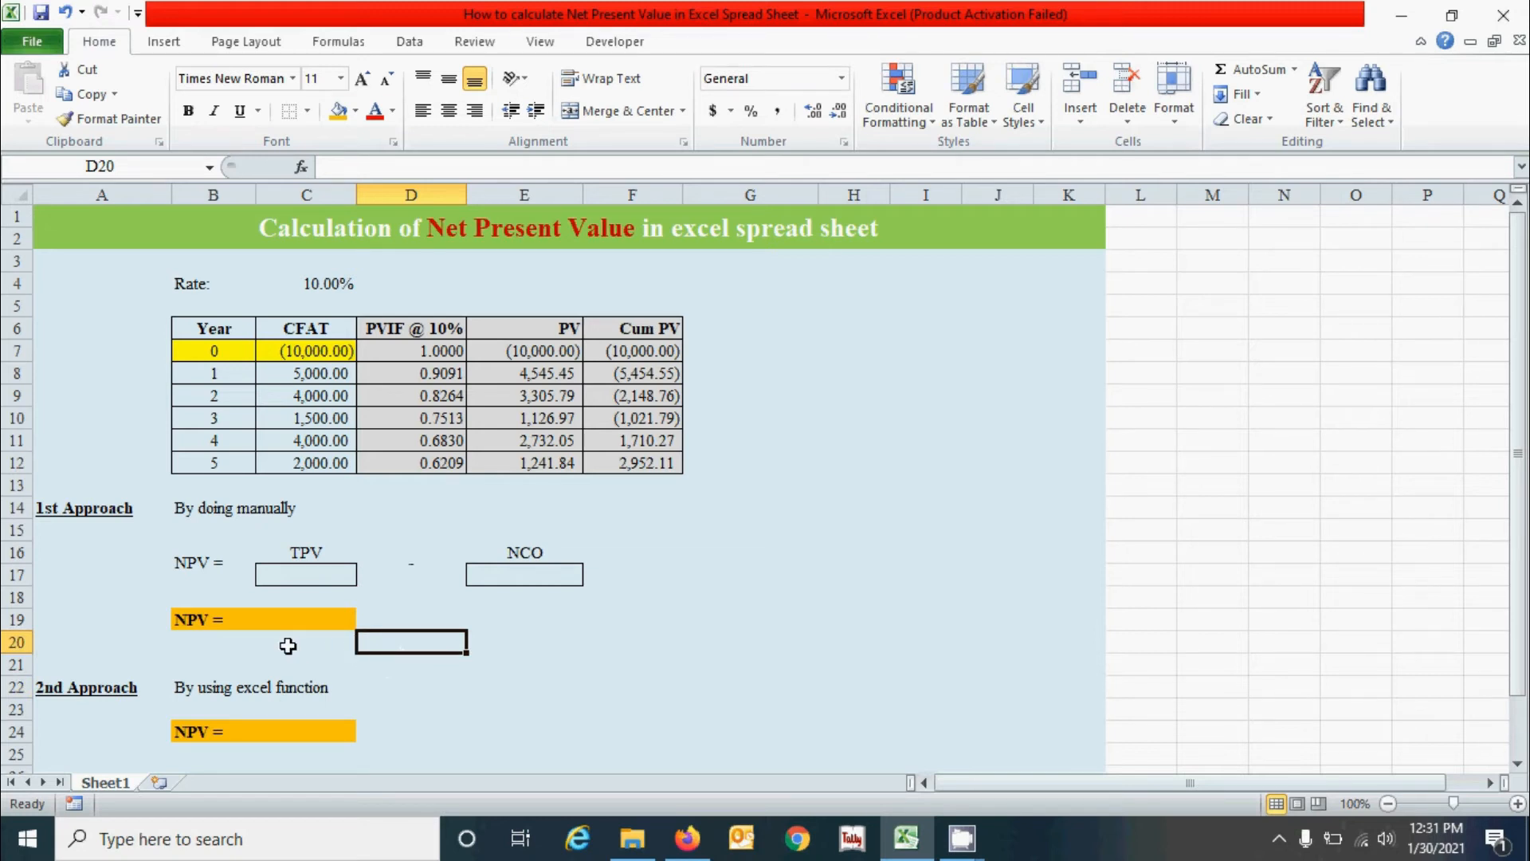
pyautogui.press('Tab')
pyautogui.click(315, 621)
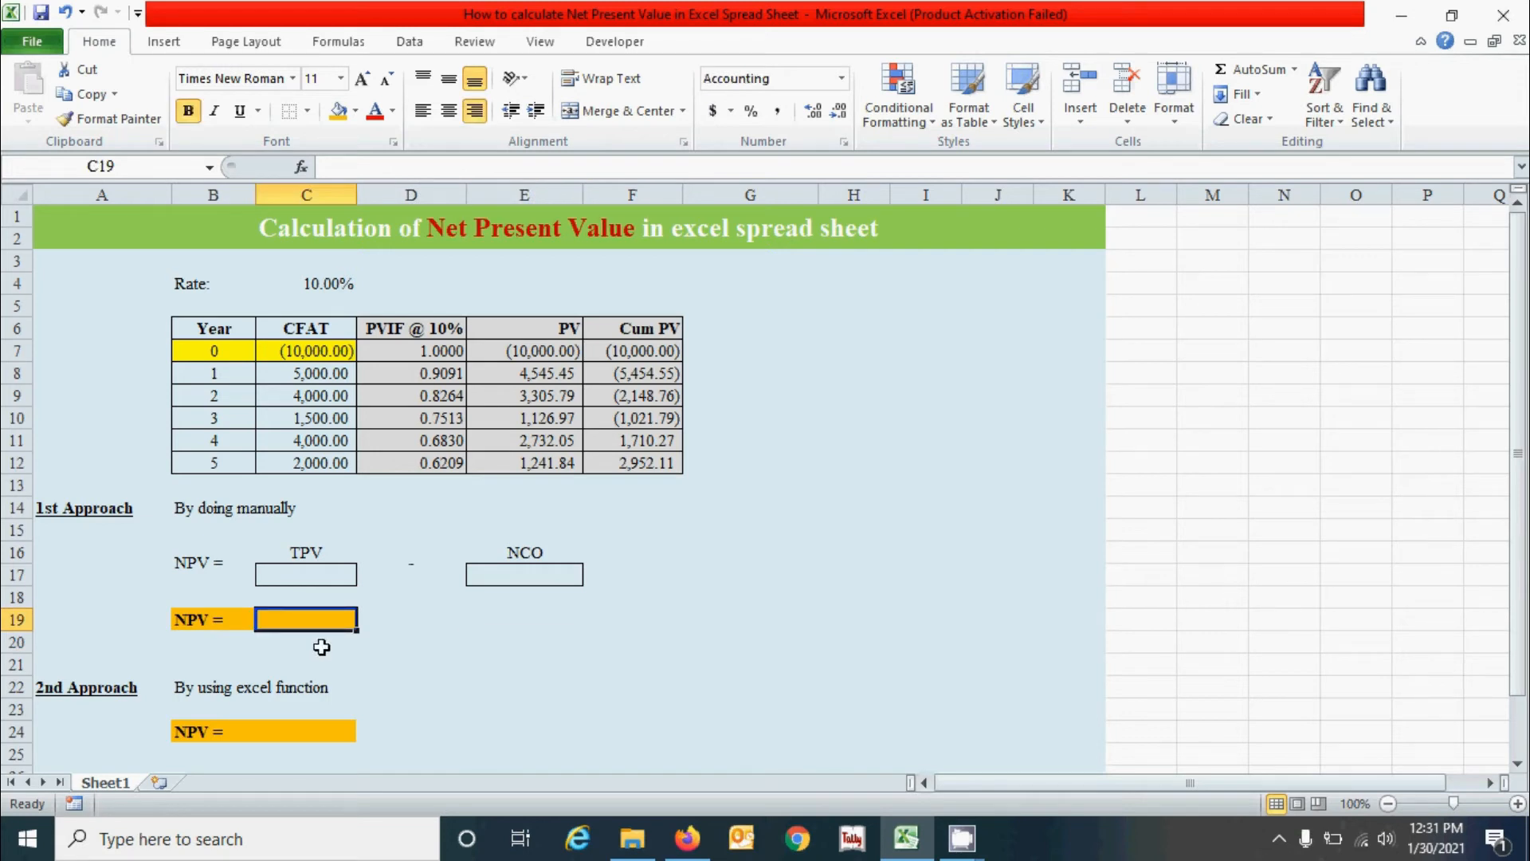
pyautogui.click(296, 726)
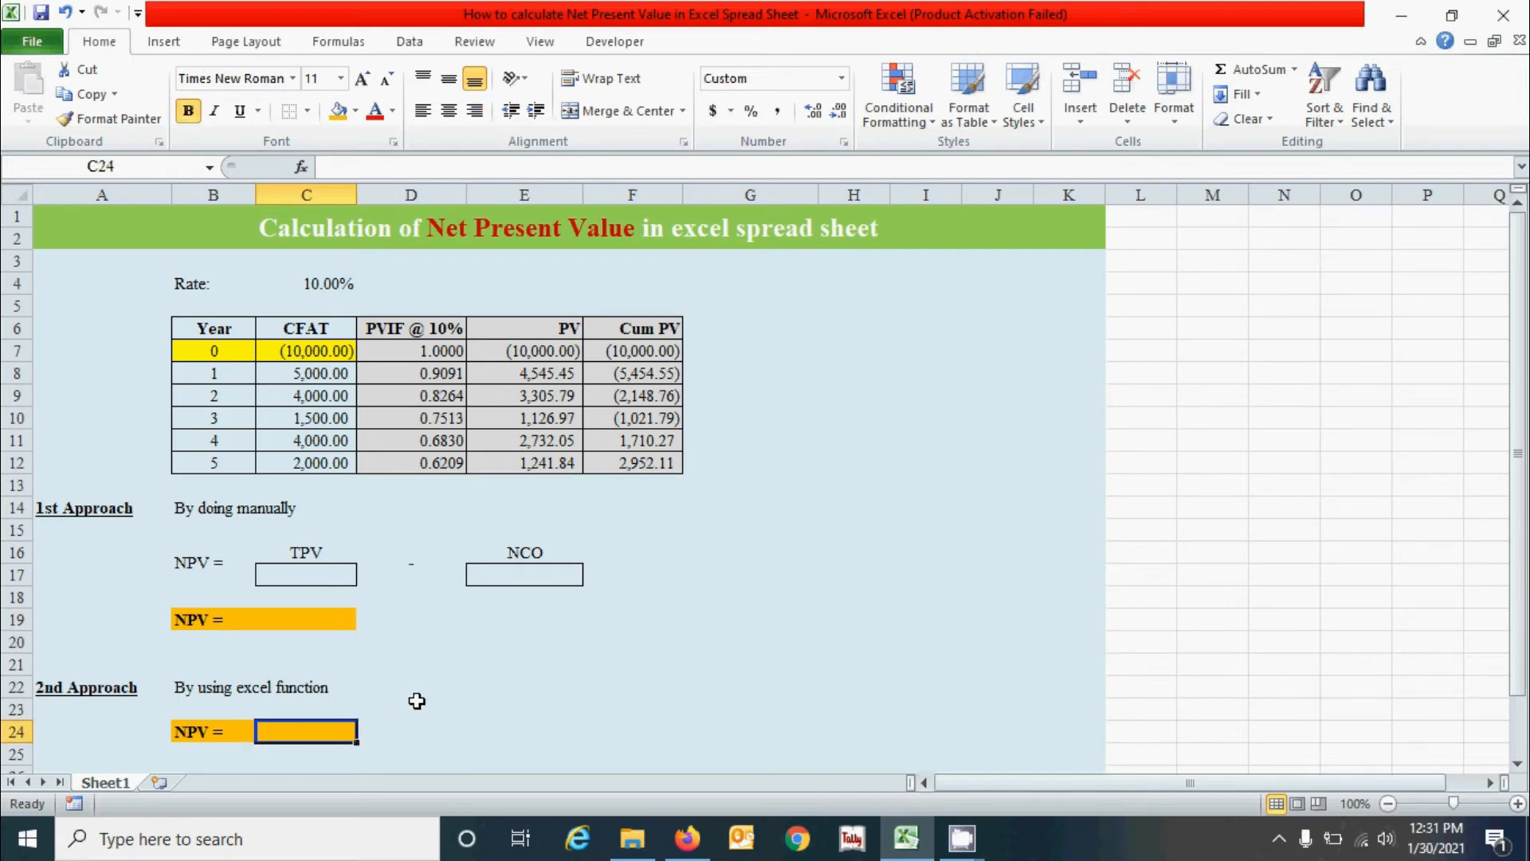
pyautogui.click(387, 637)
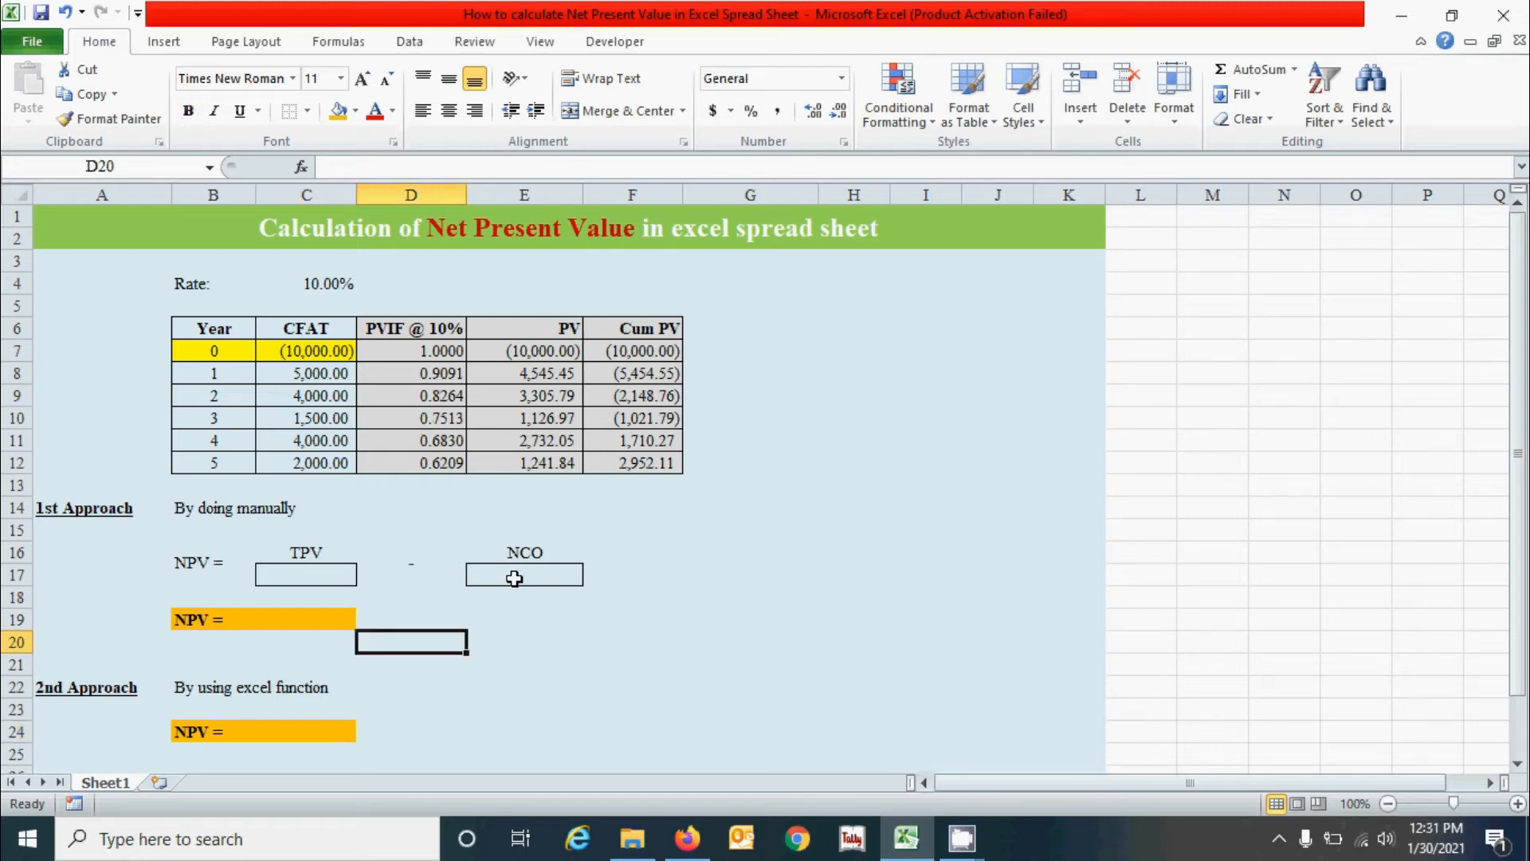
pyautogui.click(653, 579)
pyautogui.click(426, 641)
pyautogui.click(292, 729)
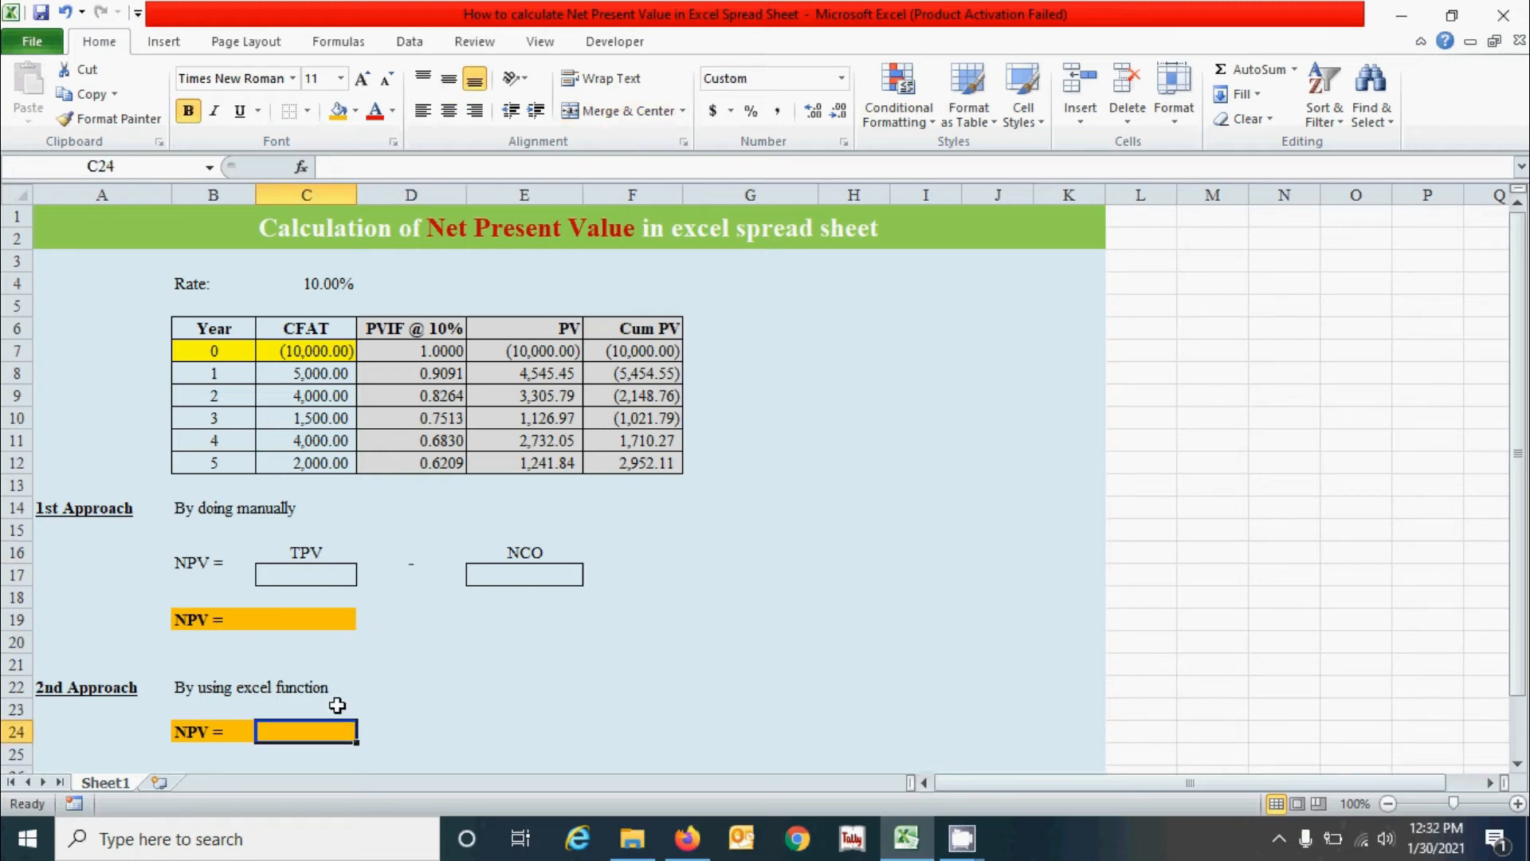
pyautogui.click(392, 602)
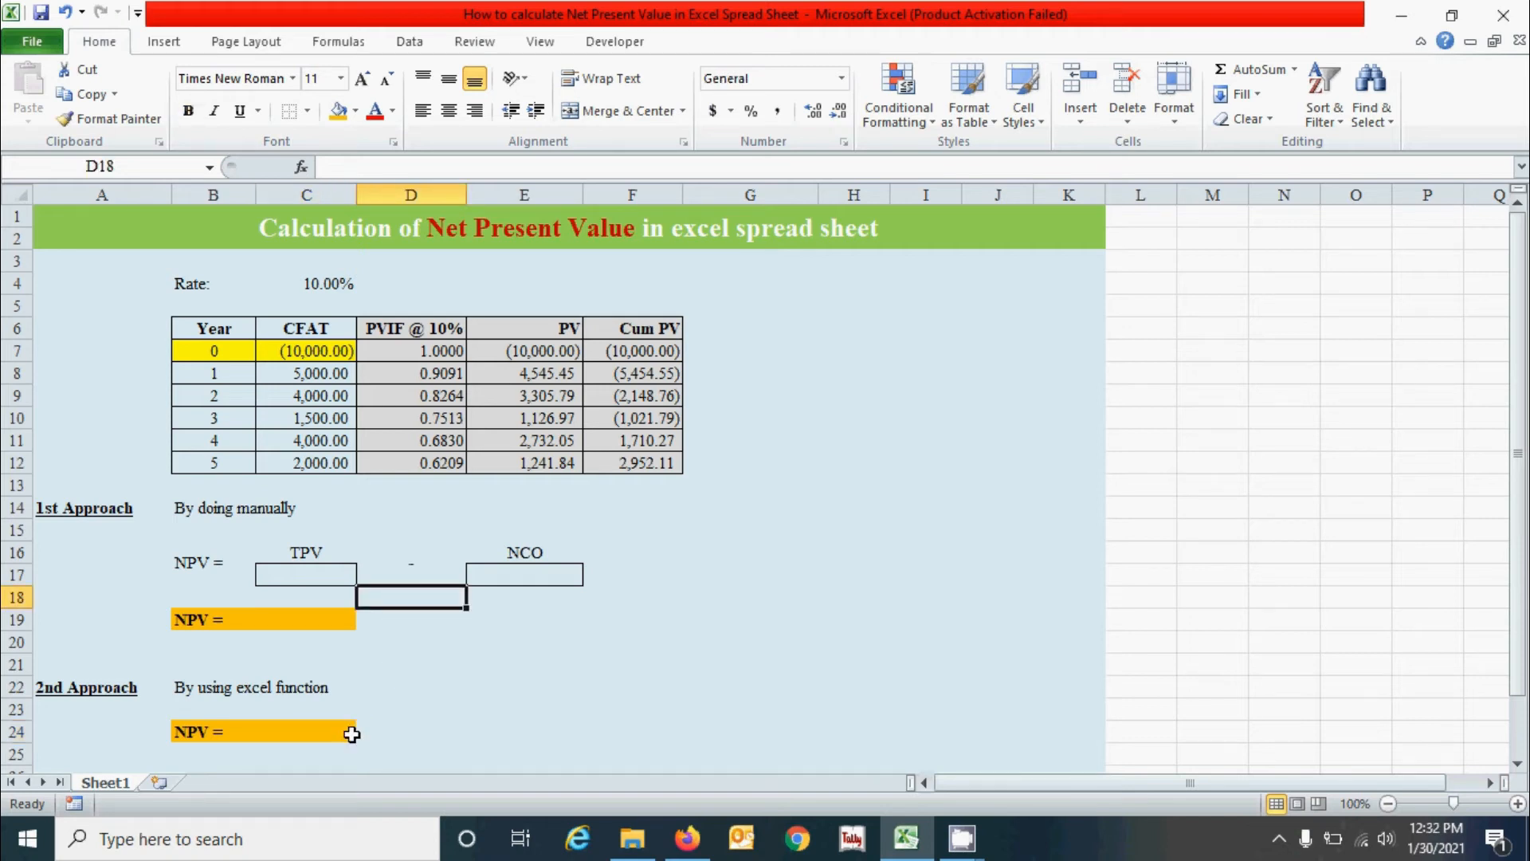
pyautogui.click(318, 731)
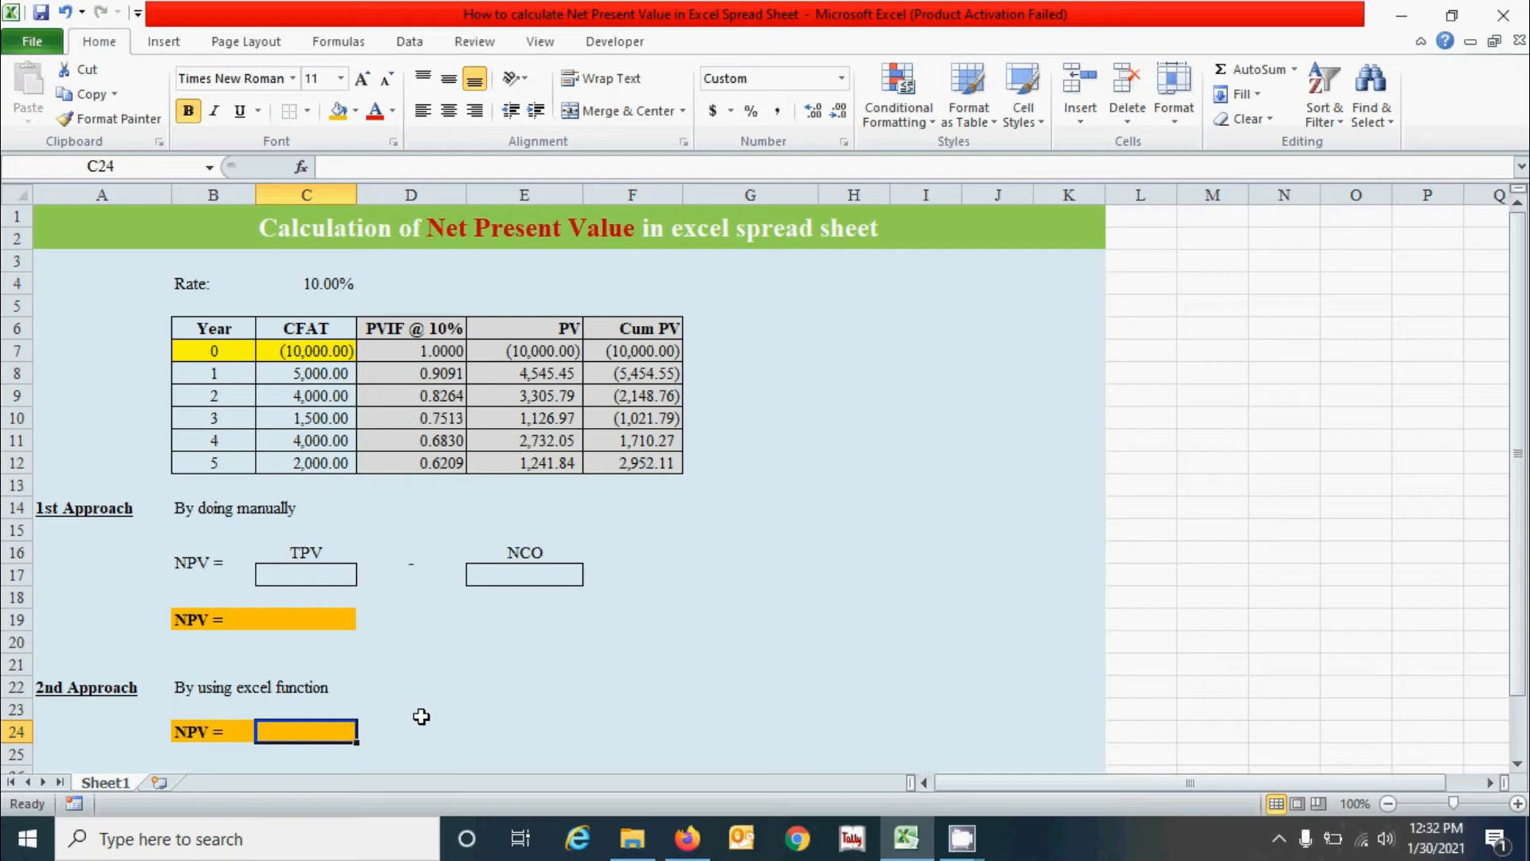
pyautogui.click(351, 641)
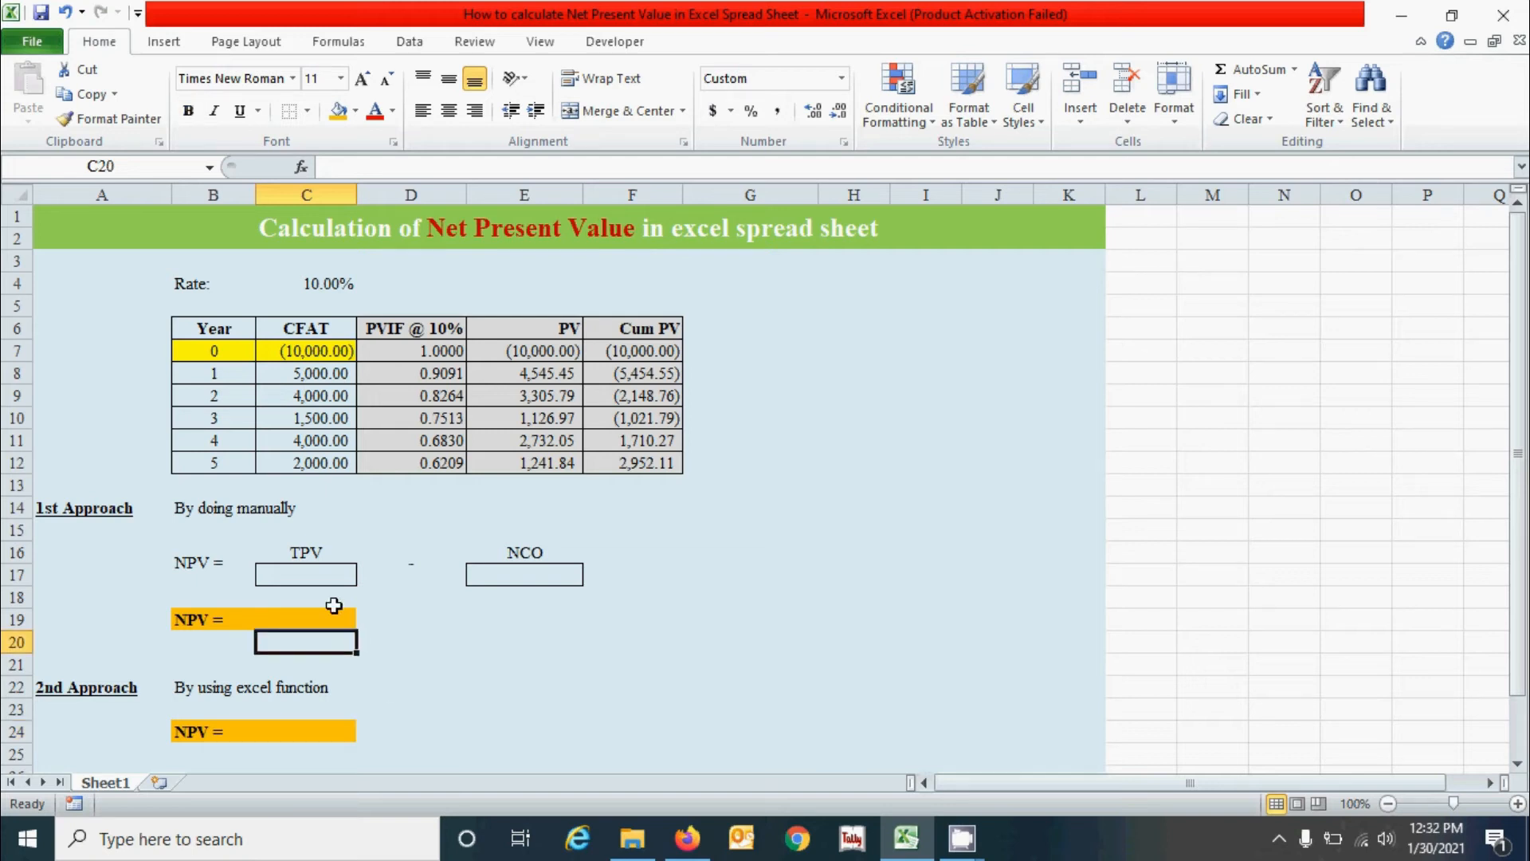
# - Calculate TPV in C17 by summing the positive present values with =SUMIF($E$7:$E$12,">"&0,$E$7:$E$12)
pyautogui.click(319, 574)
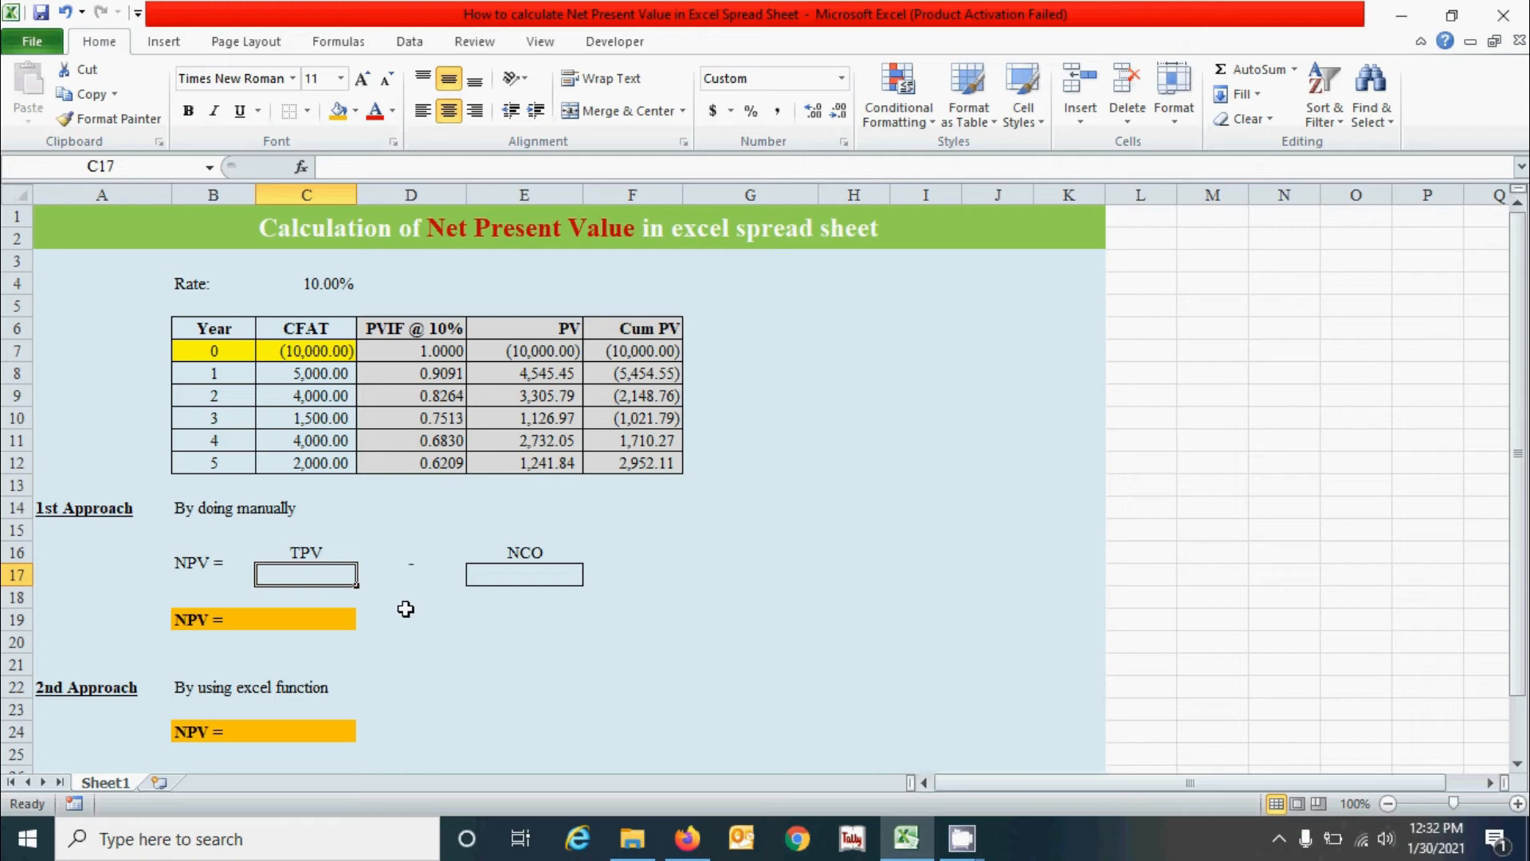
pyautogui.write('=')
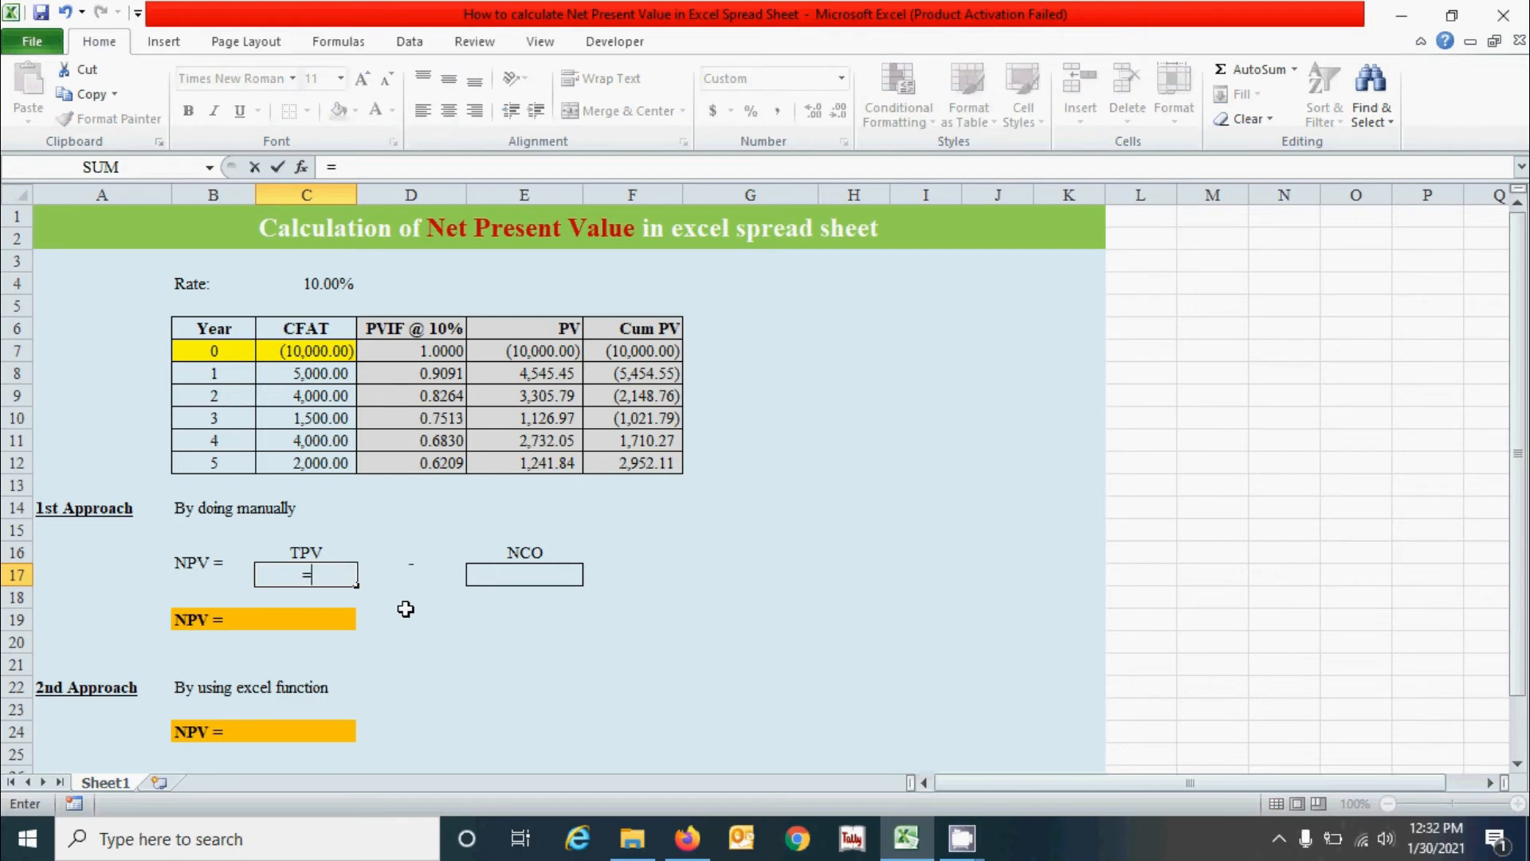
pyautogui.write('si')
pyautogui.press('BackSpace')
pyautogui.write('umi')
pyautogui.press('Tab')
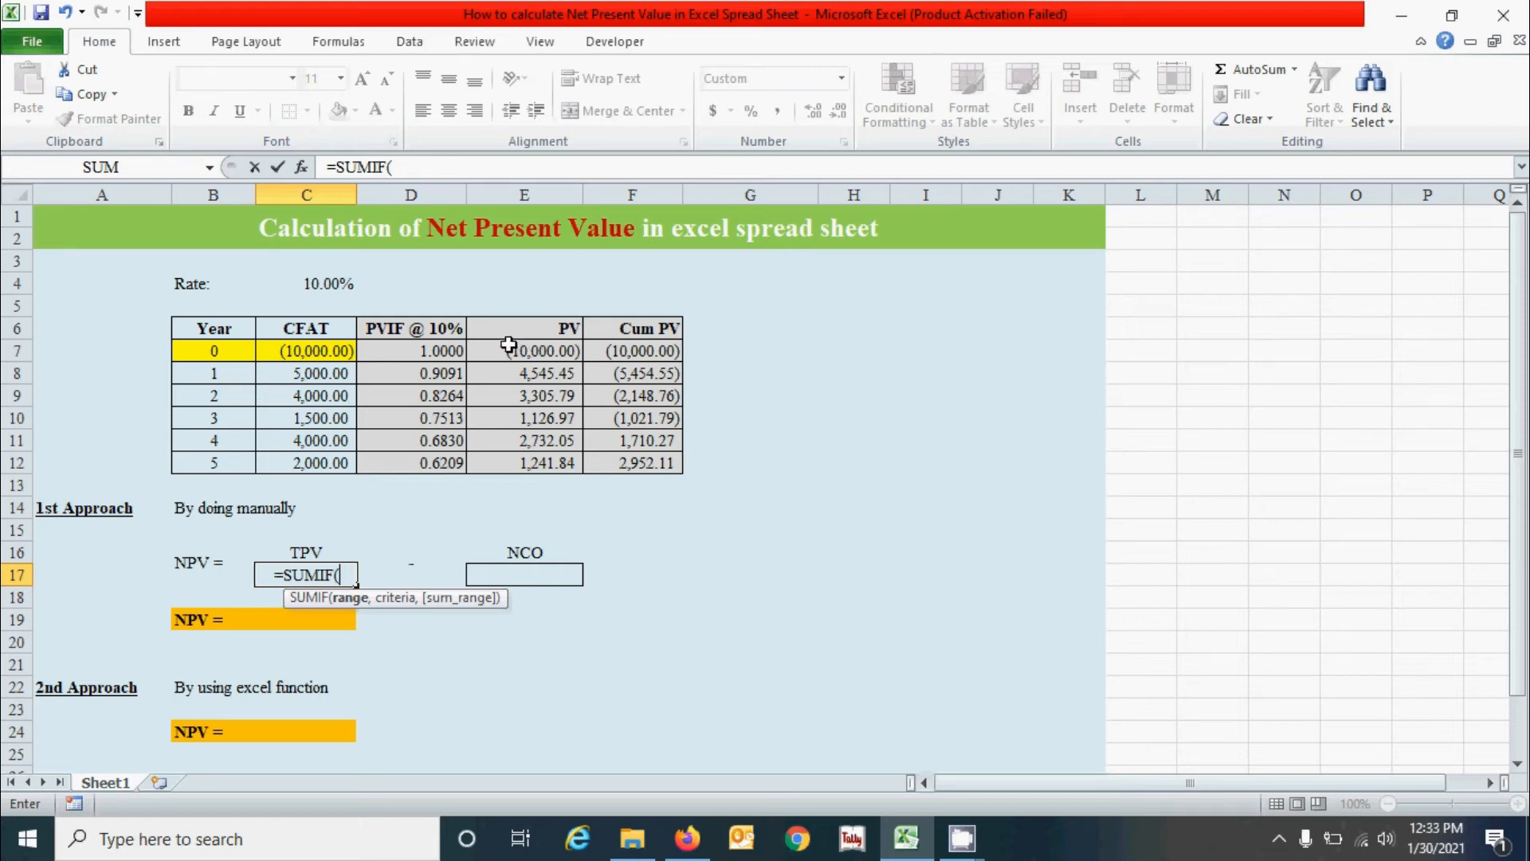
pyautogui.moveTo(520, 353); pyautogui.dragTo(521, 454)
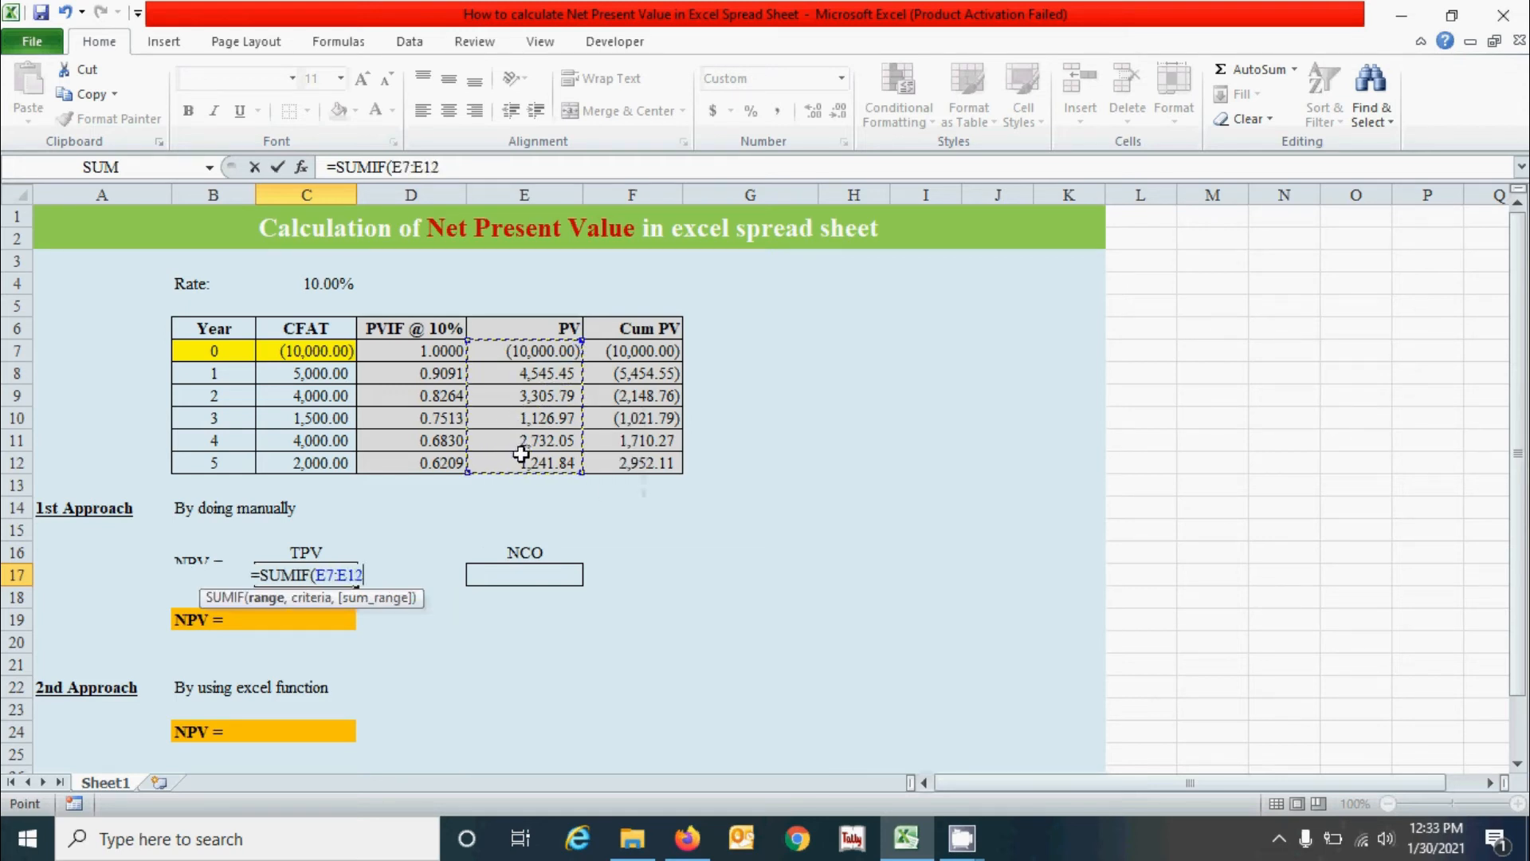
pyautogui.press('F4')
pyautogui.write(',')
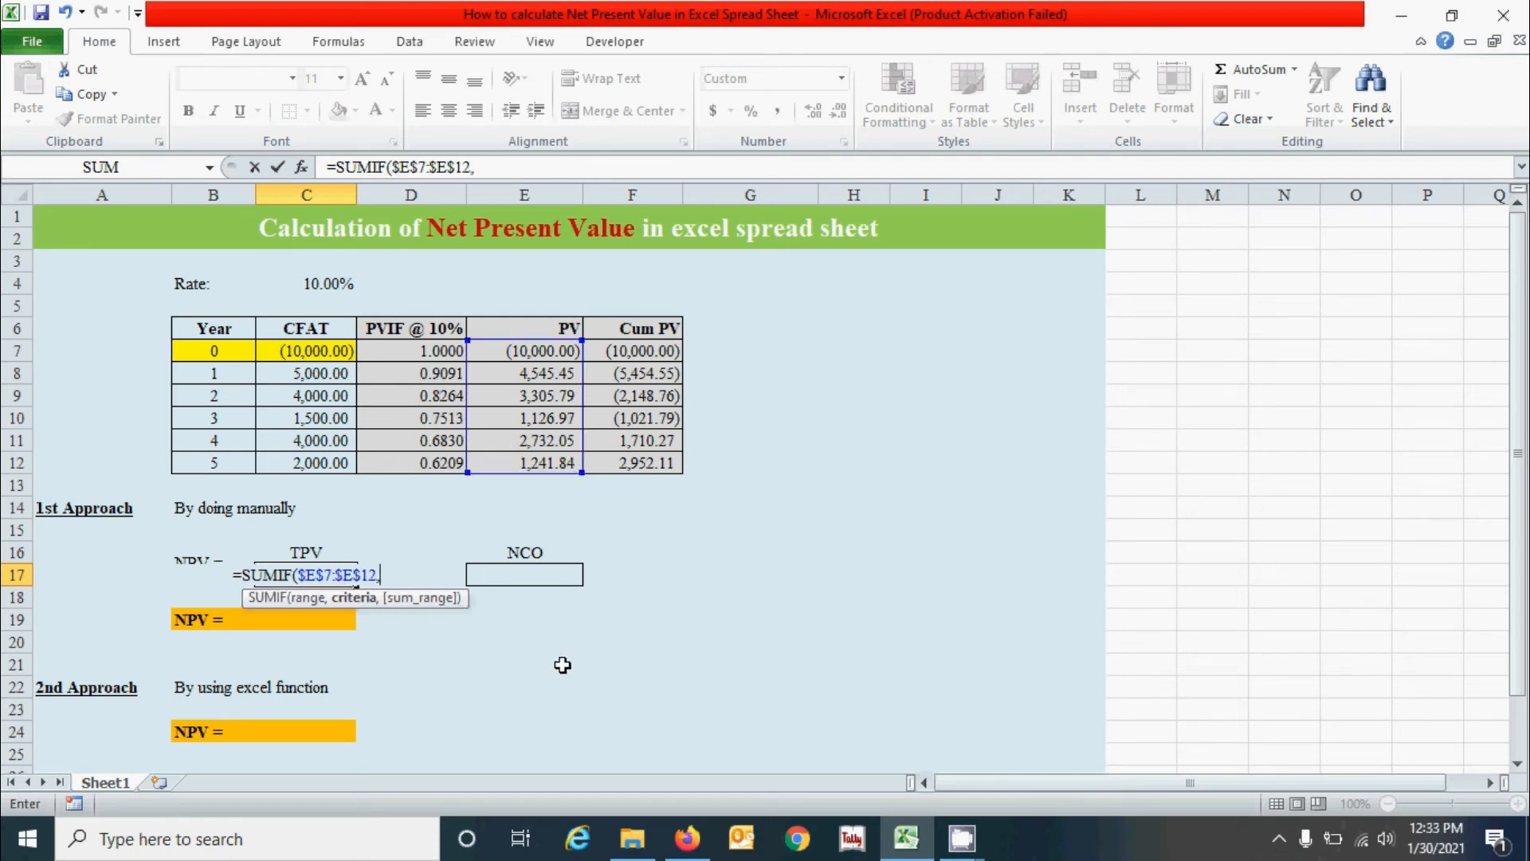
pyautogui.write('">"&0')
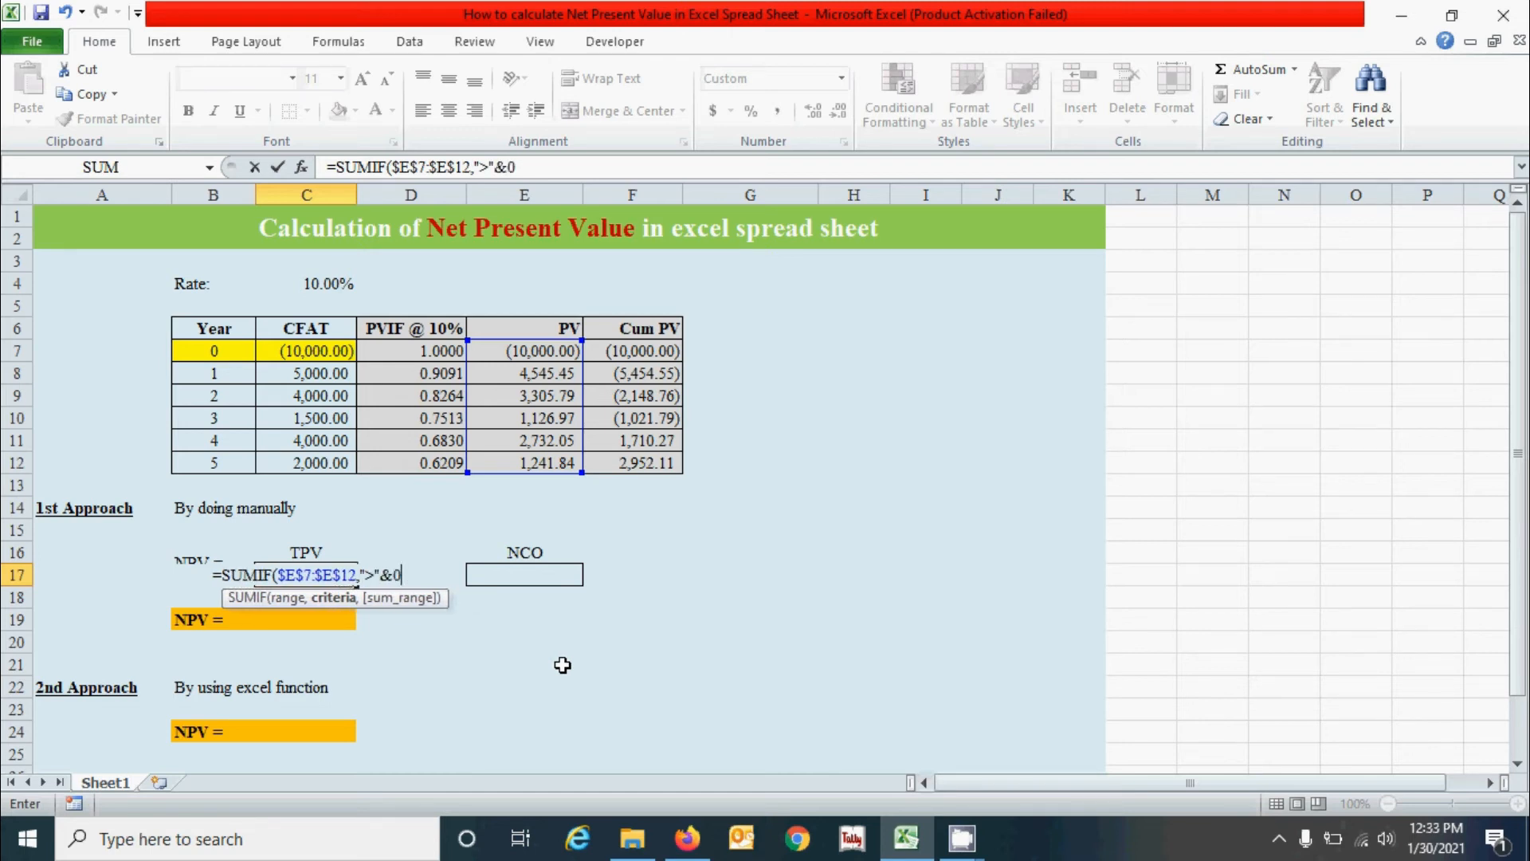
pyautogui.write(',')
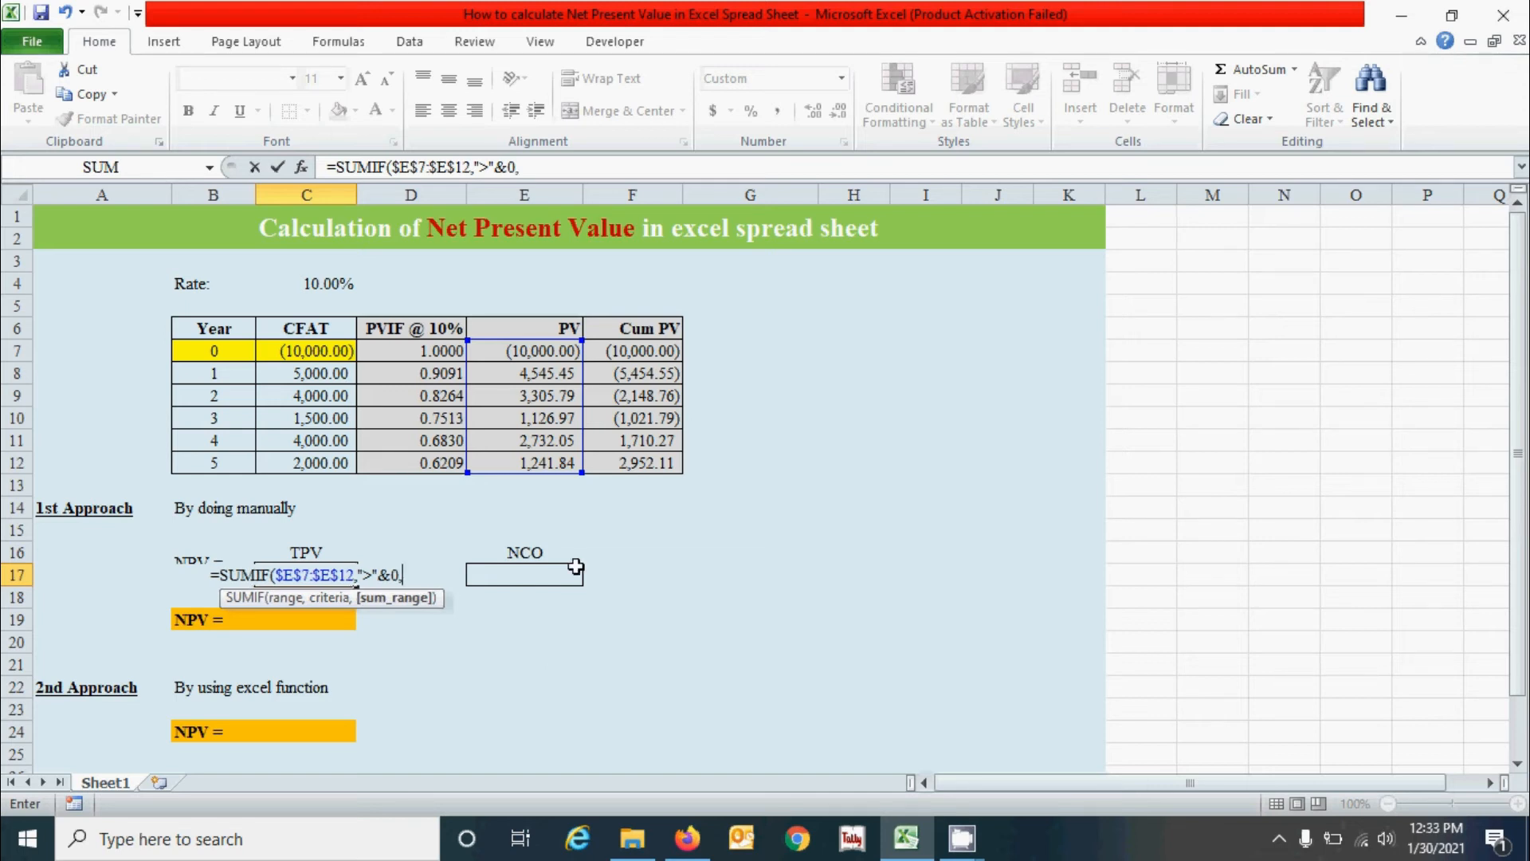
pyautogui.moveTo(546, 352); pyautogui.dragTo(547, 466)
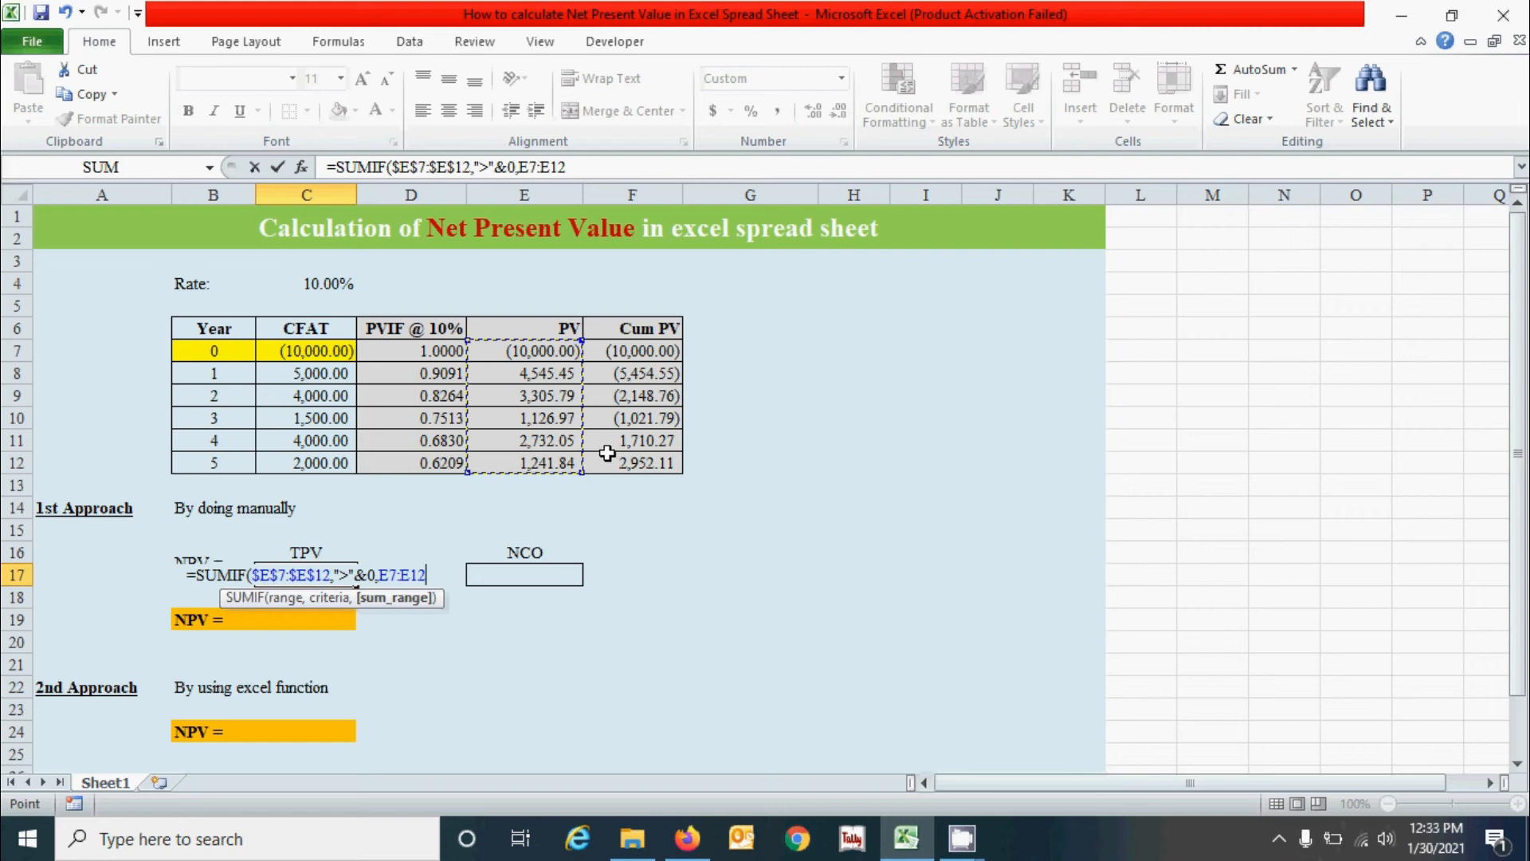
pyautogui.press('F4')
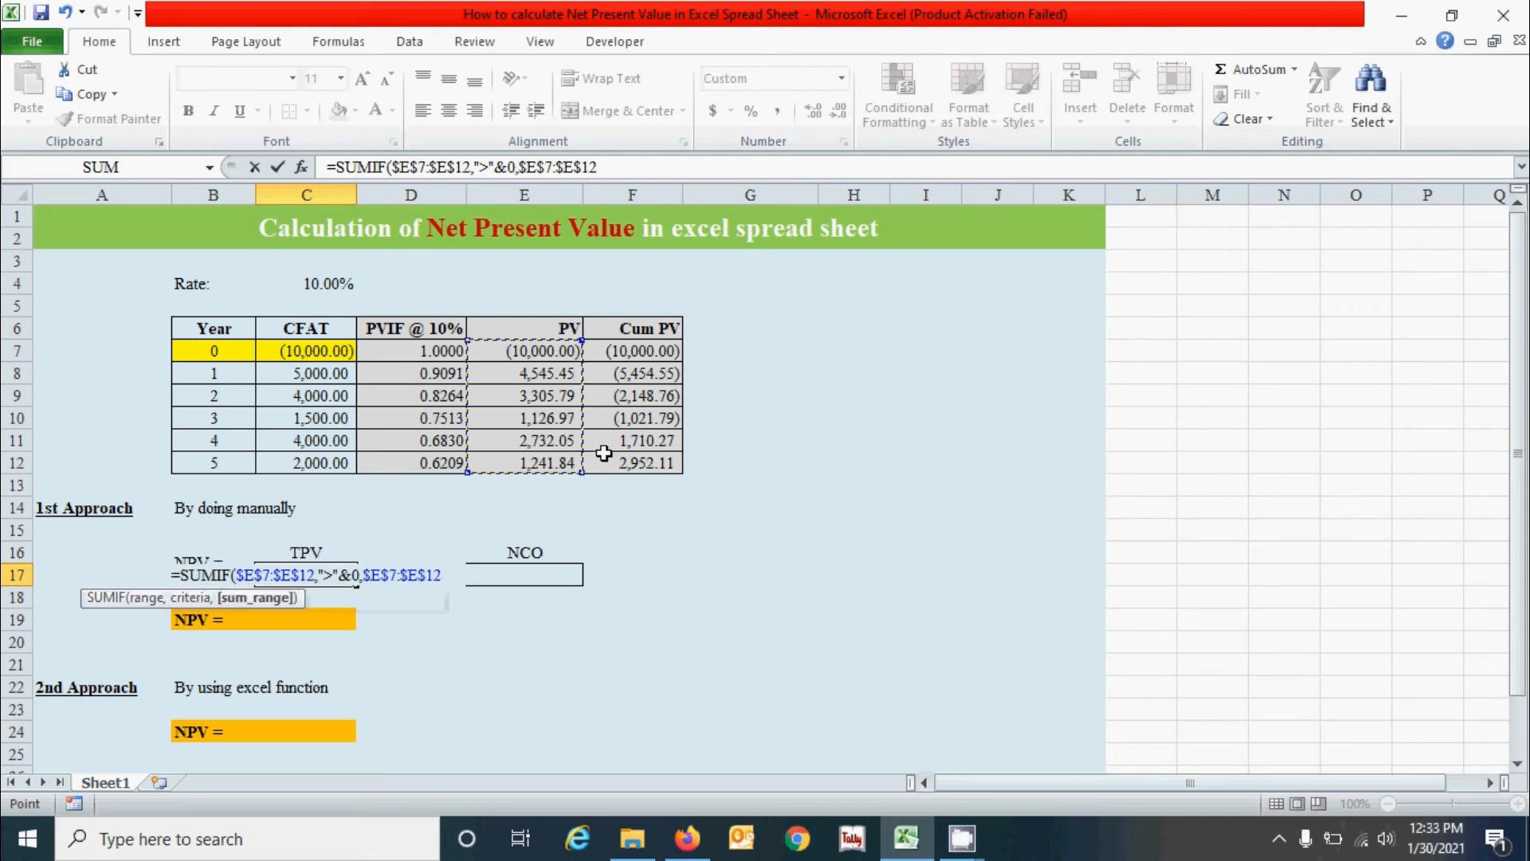
pyautogui.write(')')
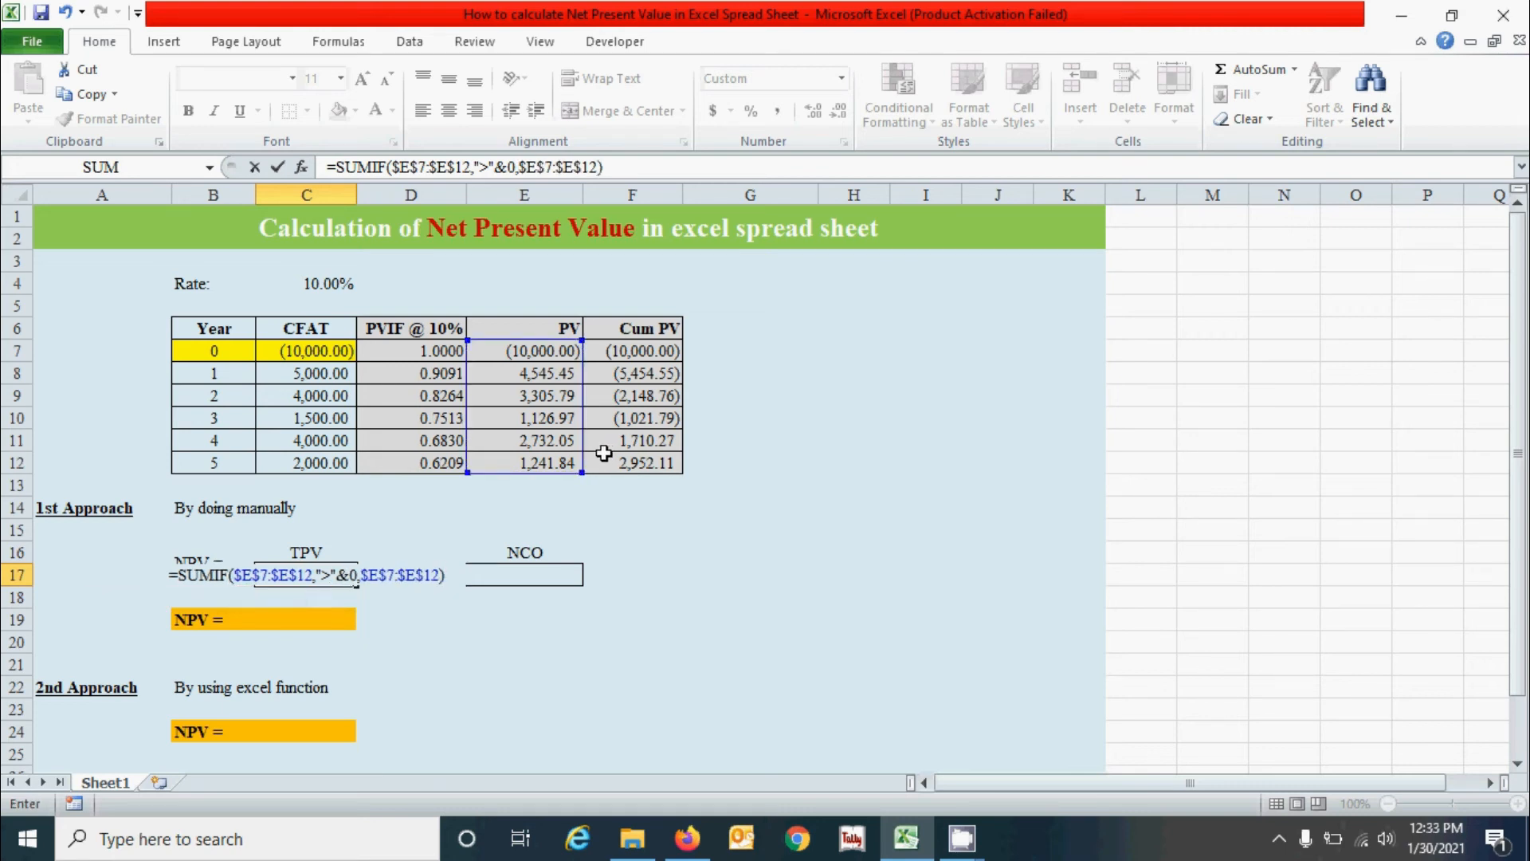
pyautogui.press('Return')
# - Check the TPV result in C17 against the sum of the present values in E8:E12
pyautogui.click(572, 646)
pyautogui.click(343, 575)
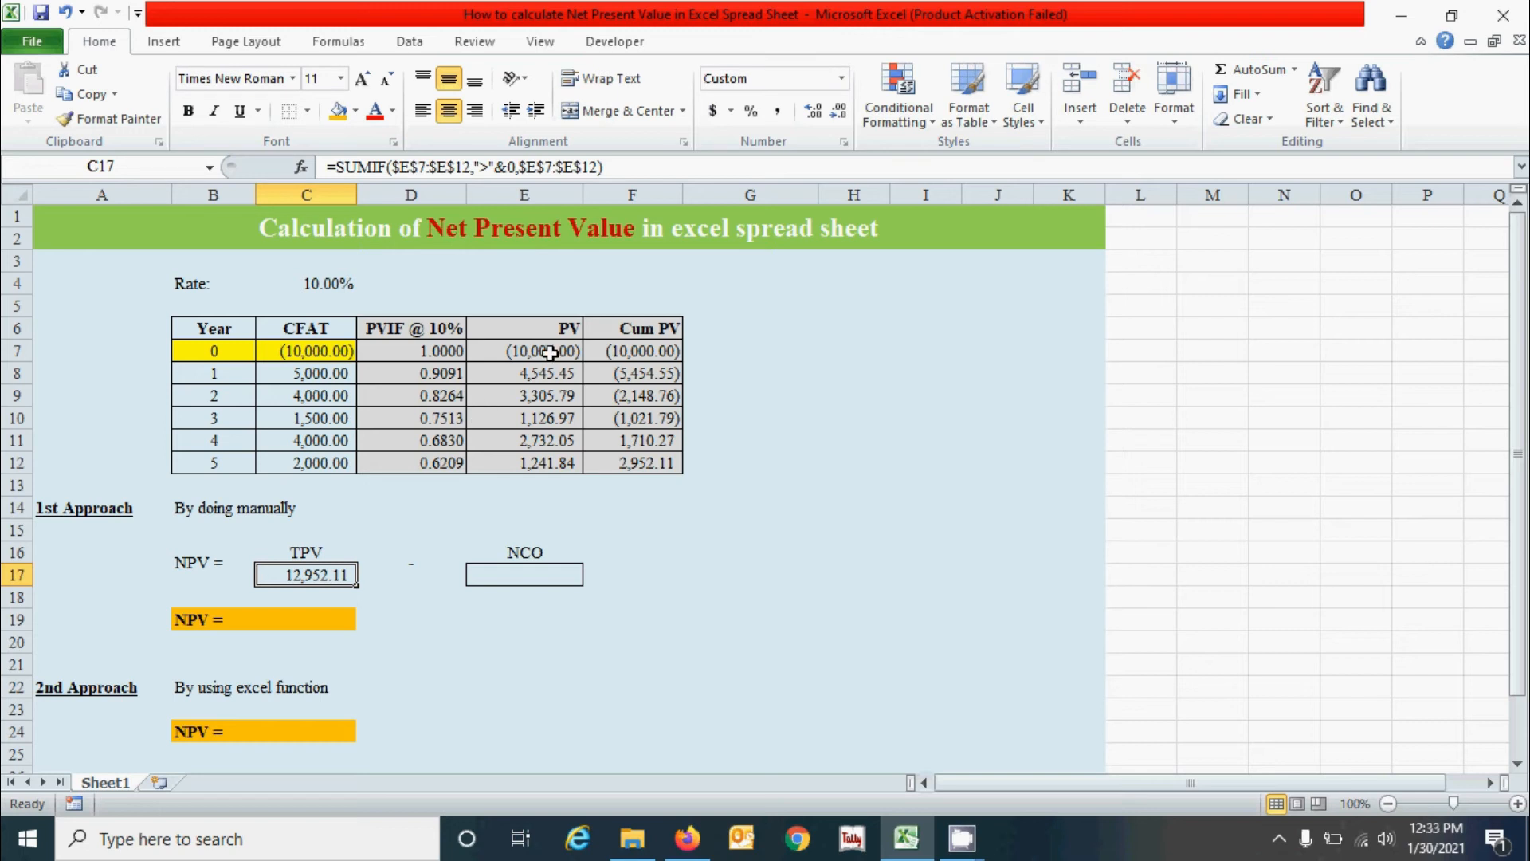
pyautogui.moveTo(542, 372); pyautogui.dragTo(536, 455)
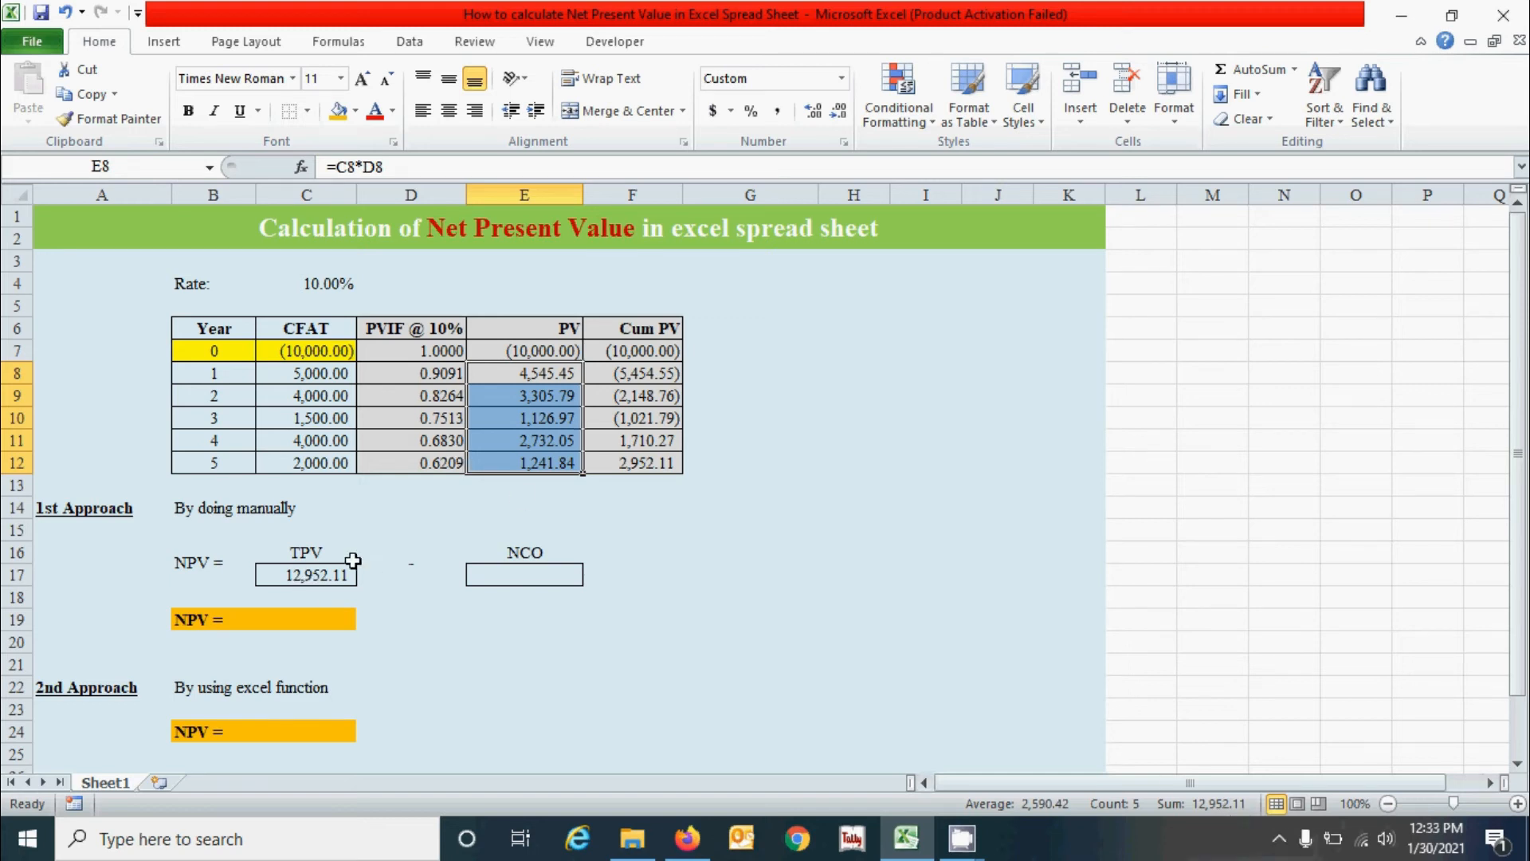
pyautogui.click(307, 577)
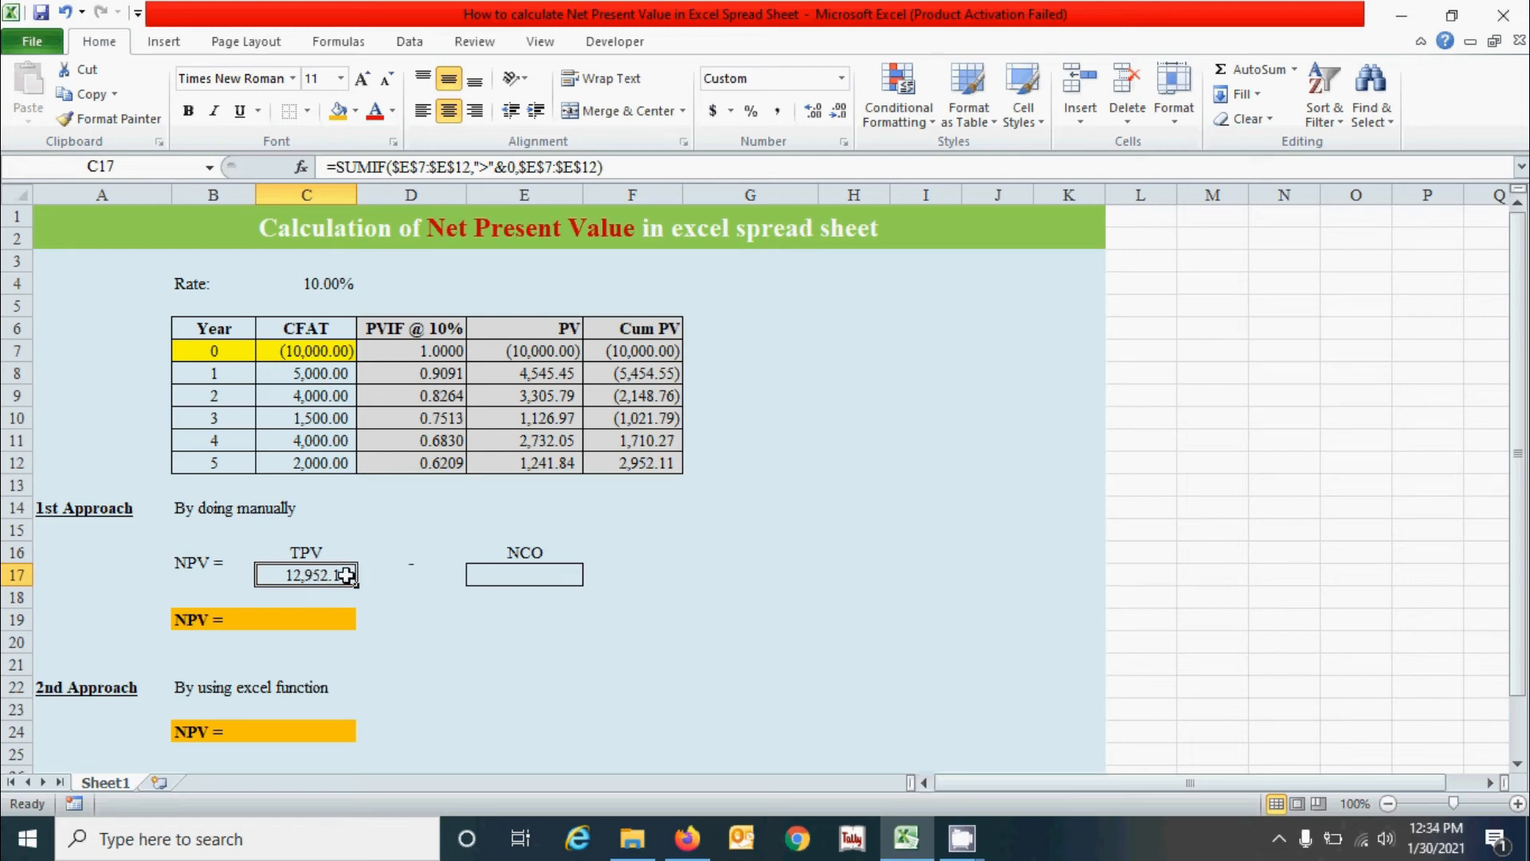
# - Calculate NCO in E17 by summing the negative present values with =SUMIF($E$7:$E$12,"<"&0,$E$7:$E$12), and compare it with E7
pyautogui.click(518, 574)
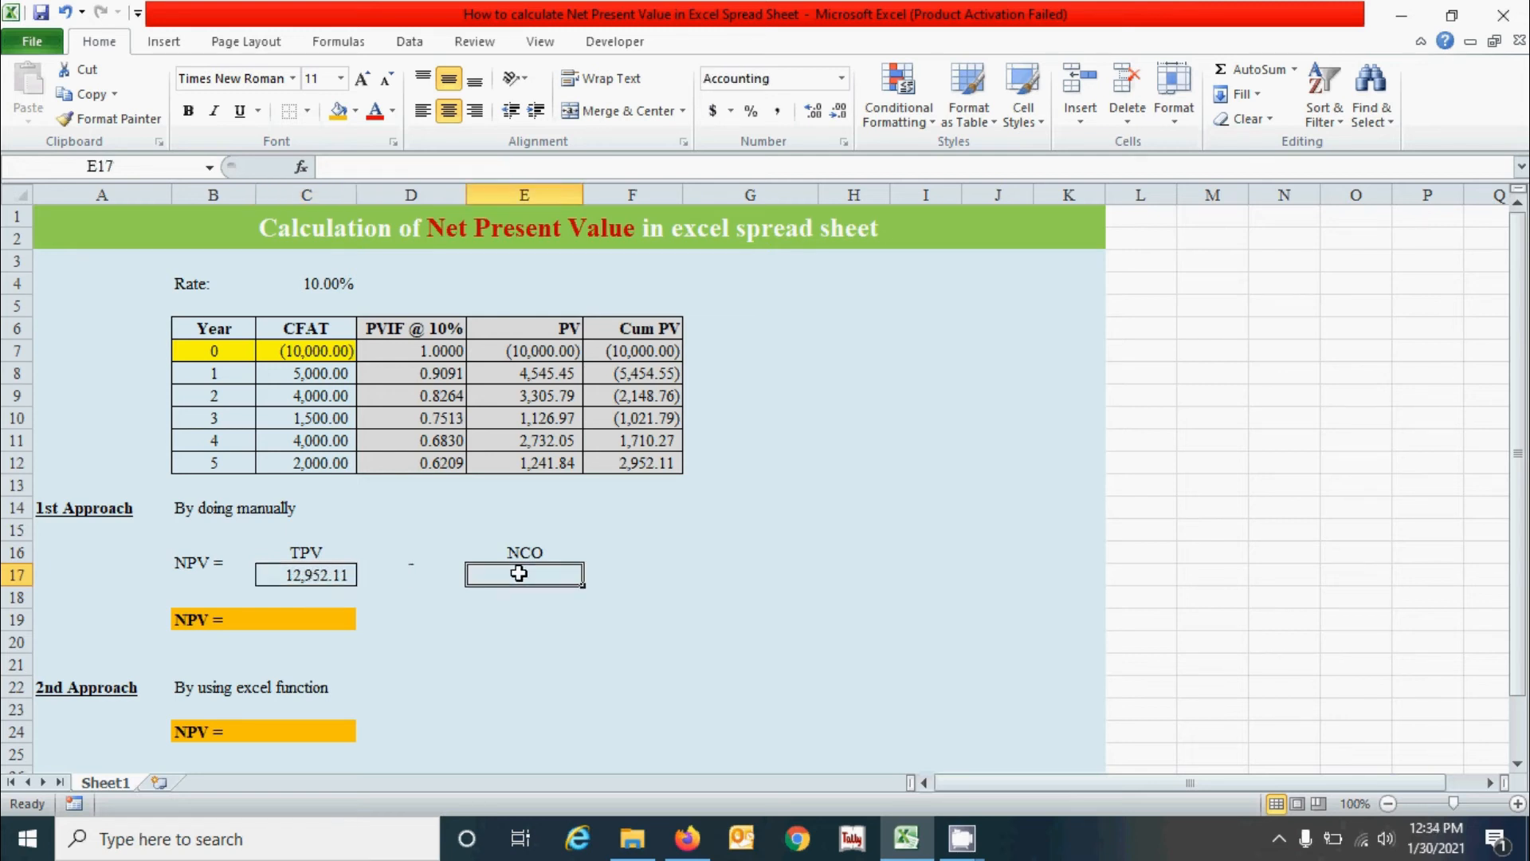
pyautogui.write('=')
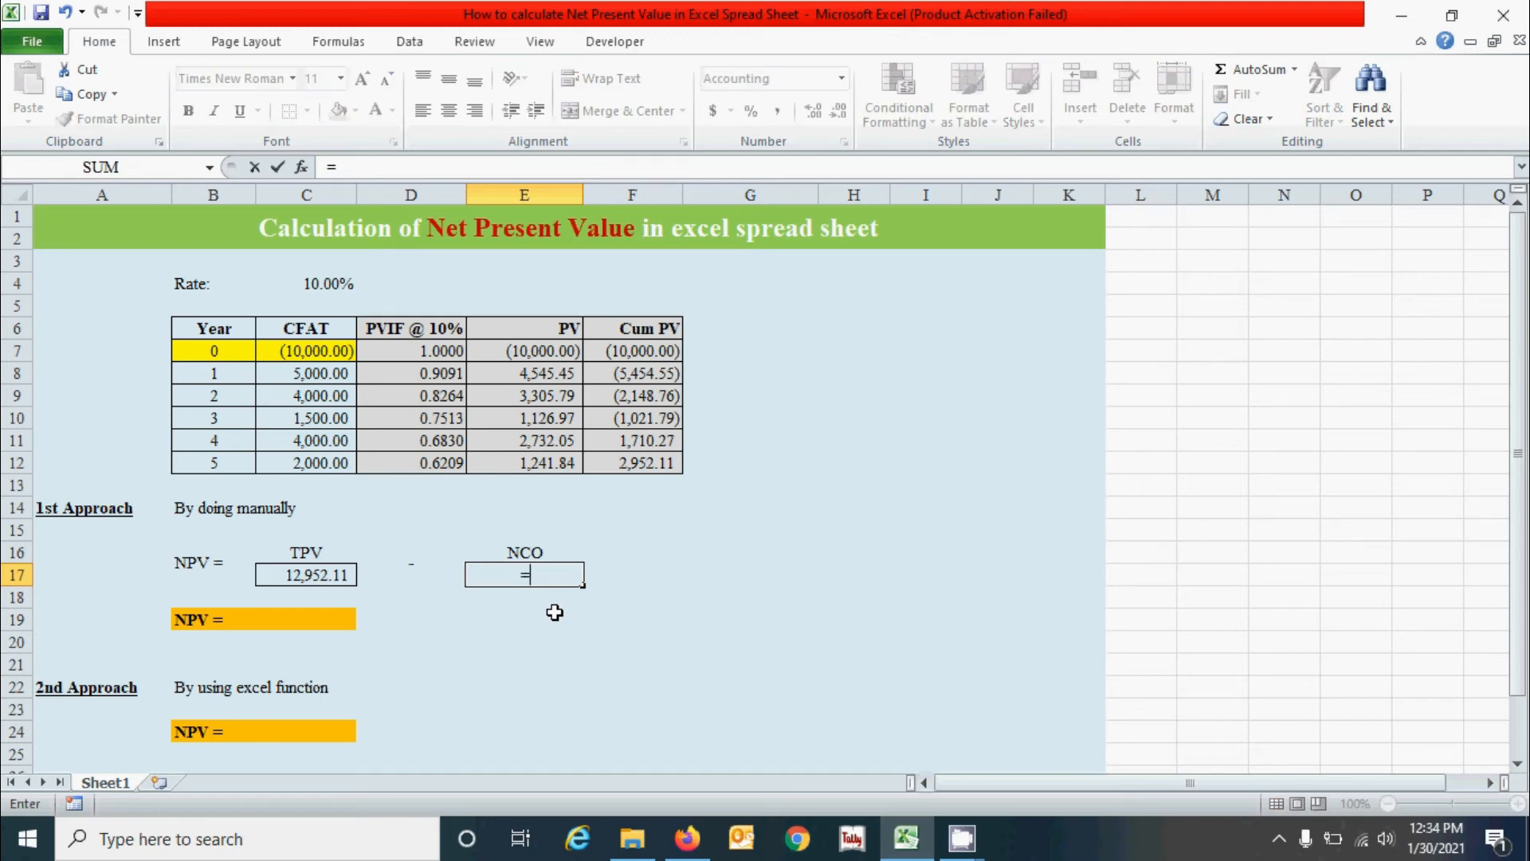
pyautogui.write('sumif(')
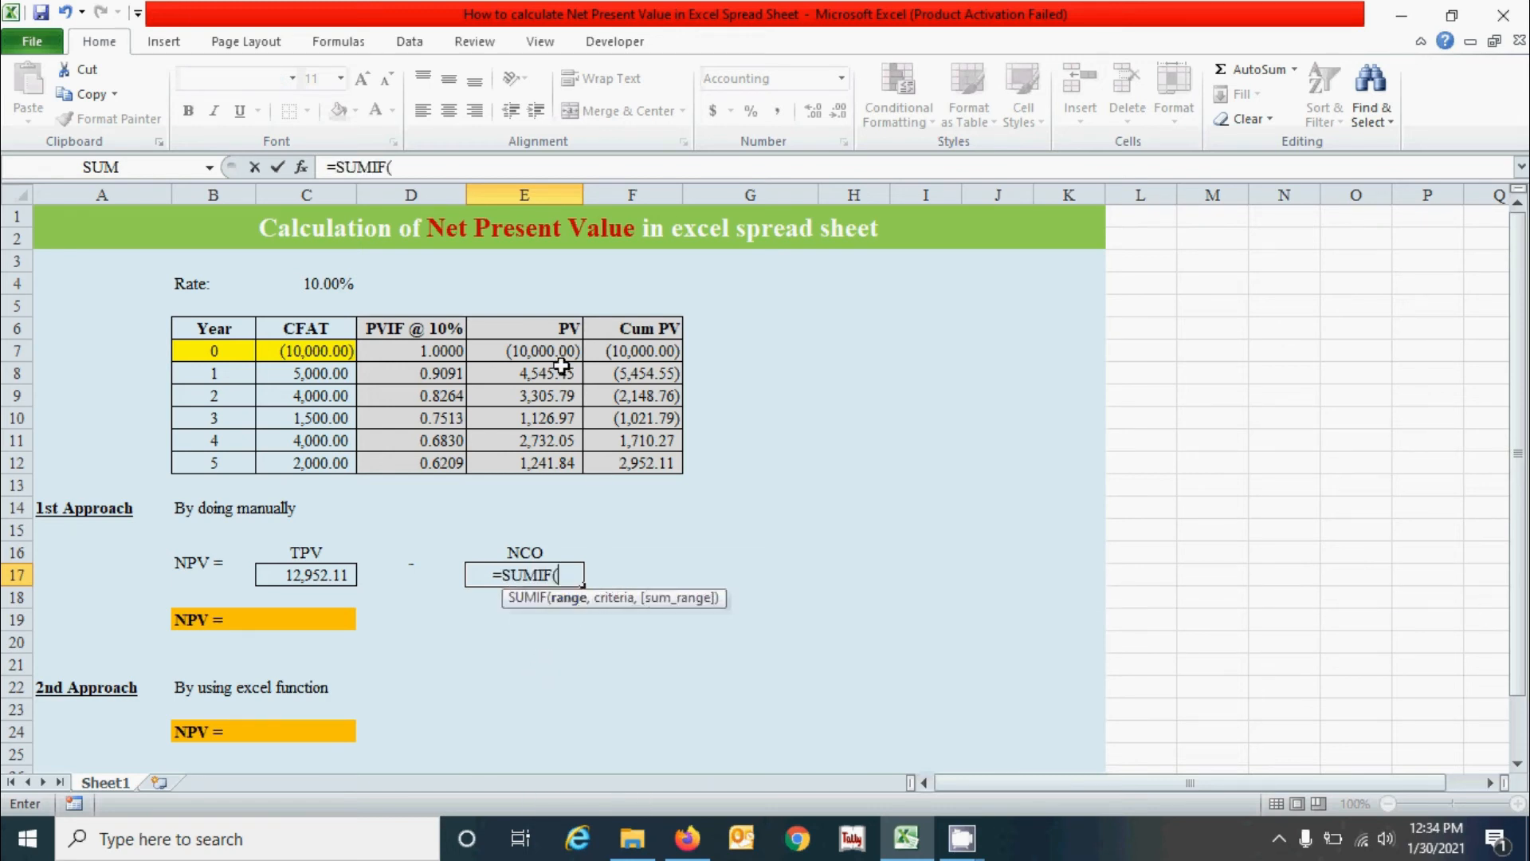
pyautogui.moveTo(559, 356); pyautogui.dragTo(564, 458)
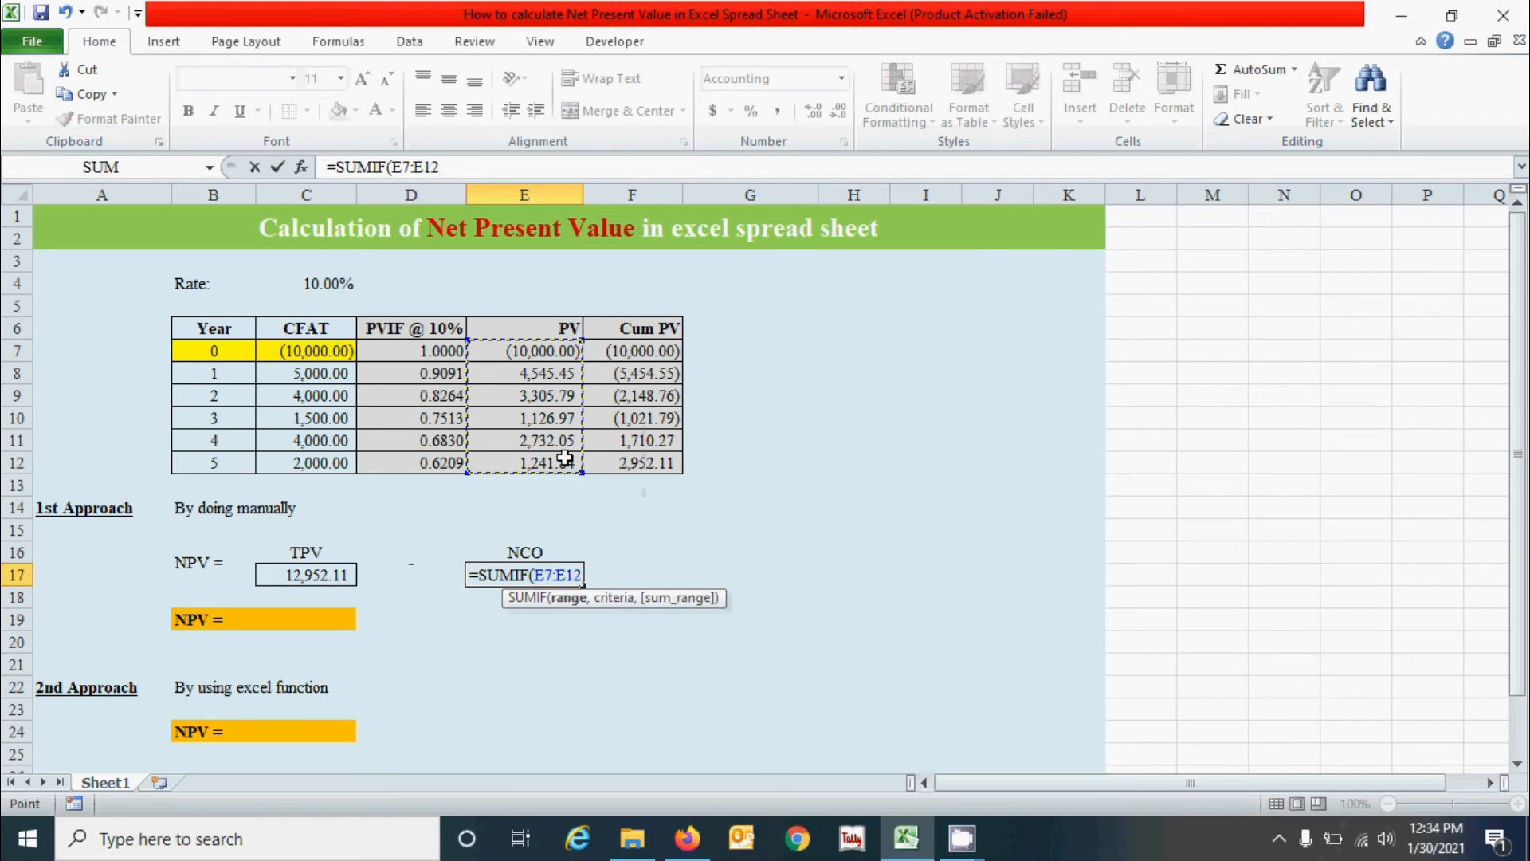
pyautogui.press('F4')
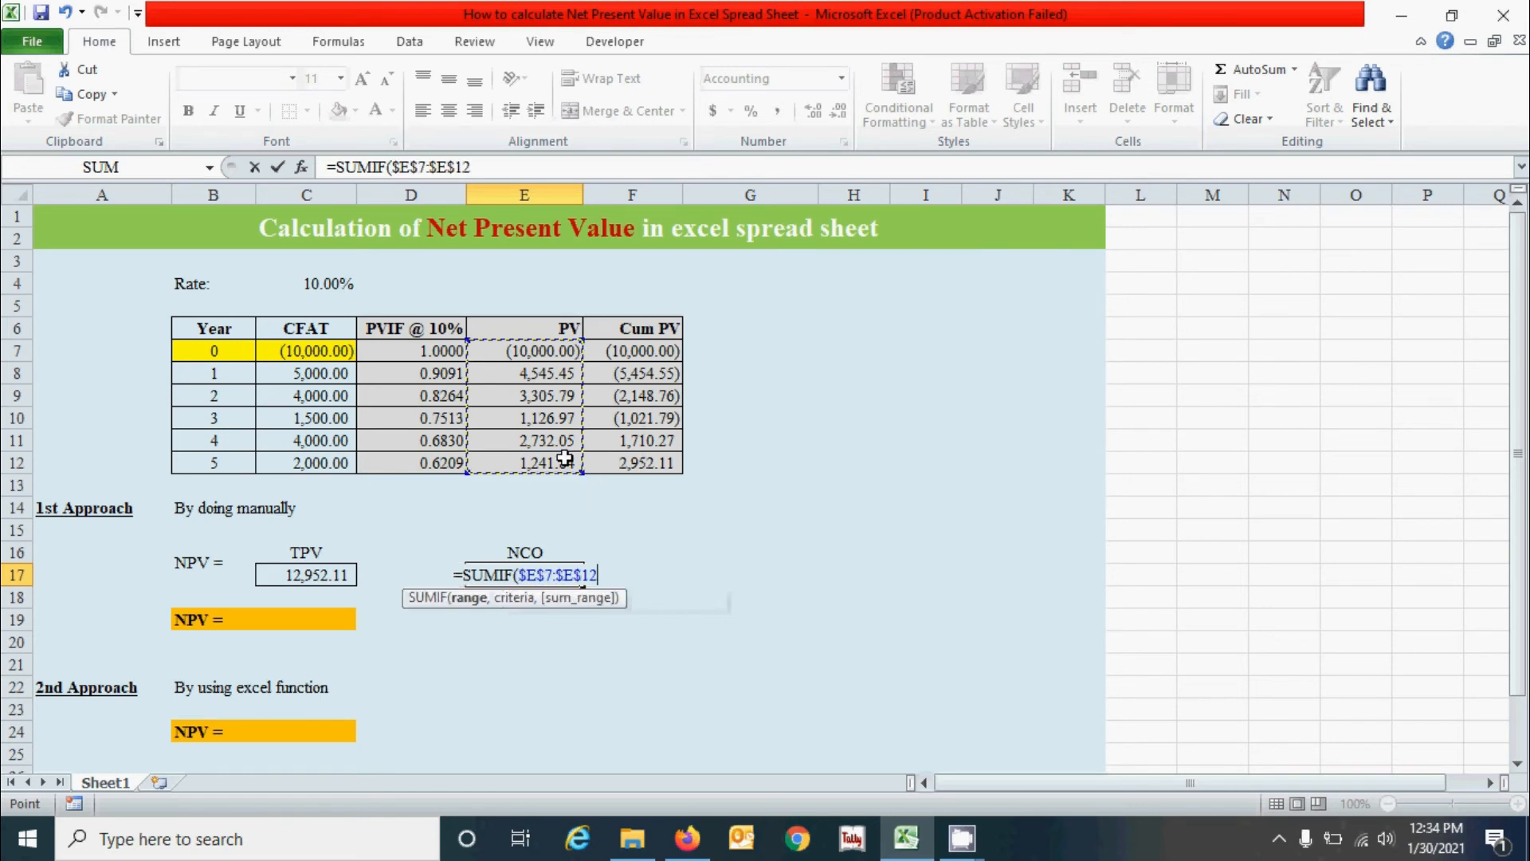
pyautogui.write(',')
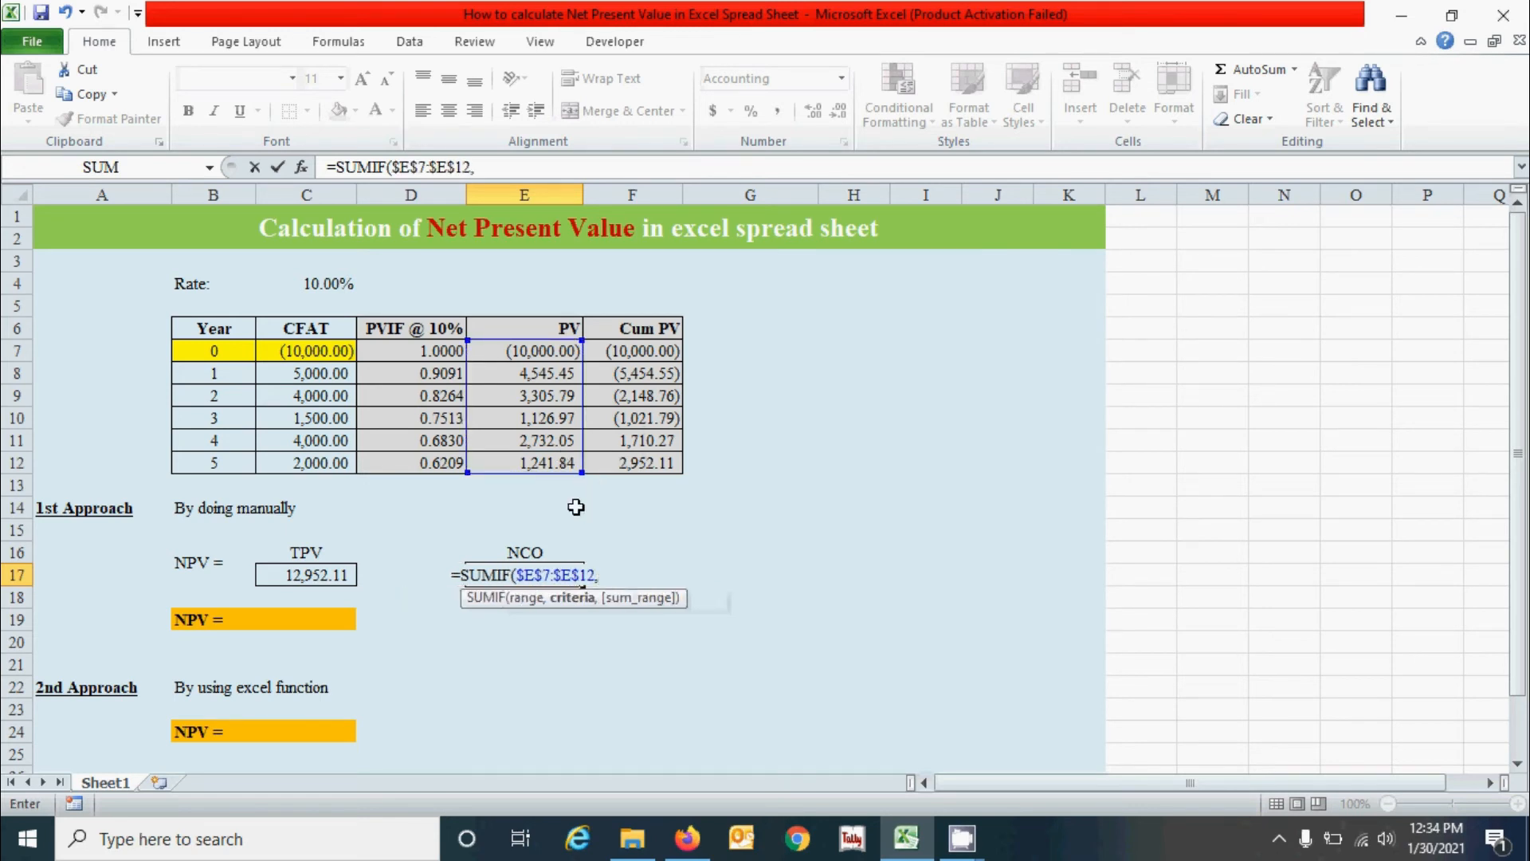
pyautogui.write('"')
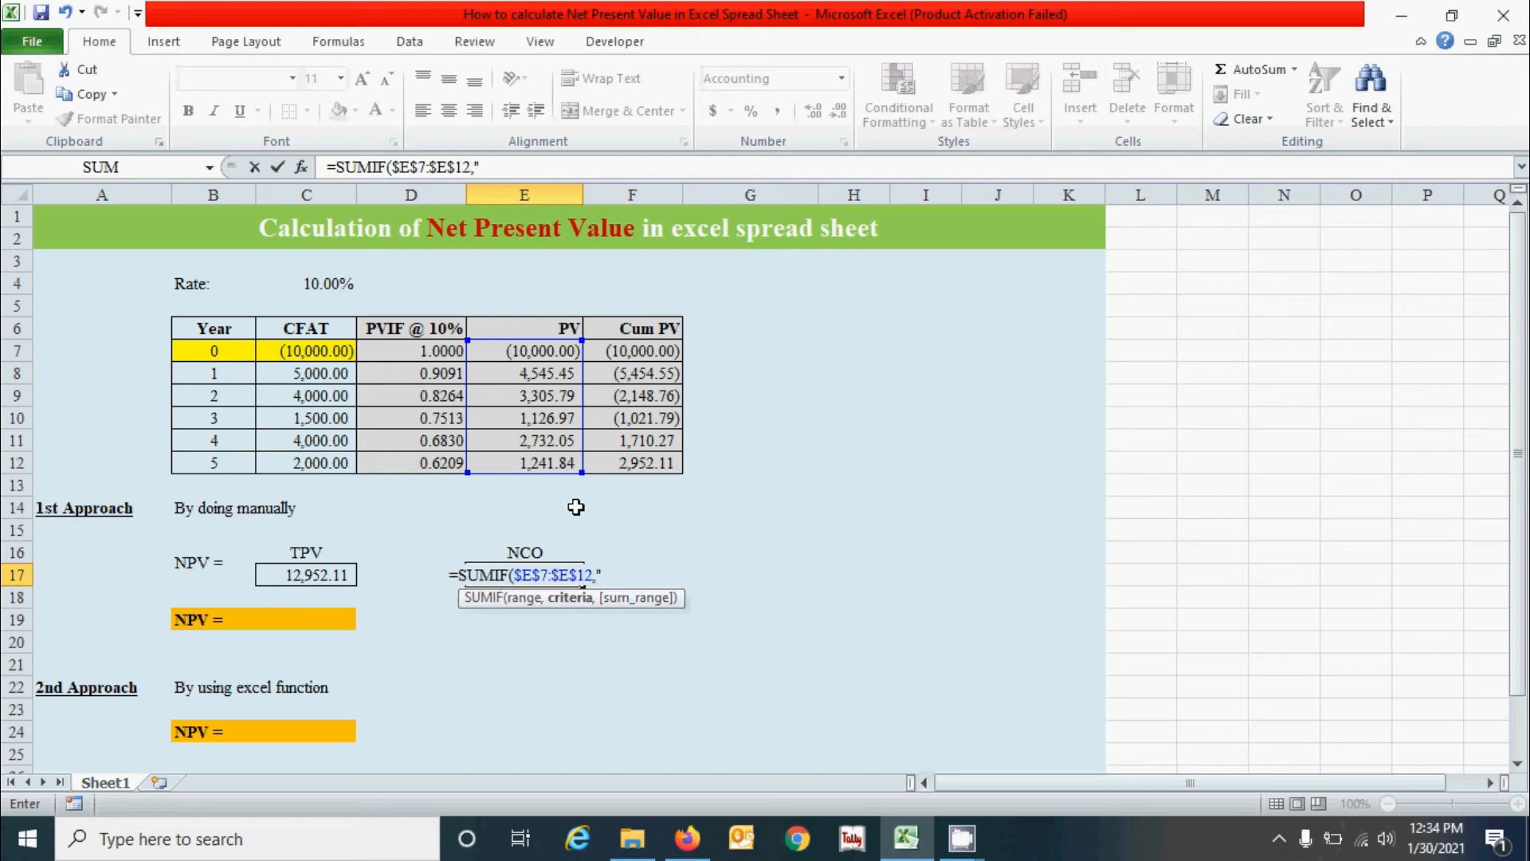
pyautogui.write('<"')
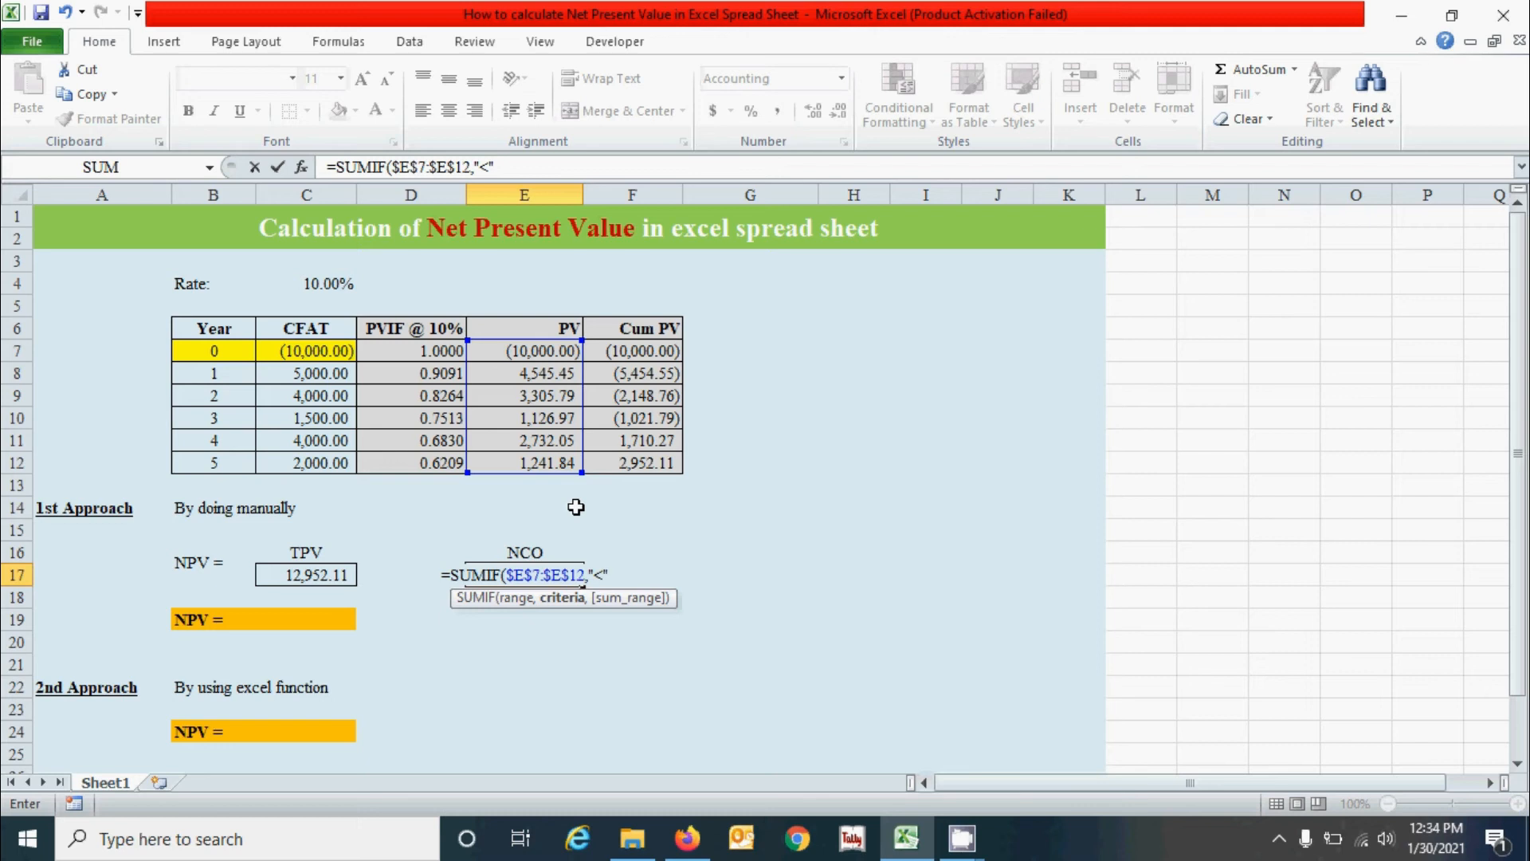
pyautogui.write('&0')
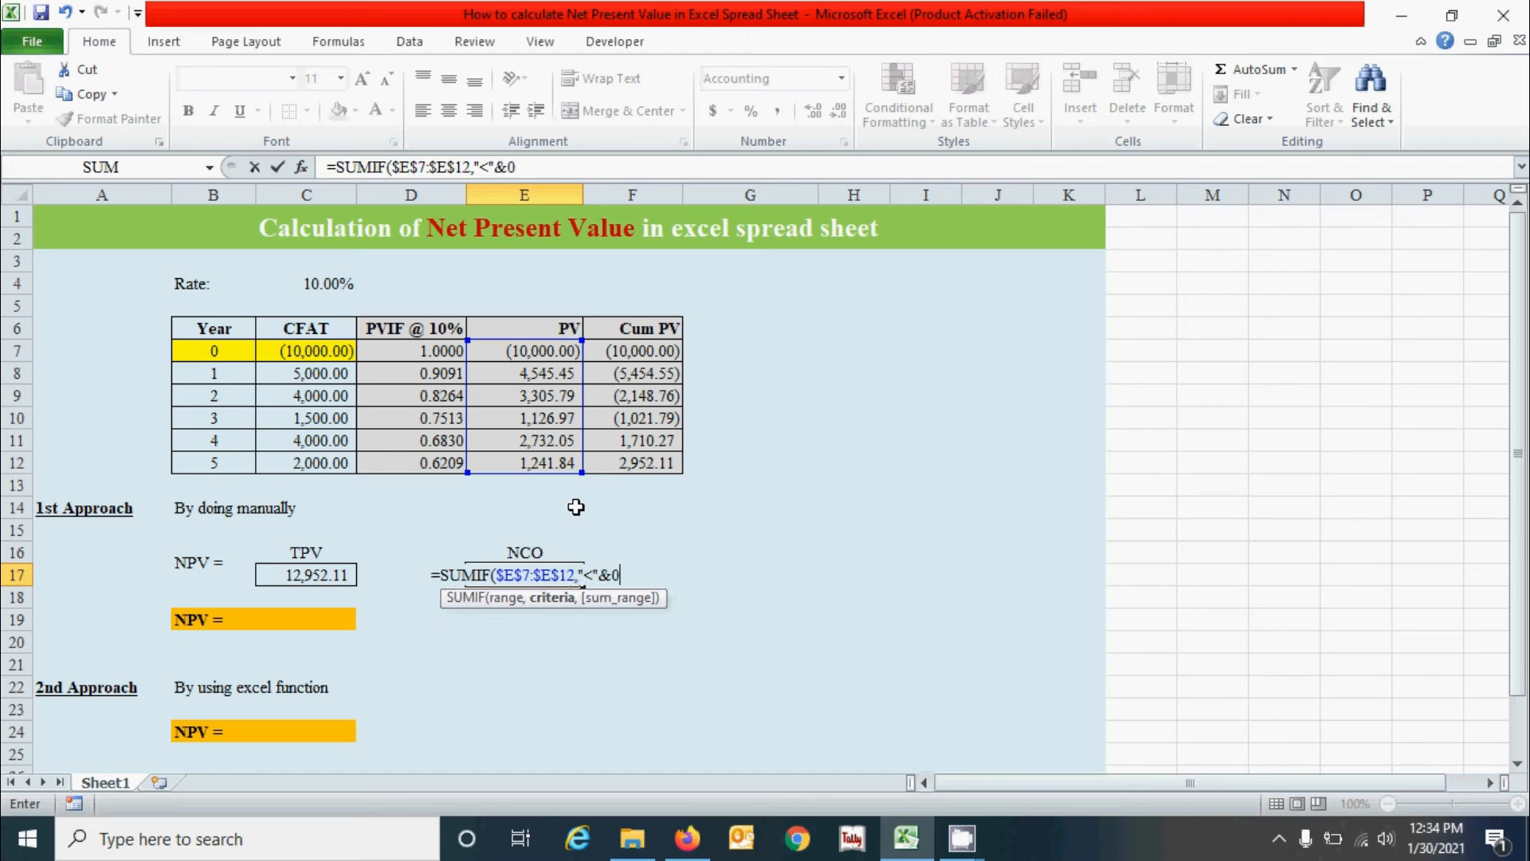
pyautogui.write(',')
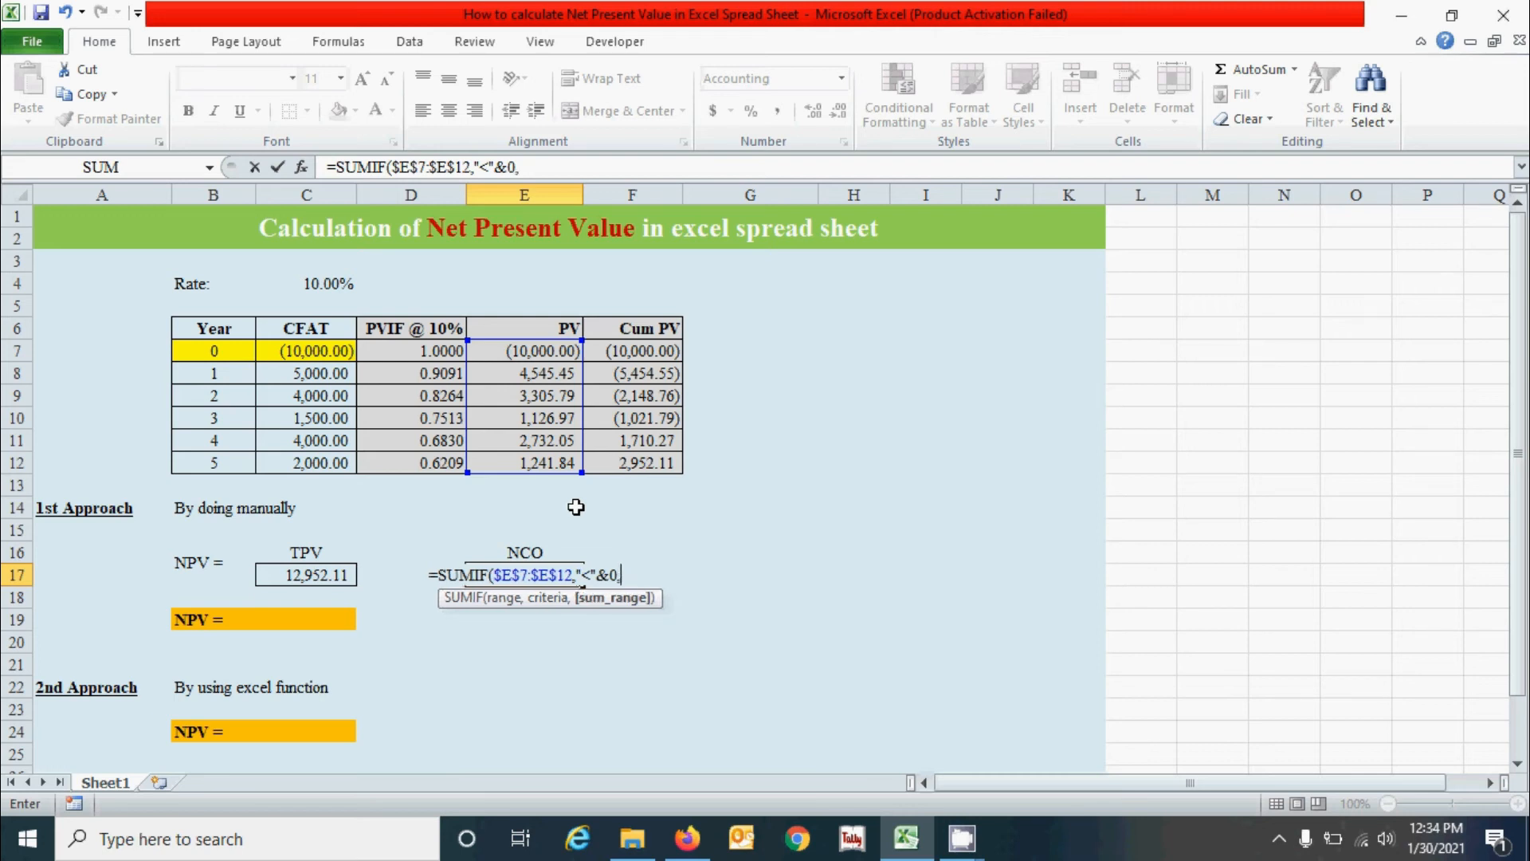
pyautogui.moveTo(547, 349); pyautogui.dragTo(549, 457)
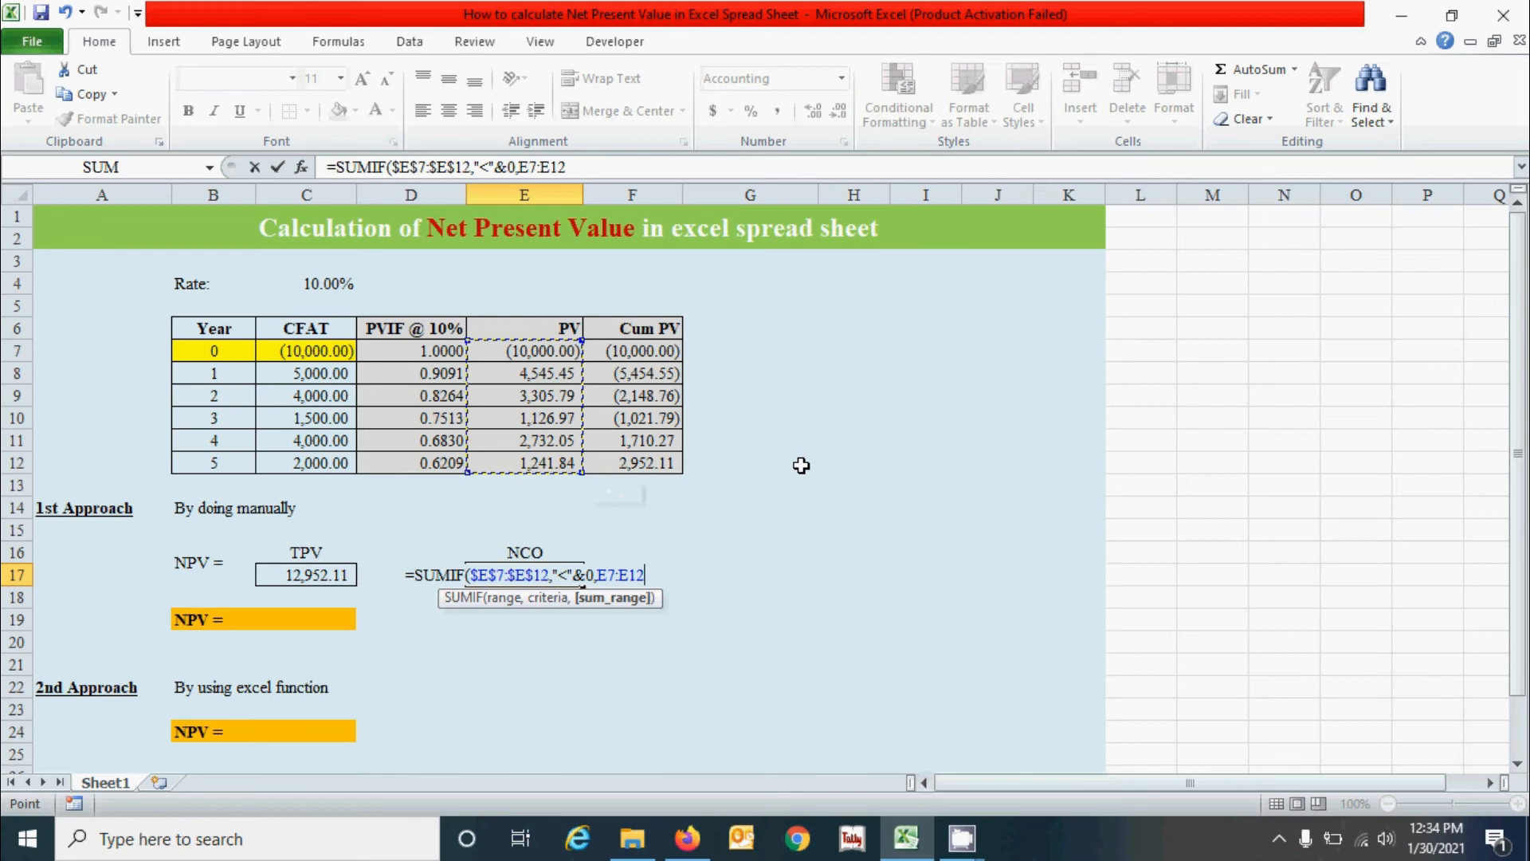
pyautogui.press('F4')
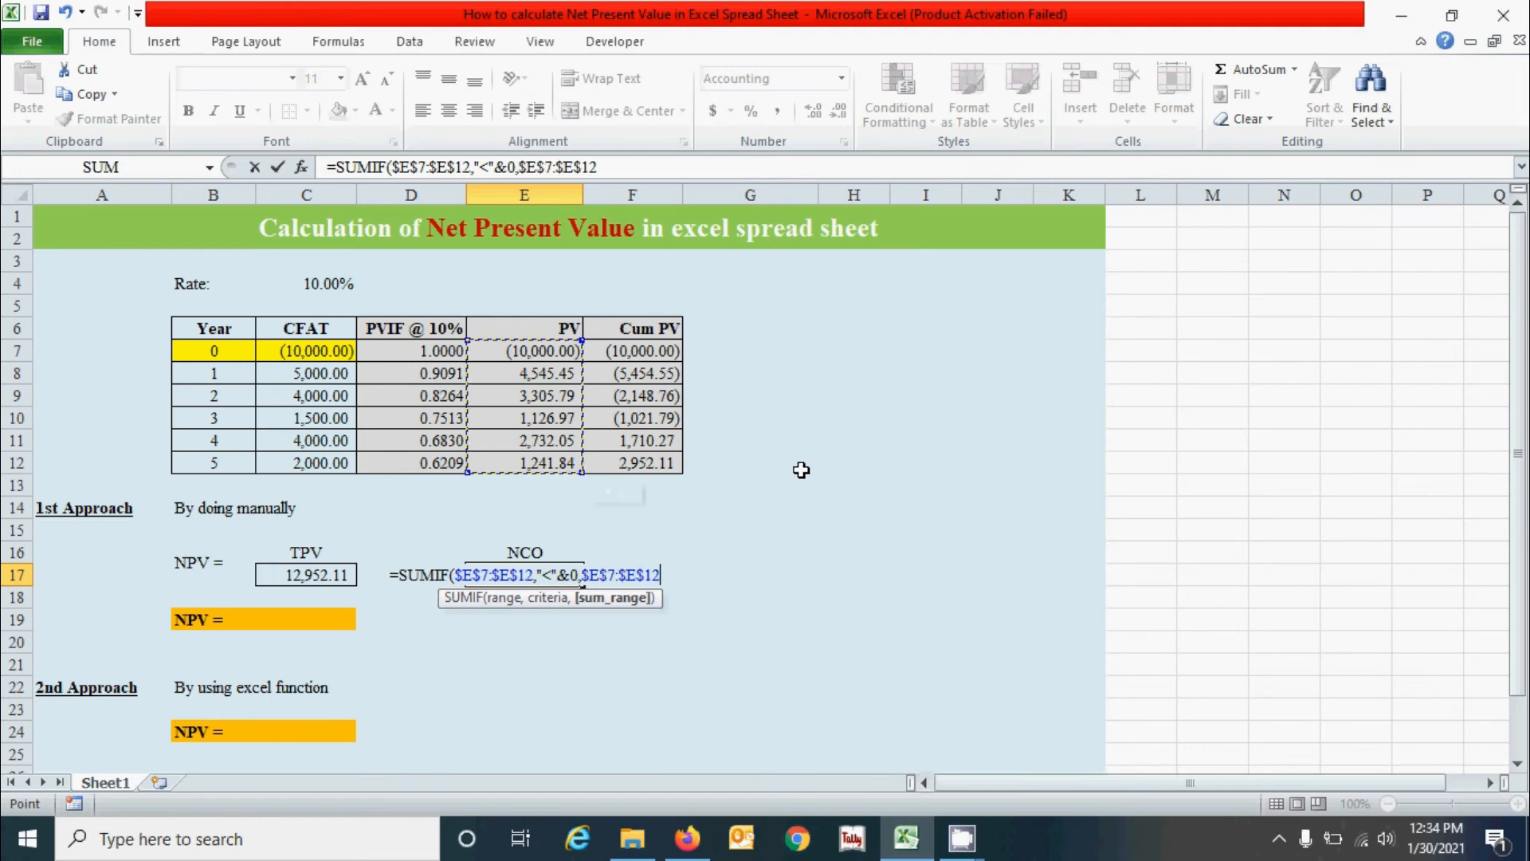
pyautogui.write(')')
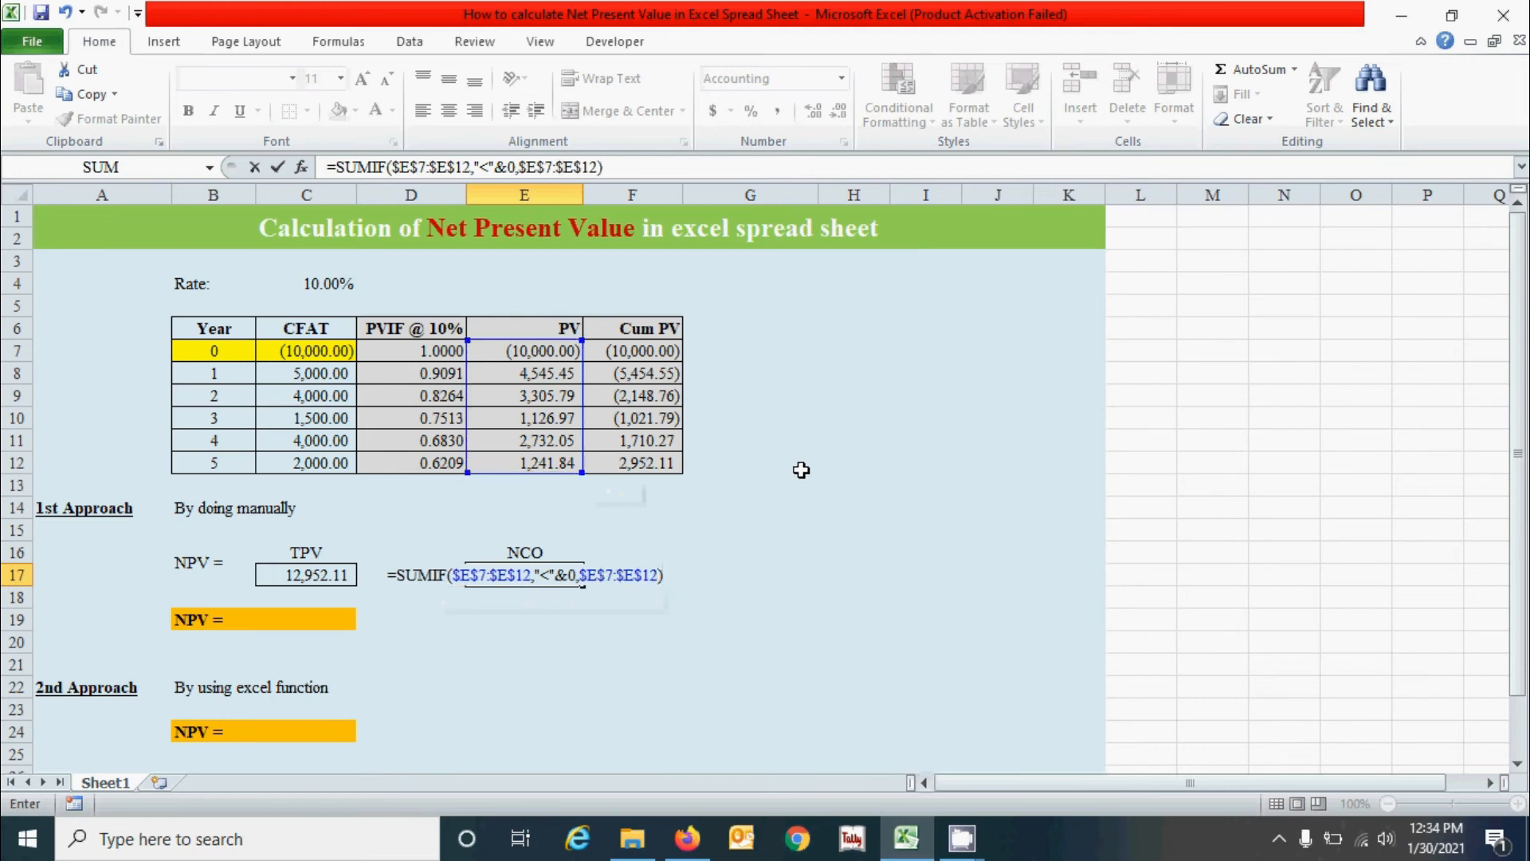
pyautogui.click(610, 624)
pyautogui.press('Up')
pyautogui.press('Up')
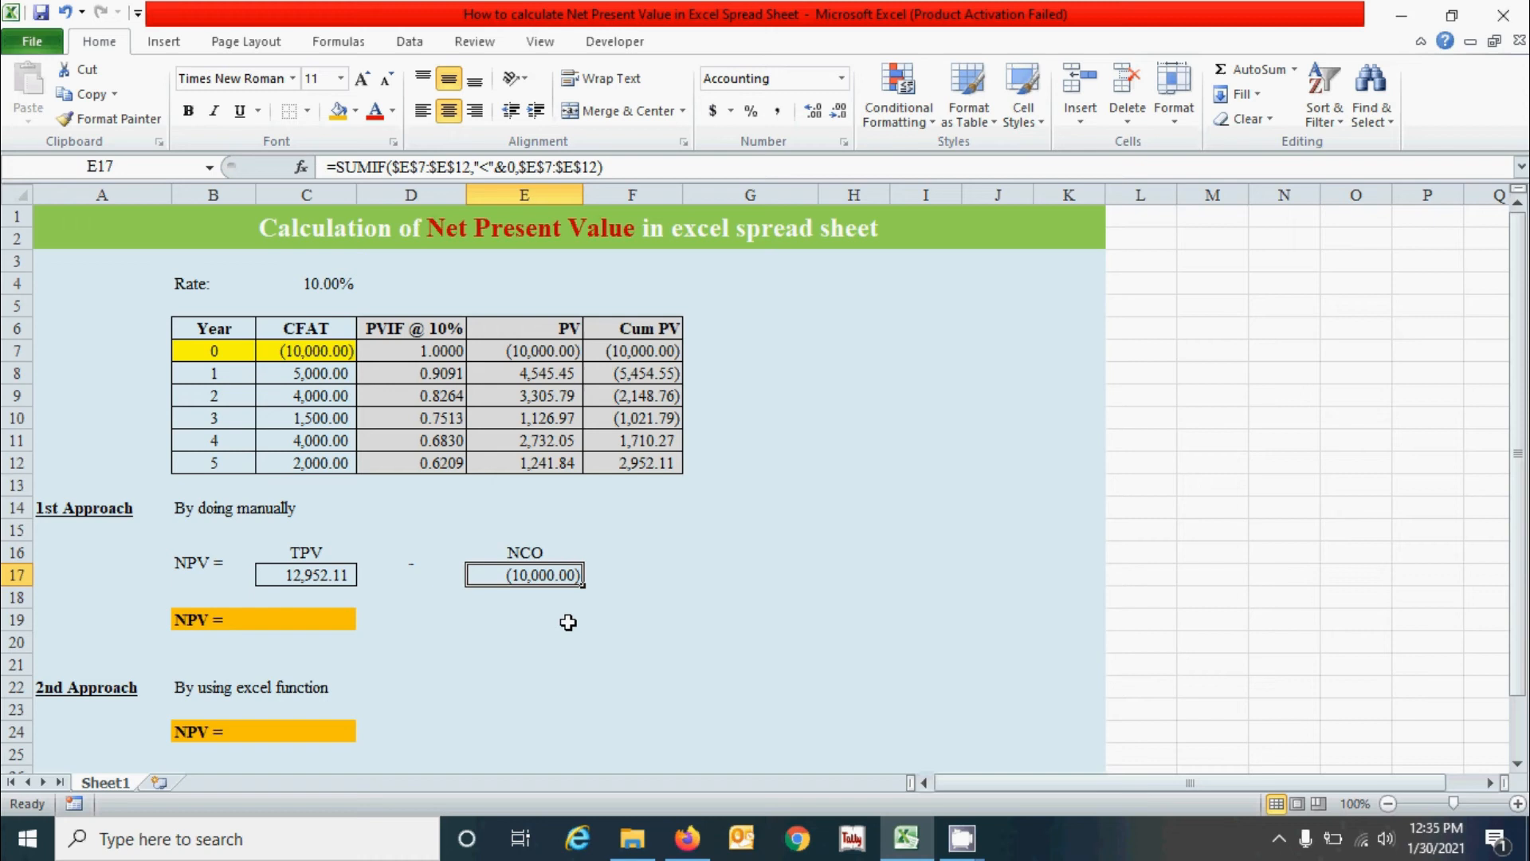
pyautogui.click(551, 352)
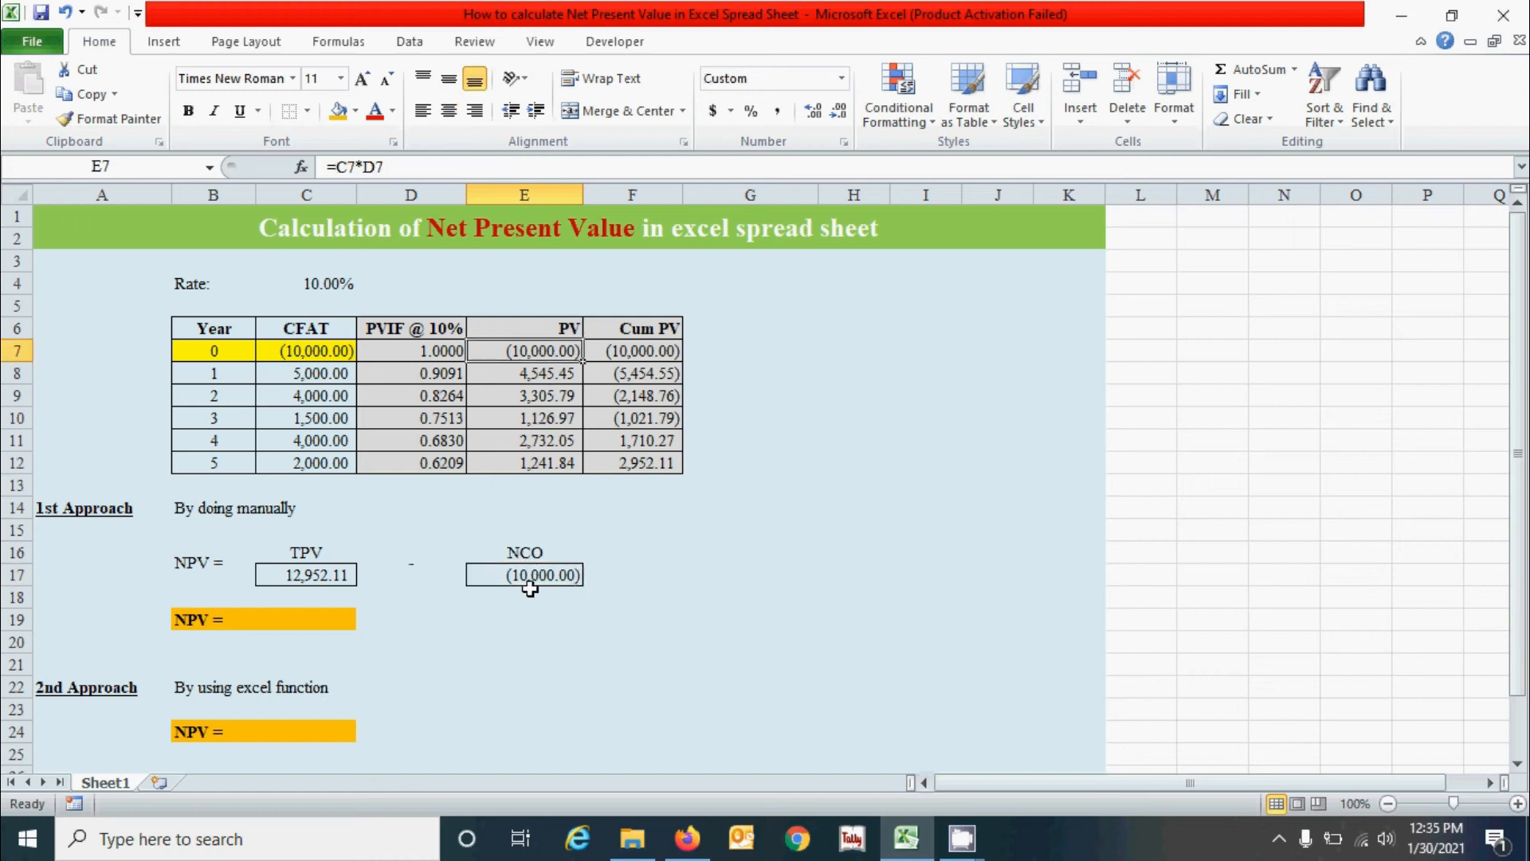
pyautogui.click(522, 619)
# - Calculate the manual NPV in C19 by combining TPV and the negative NCO with =SUM(C17,E17)
pyautogui.click(267, 619)
pyautogui.write('=')
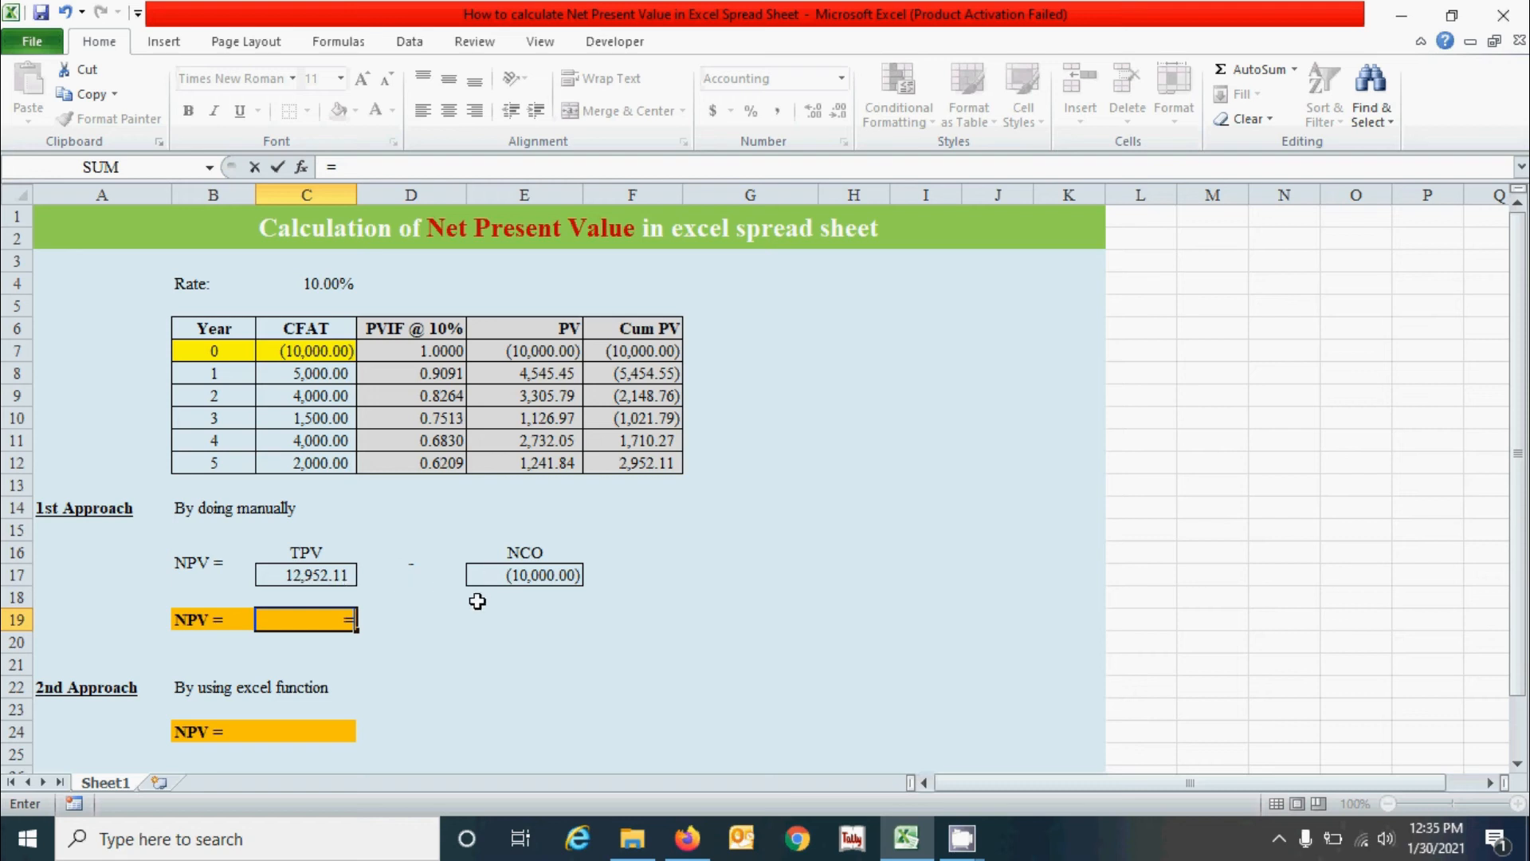
pyautogui.write('sum')
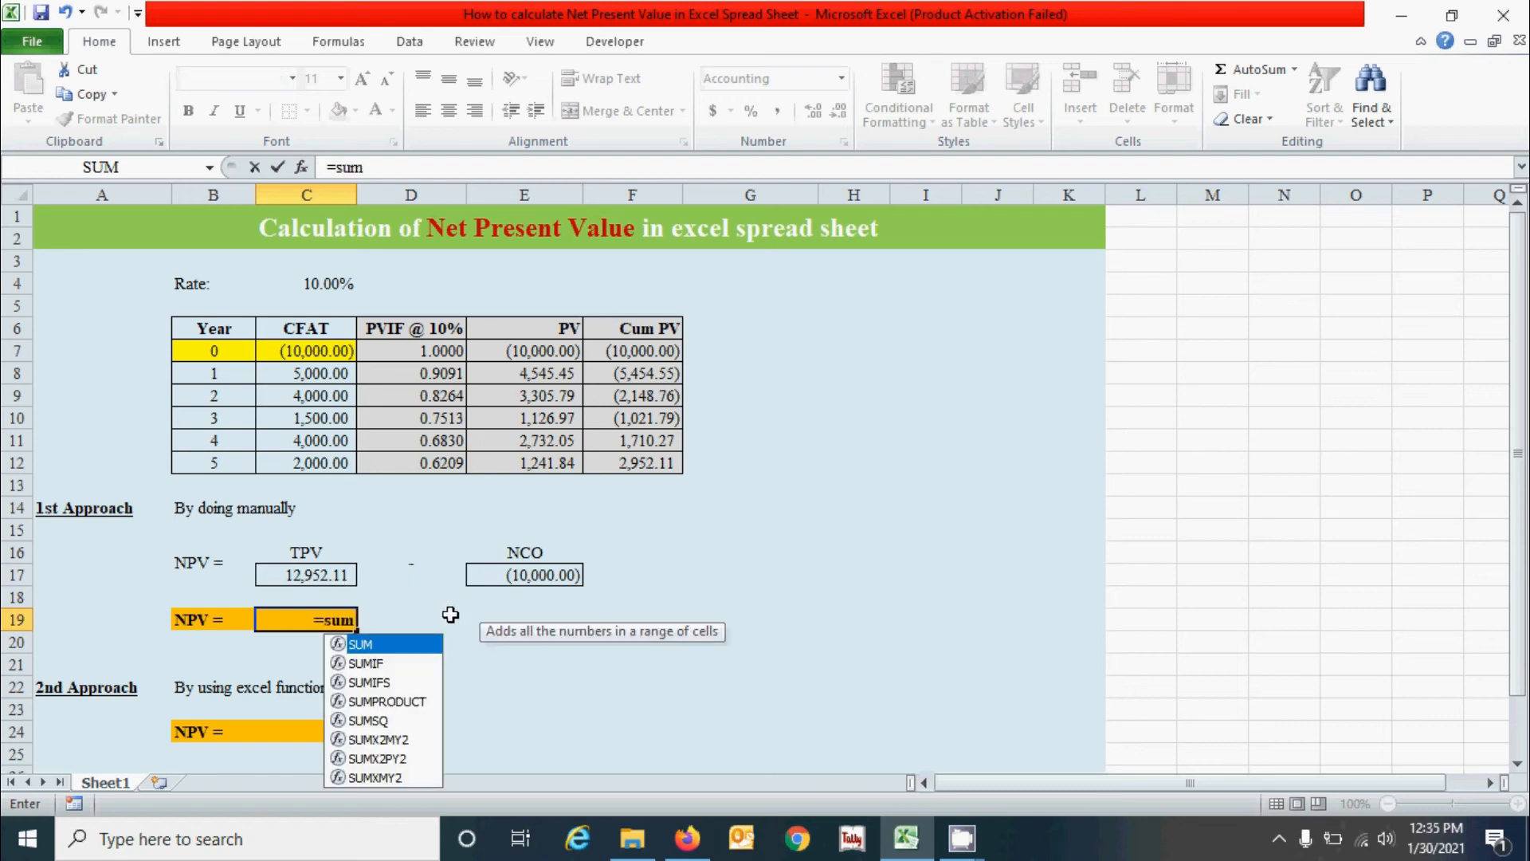
pyautogui.press('Tab')
pyautogui.click(322, 575)
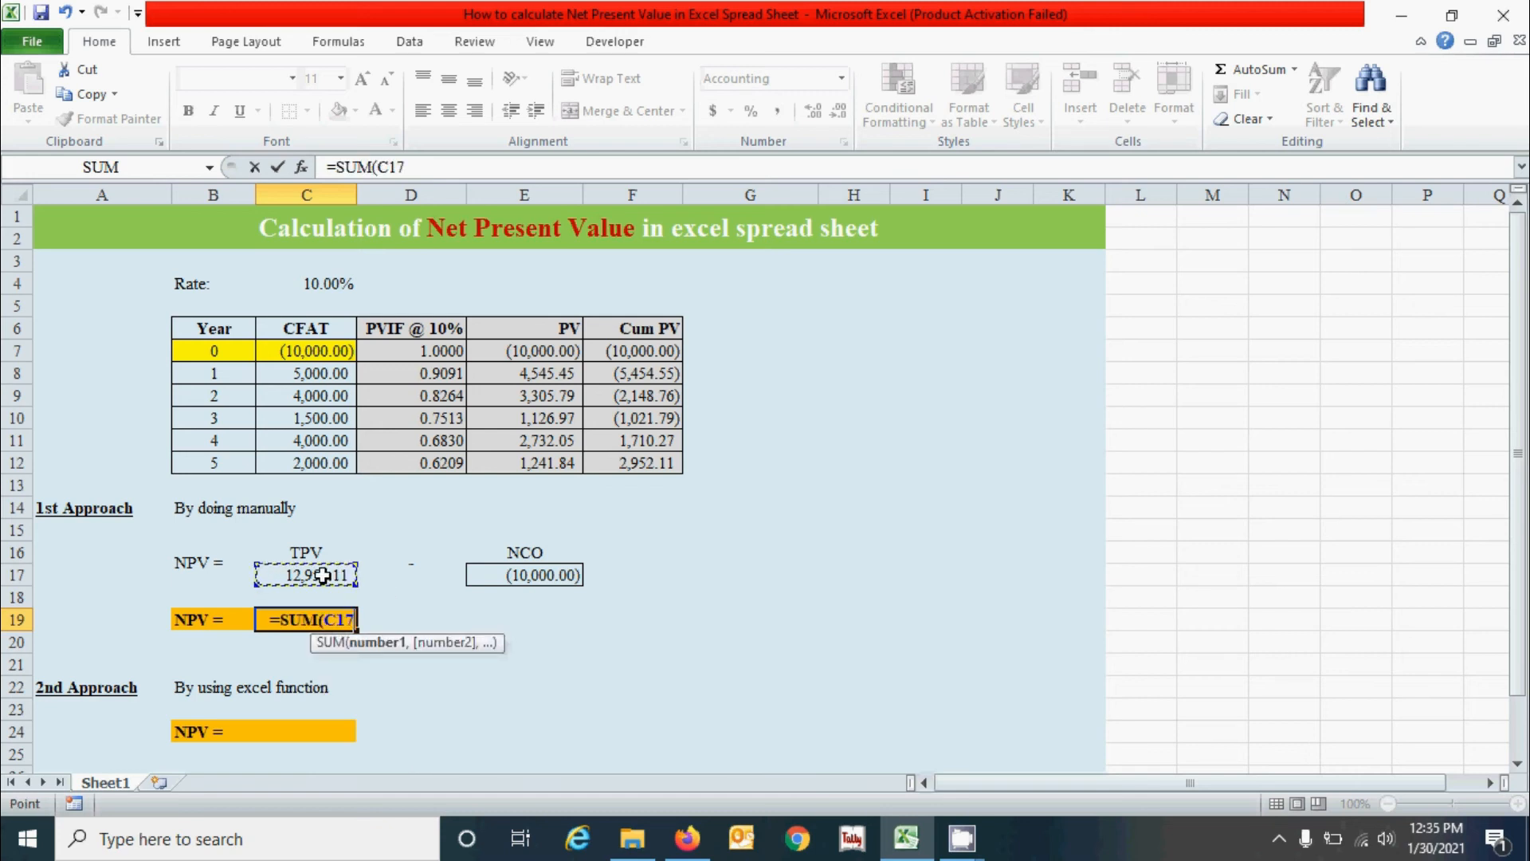
pyautogui.write(',')
pyautogui.click(540, 575)
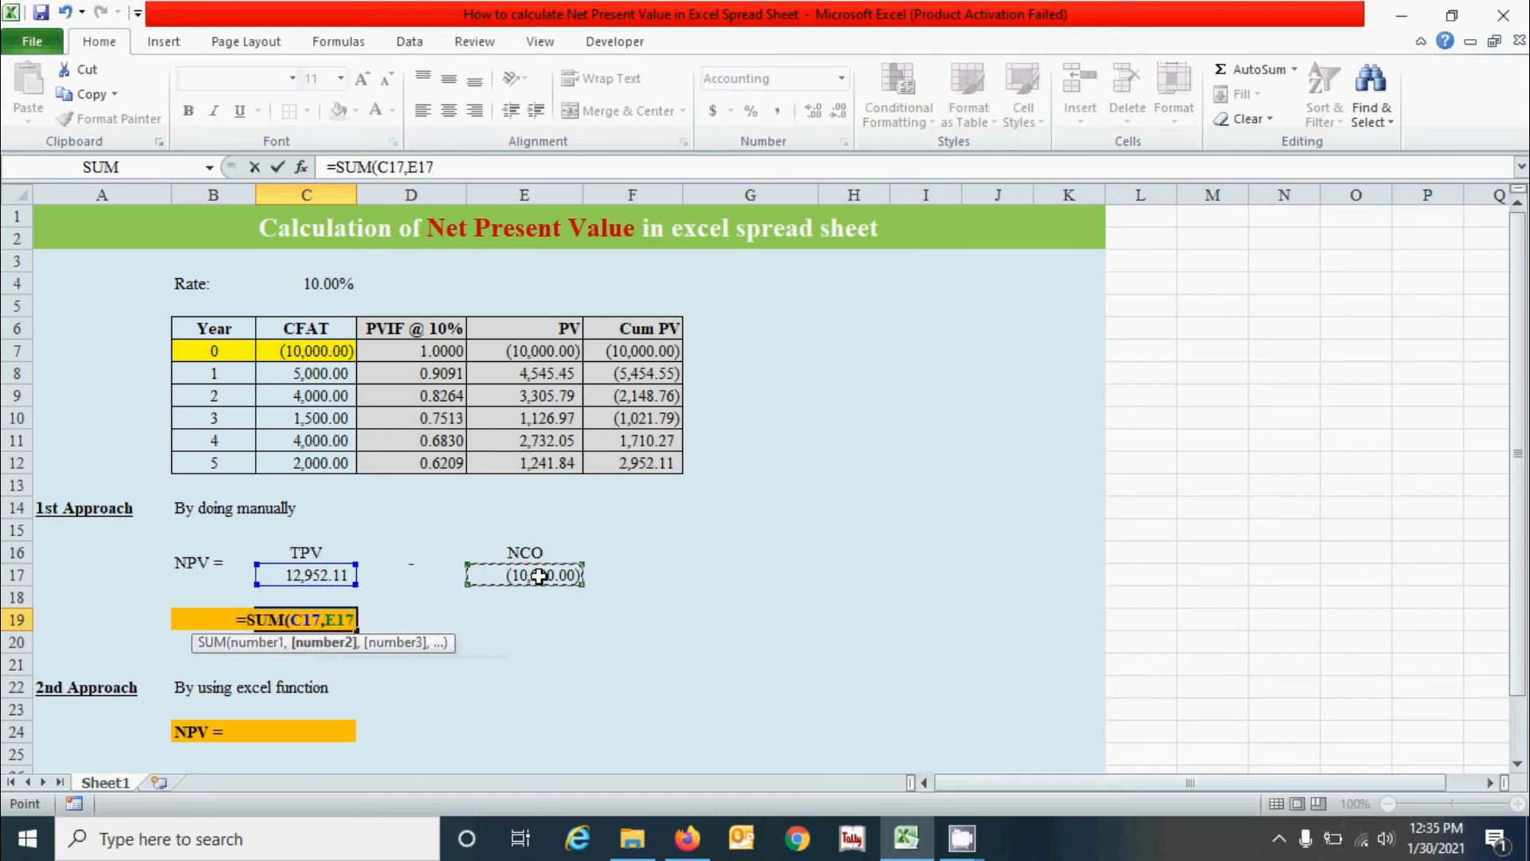
pyautogui.write(')')
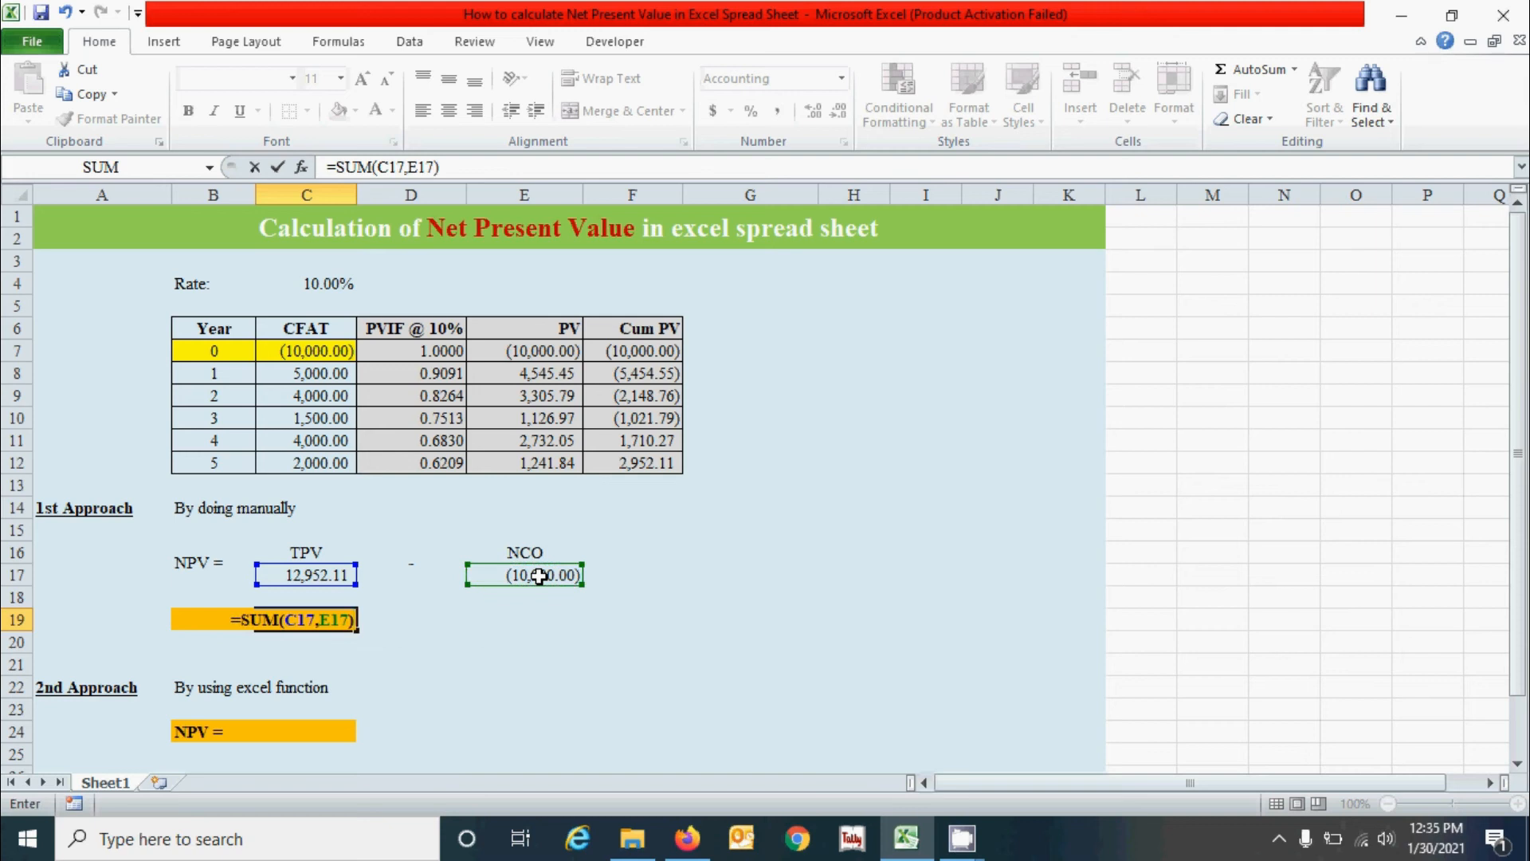
pyautogui.press('Return')
# - Review the manual NPV result and its formula in C19
pyautogui.click(526, 648)
pyautogui.click(323, 621)
pyautogui.click(494, 675)
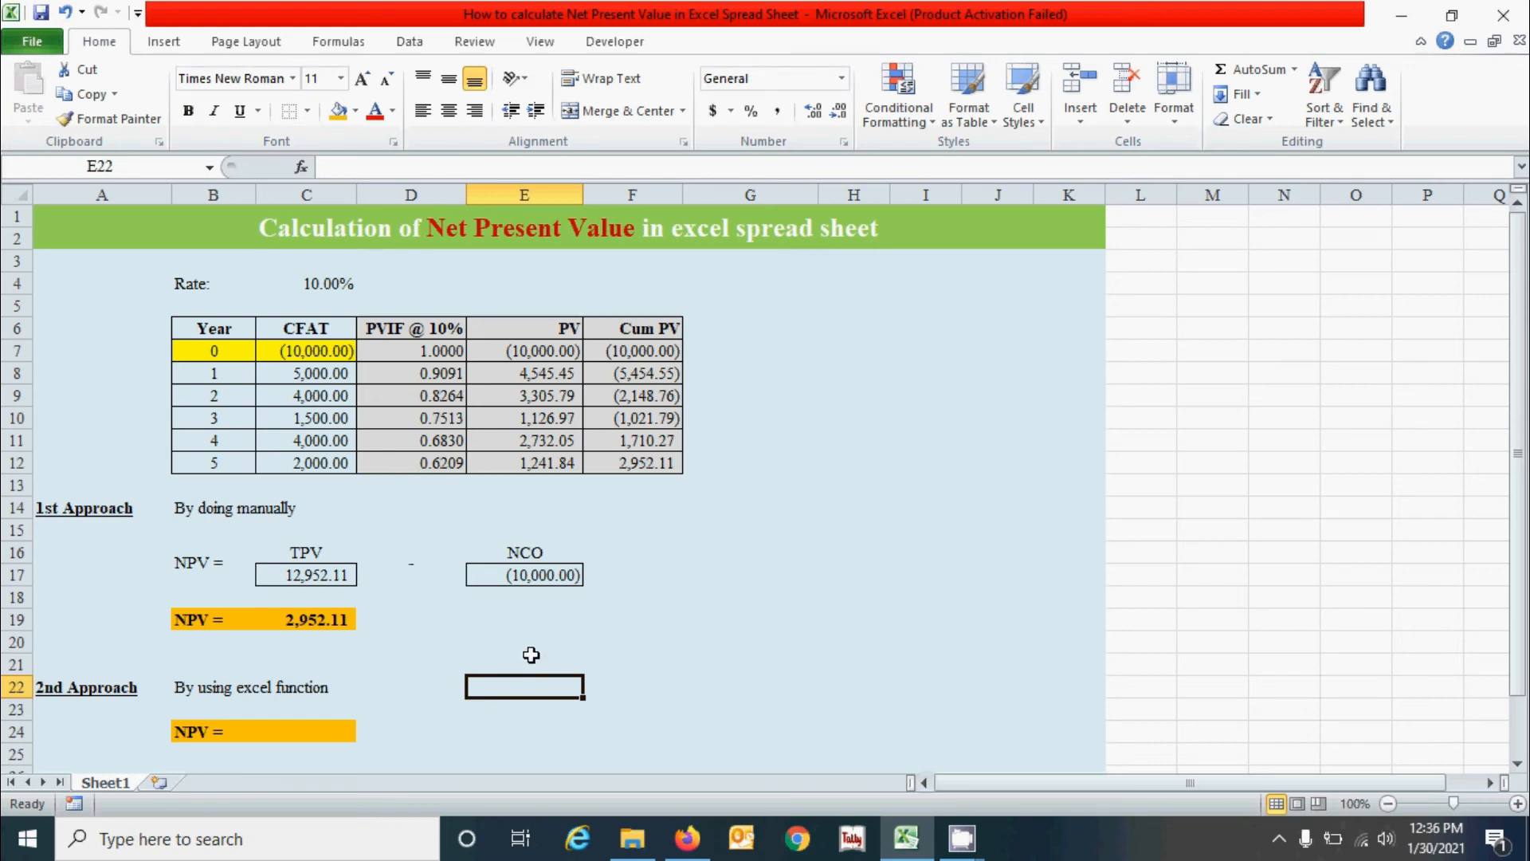
pyautogui.click(327, 620)
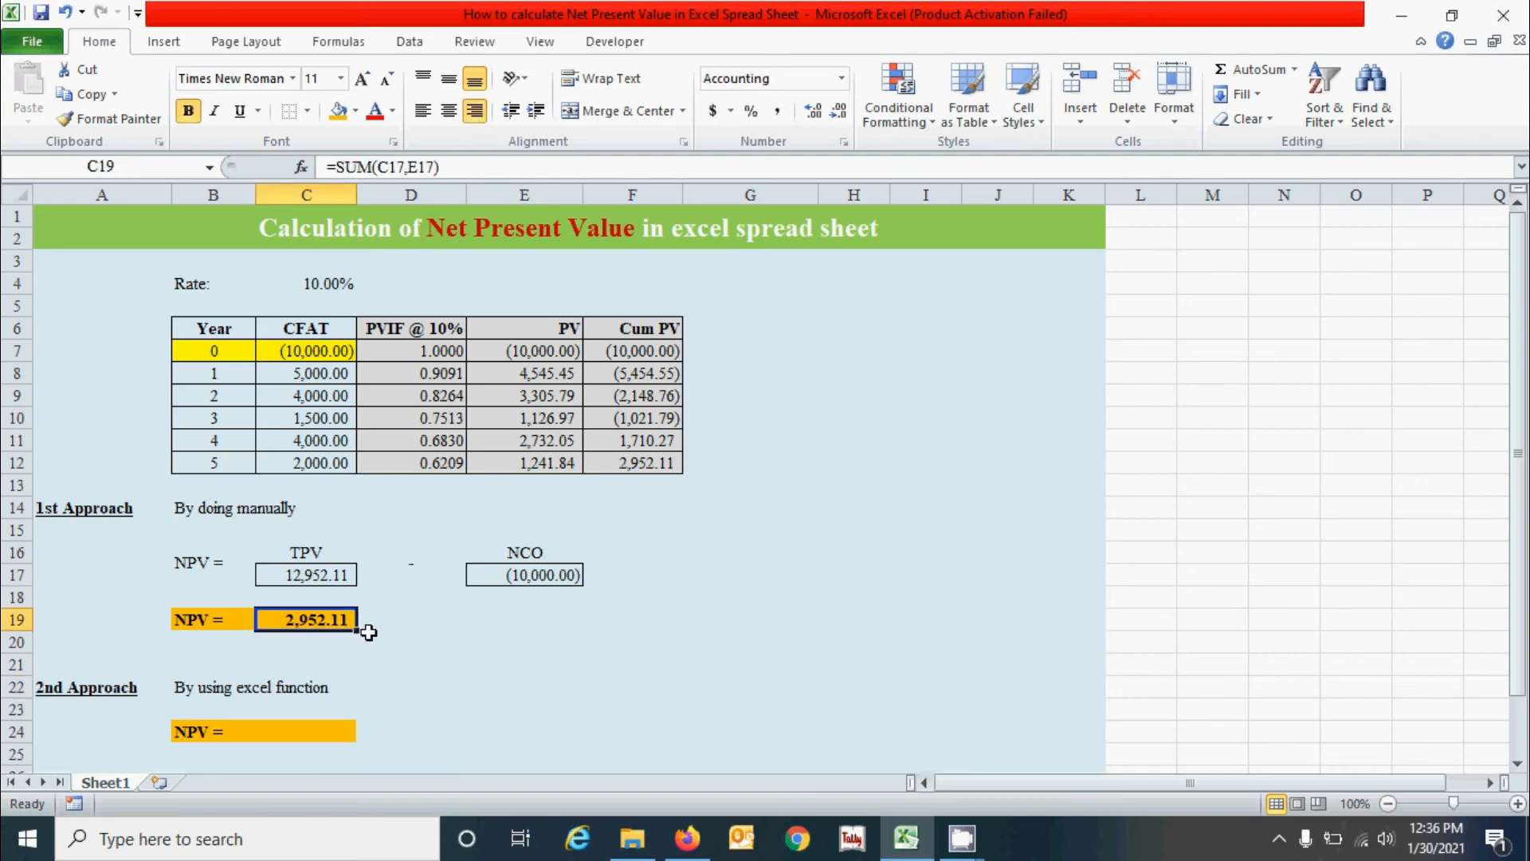
pyautogui.click(393, 619)
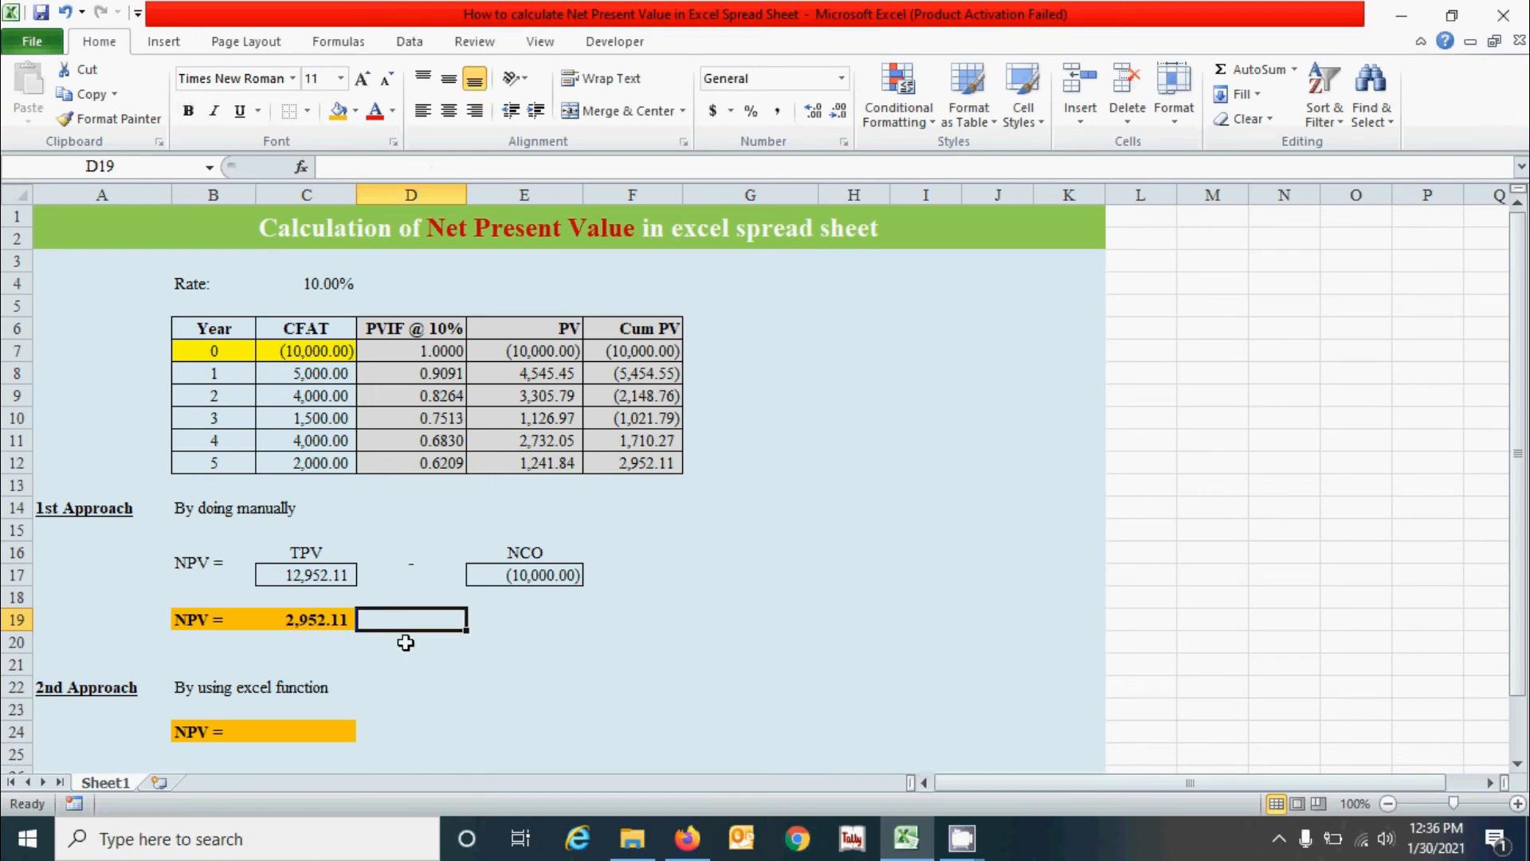
pyautogui.click(300, 634)
pyautogui.click(301, 625)
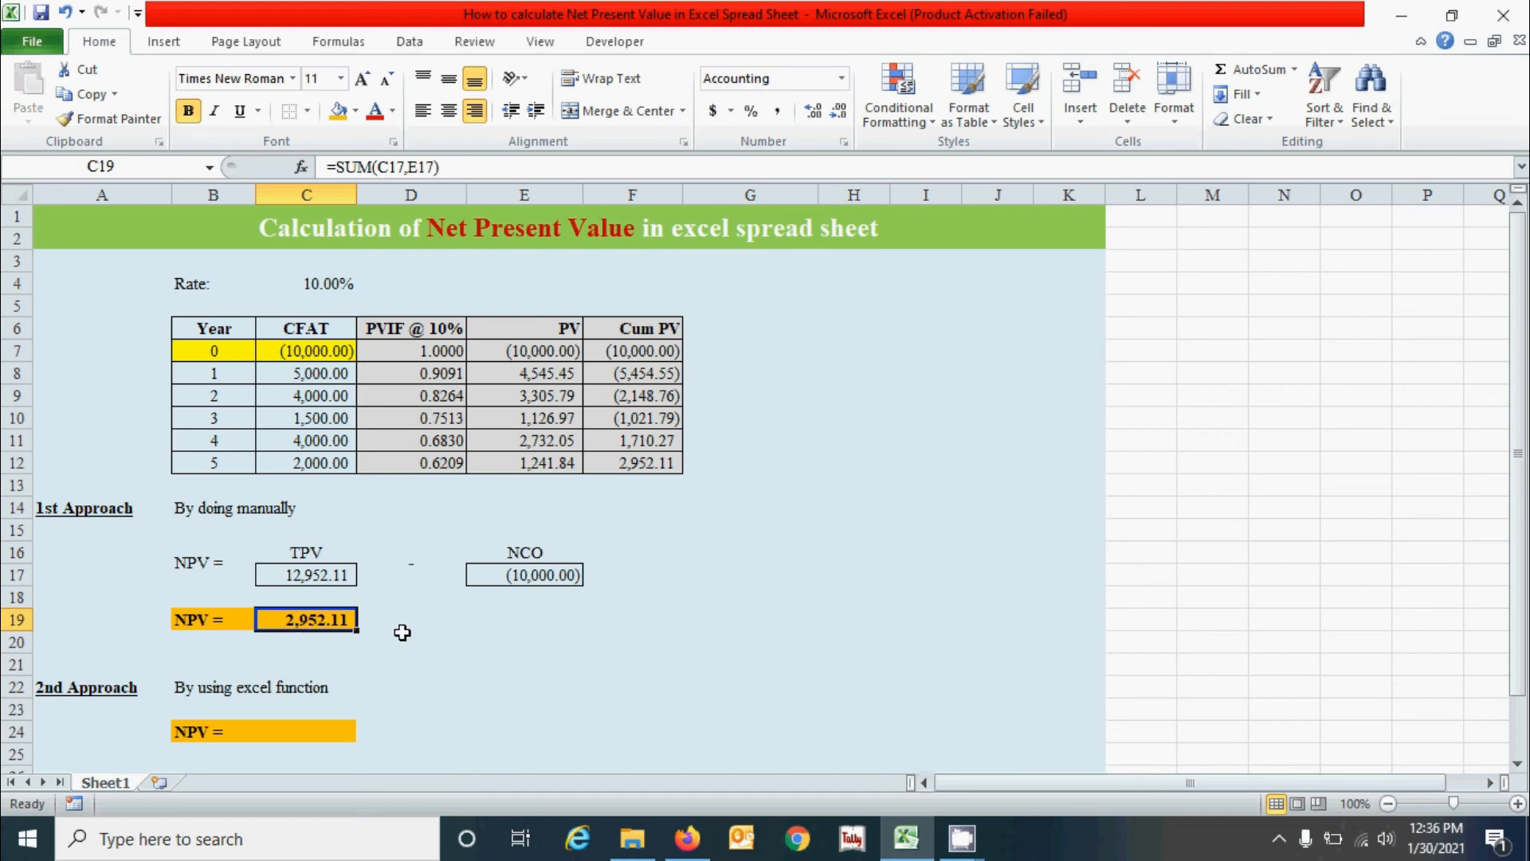
# - Calculate the function-based NPV in C24 from the rate, the year 1 to 5 cash flows and the initial outlay with =NPV($C$4,$C$8:$C$12)+C7
pyautogui.click(270, 733)
pyautogui.write('=')
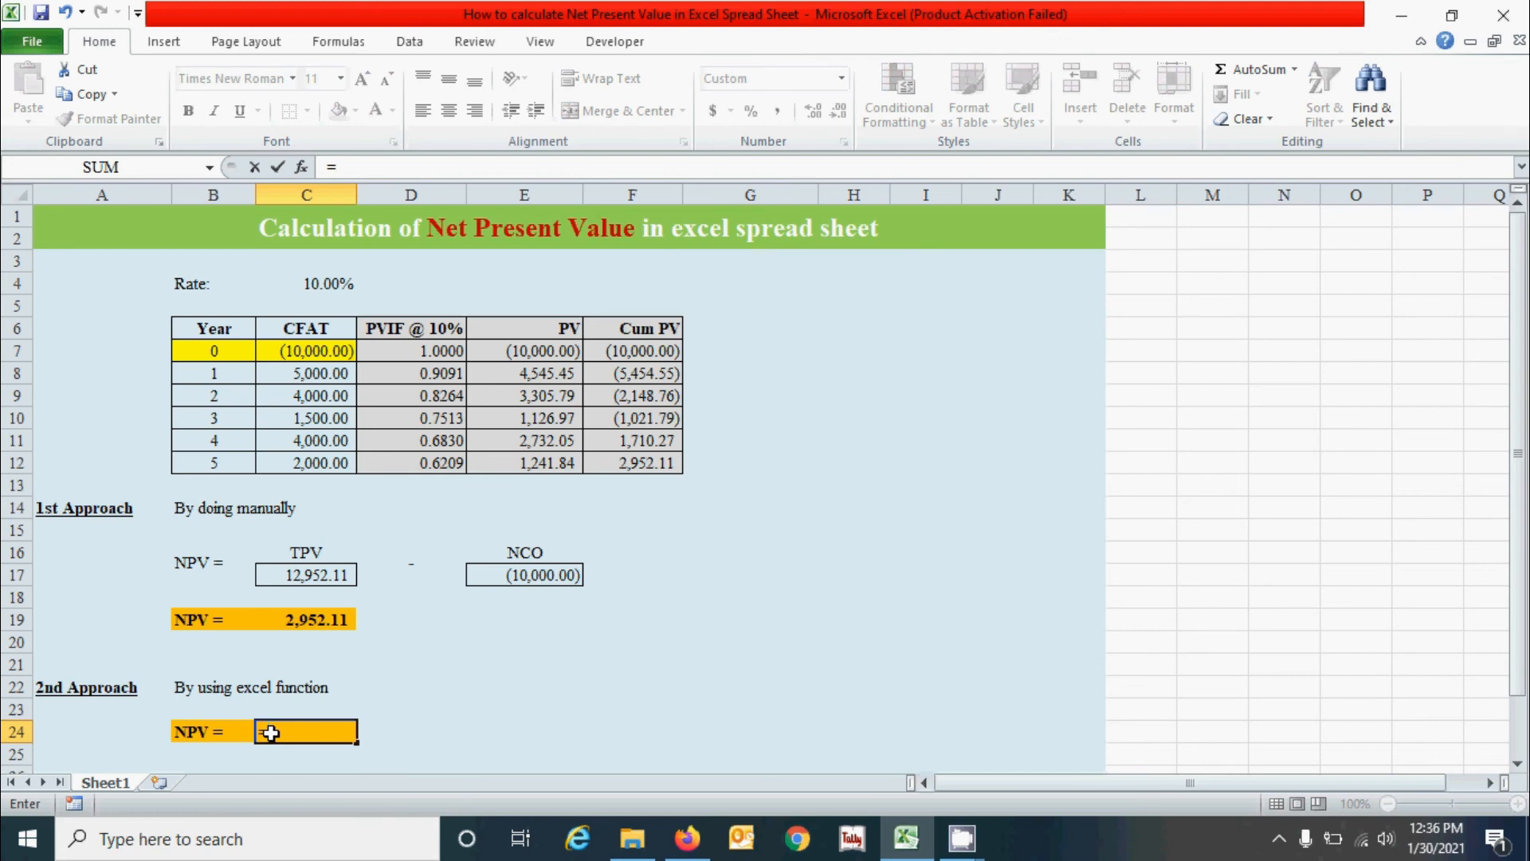
pyautogui.write('npv')
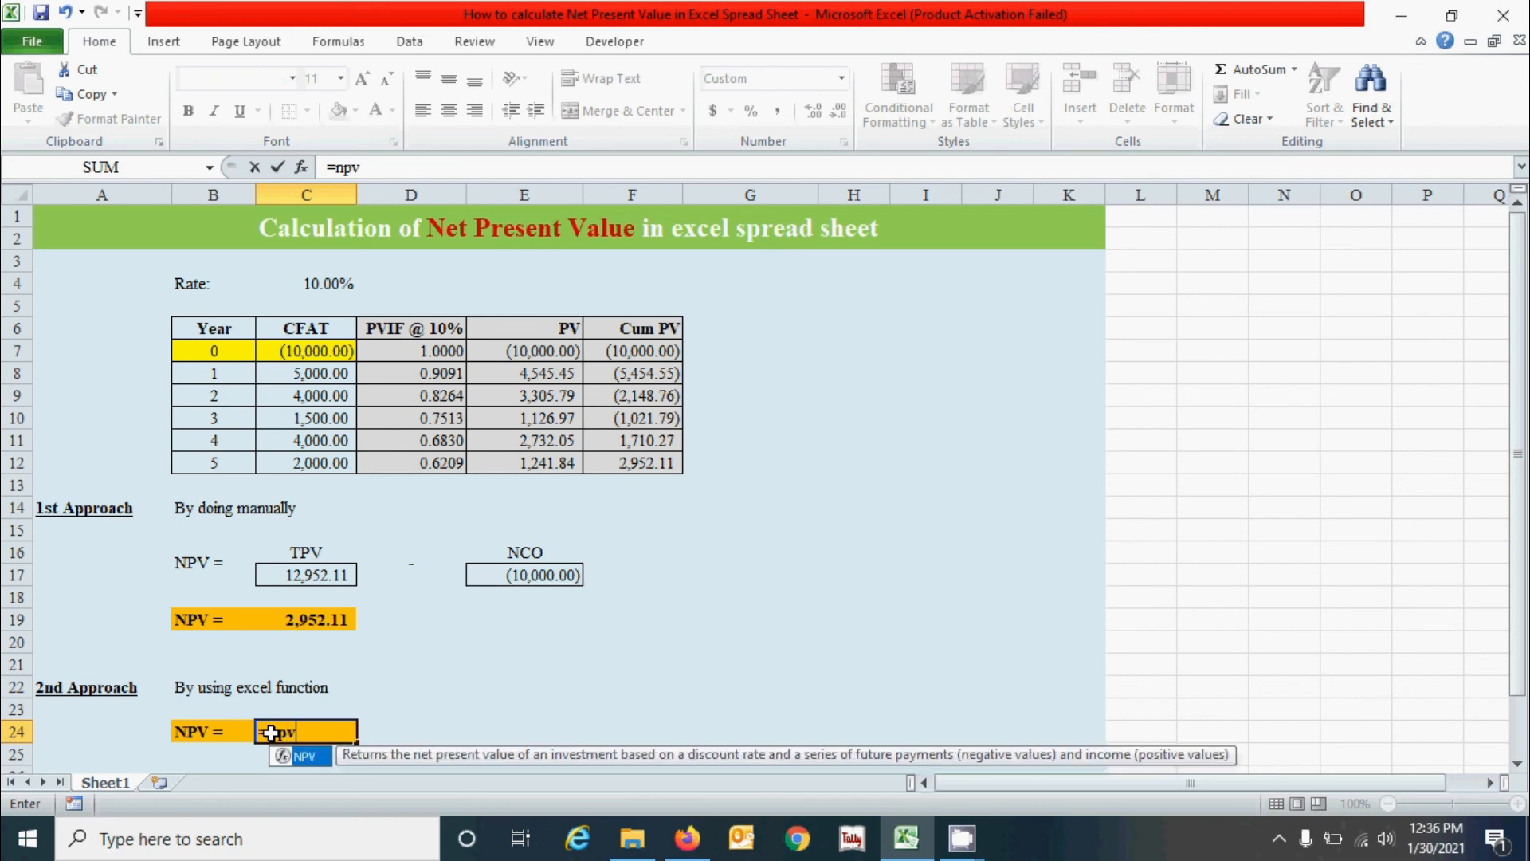
pyautogui.press('Tab')
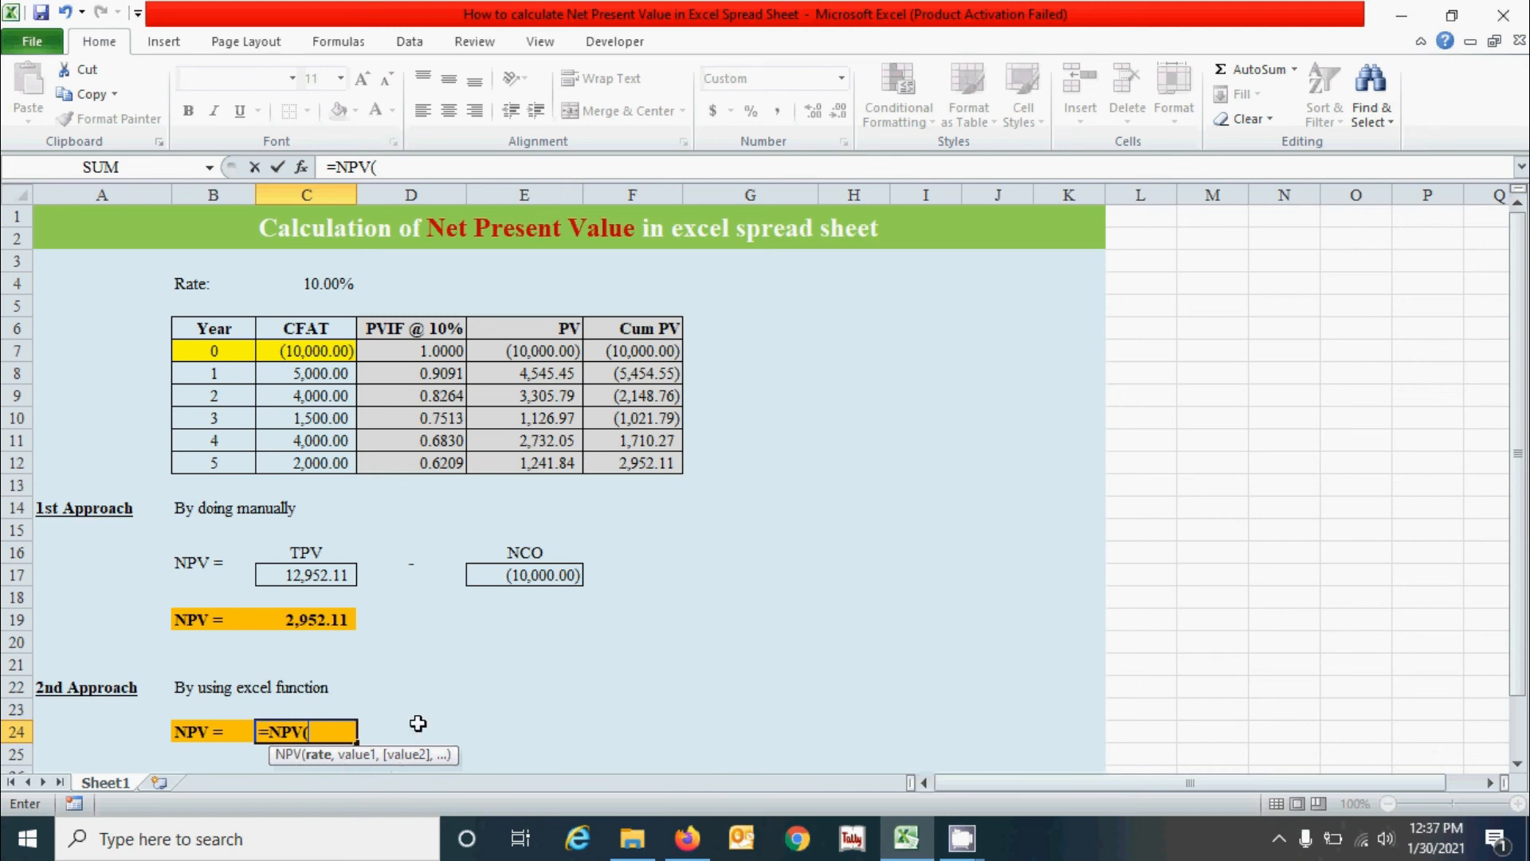
pyautogui.click(321, 284)
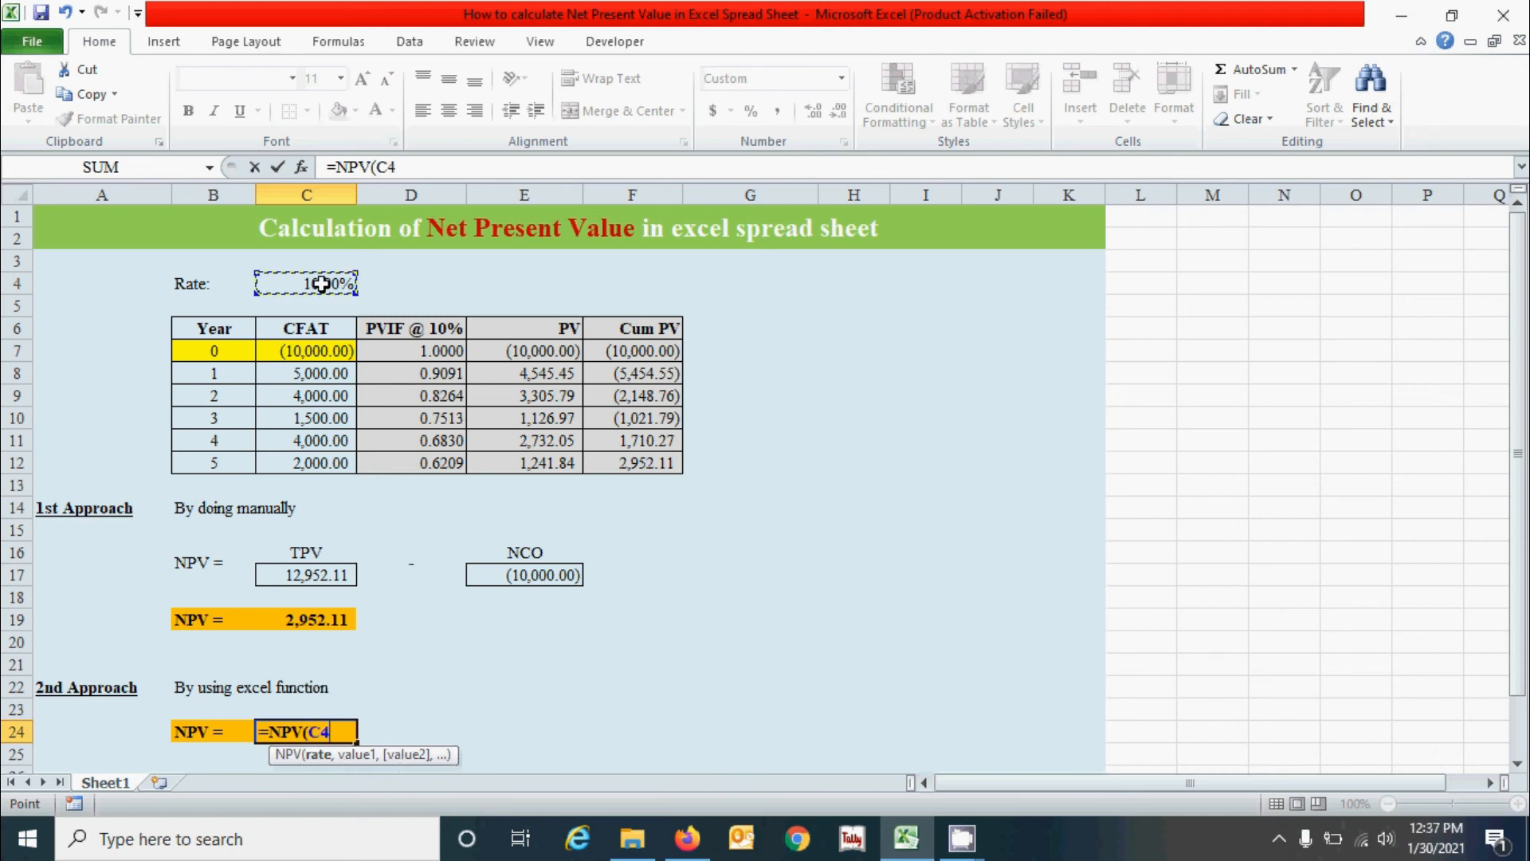
pyautogui.press('F4')
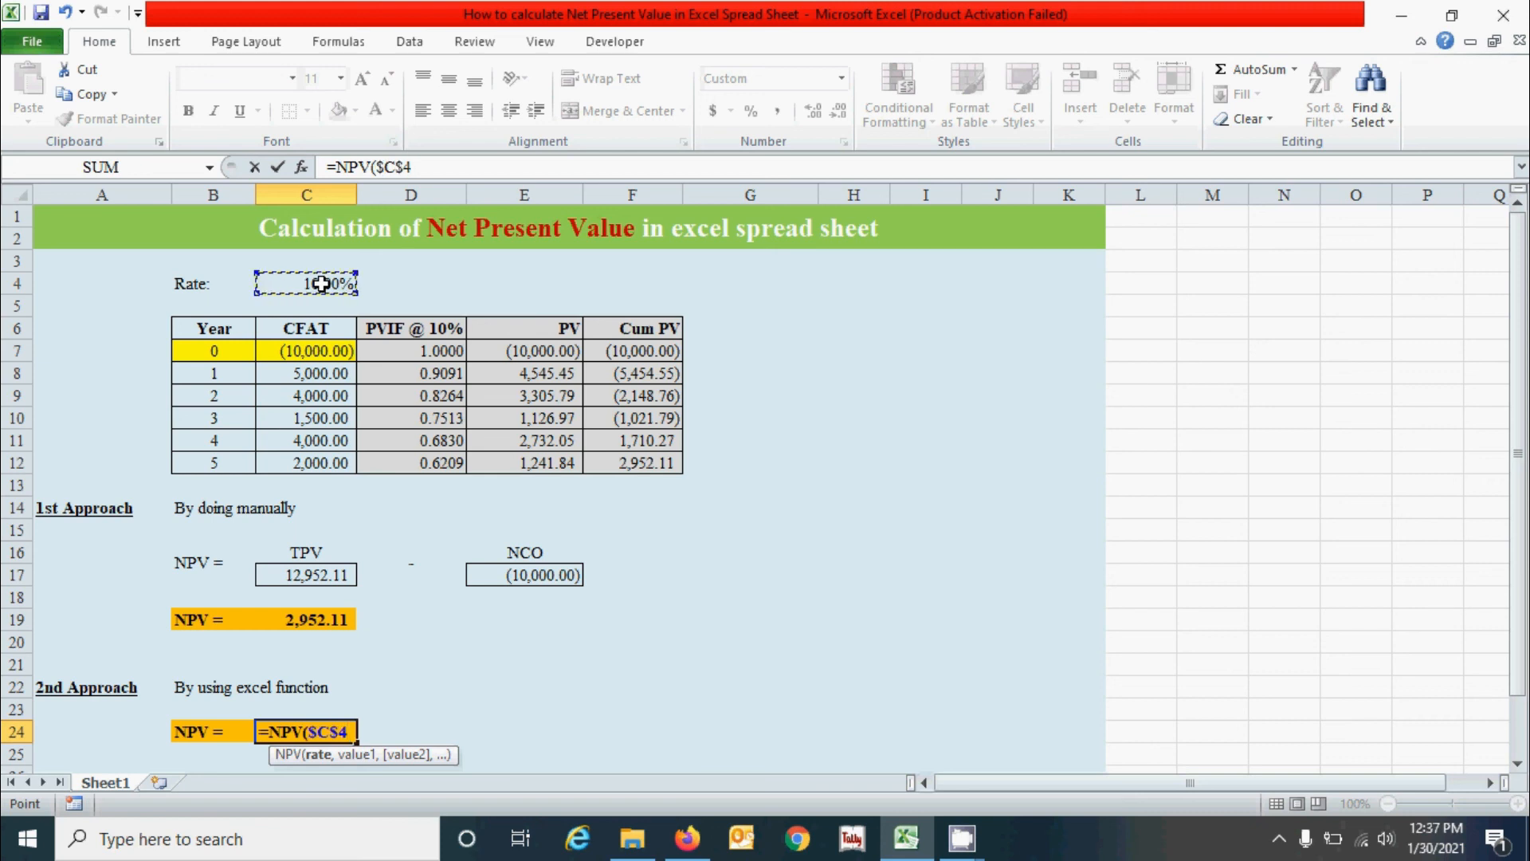
pyautogui.write(',')
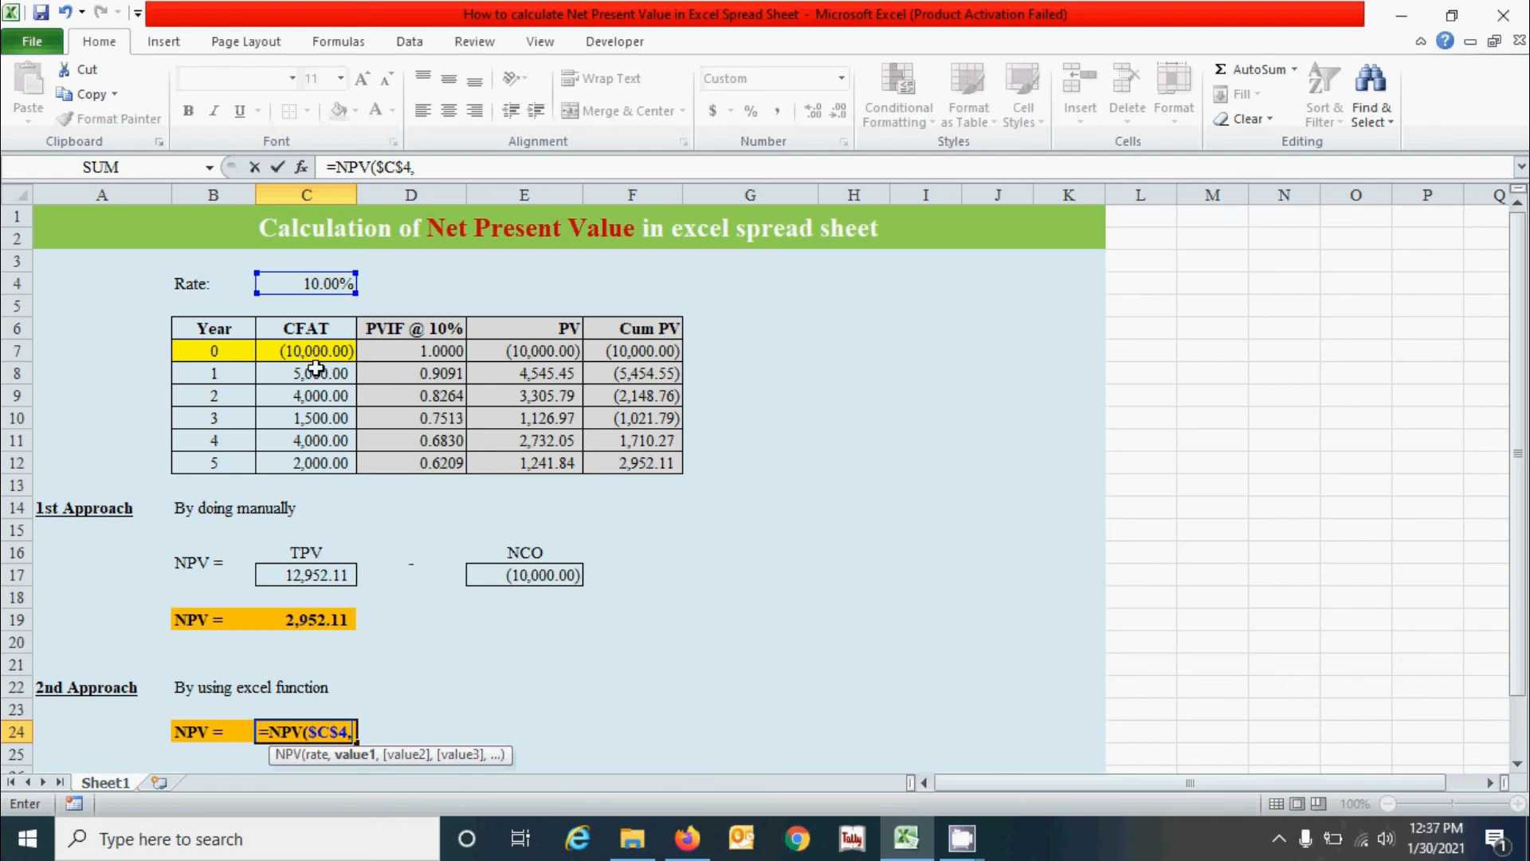
pyautogui.moveTo(285, 375); pyautogui.dragTo(297, 465)
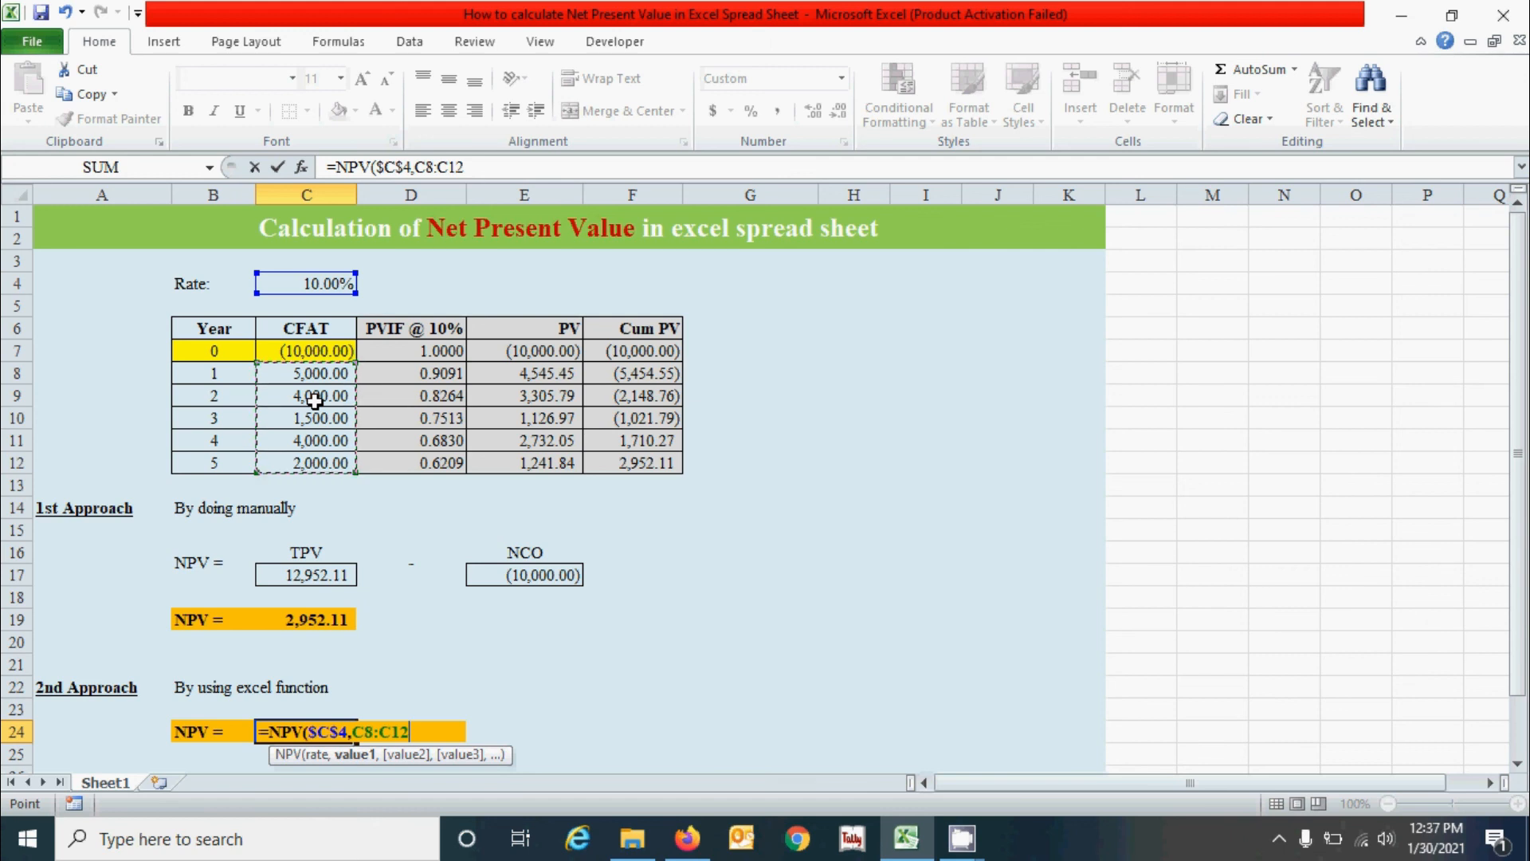
pyautogui.press('F4')
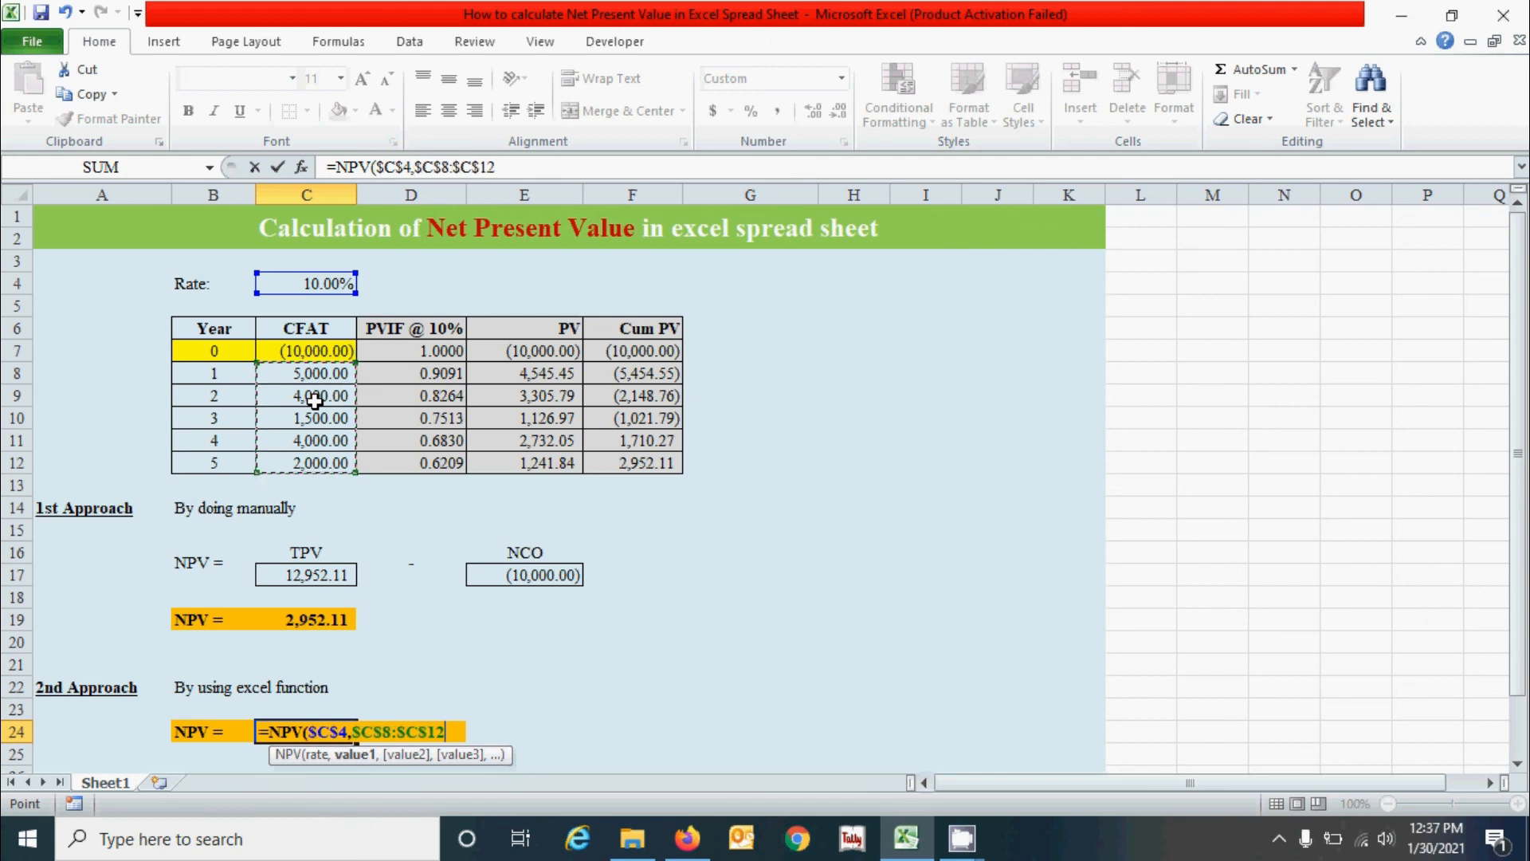
pyautogui.write(')')
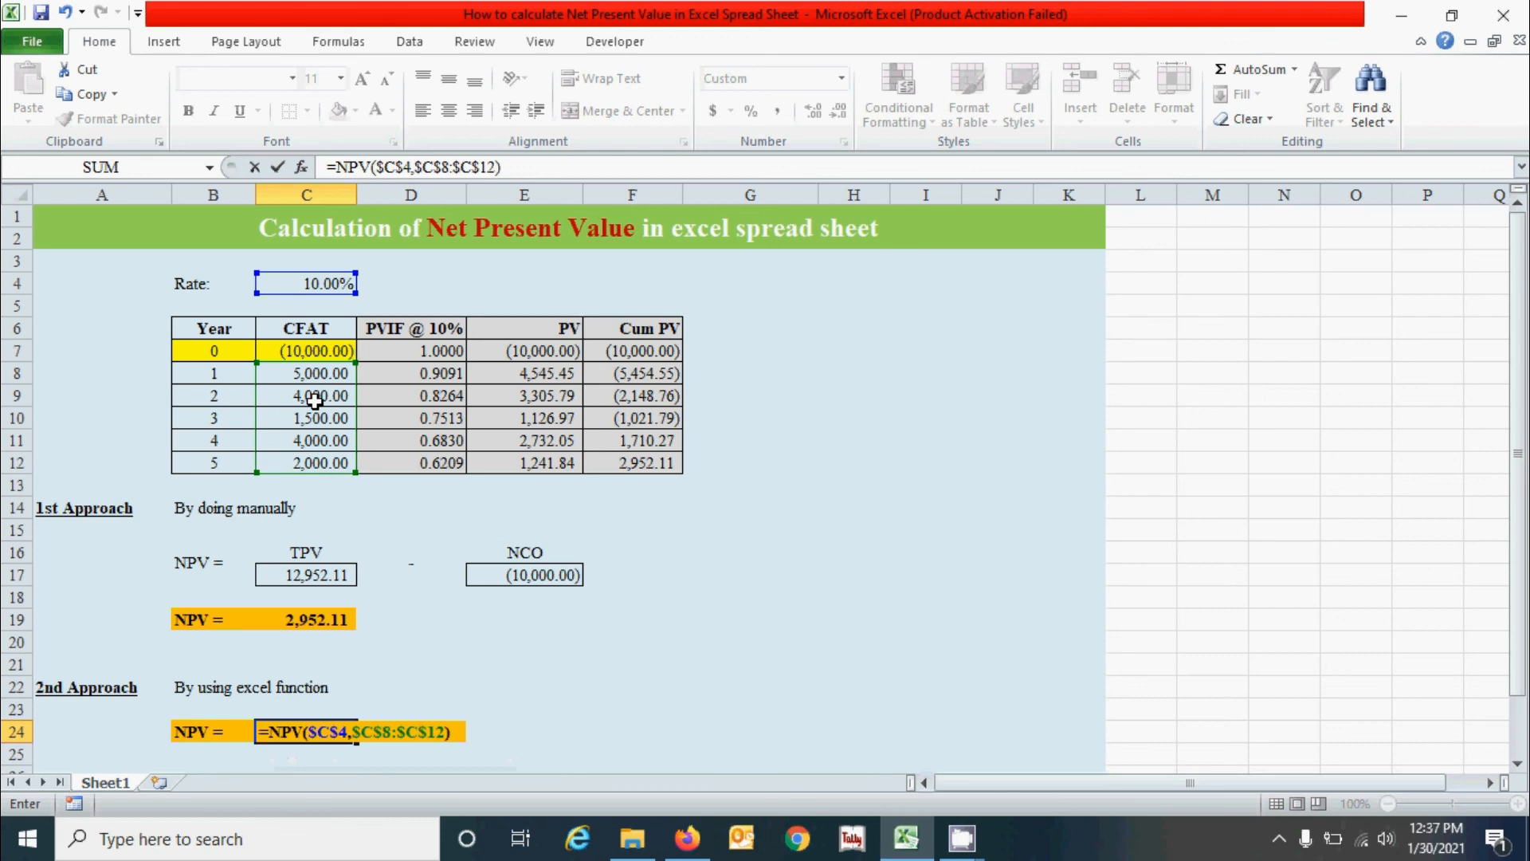
pyautogui.write('+')
pyautogui.click(319, 355)
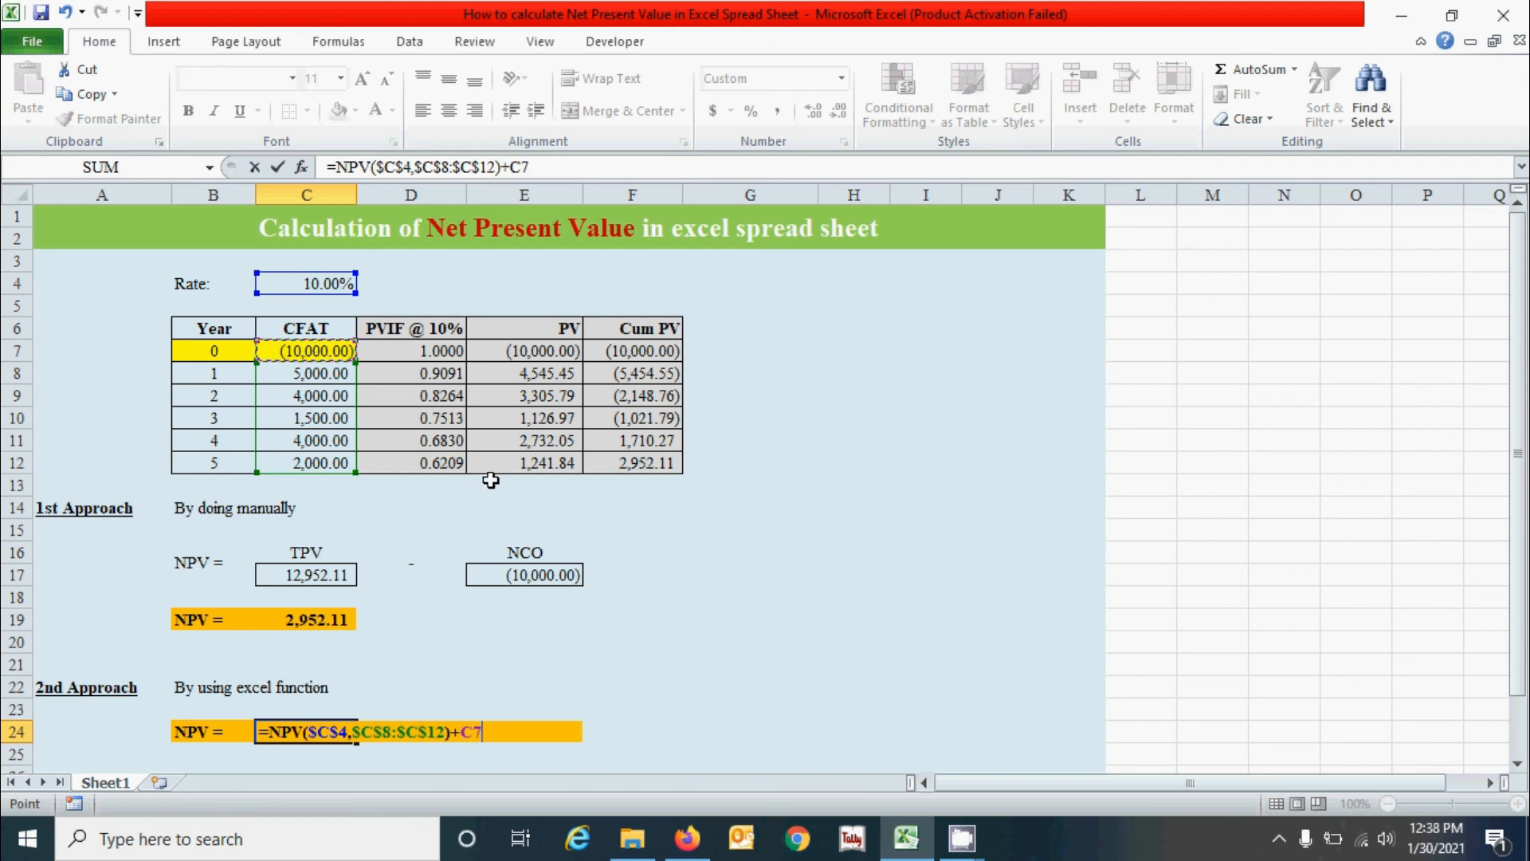
pyautogui.press('Return')
pyautogui.click(414, 685)
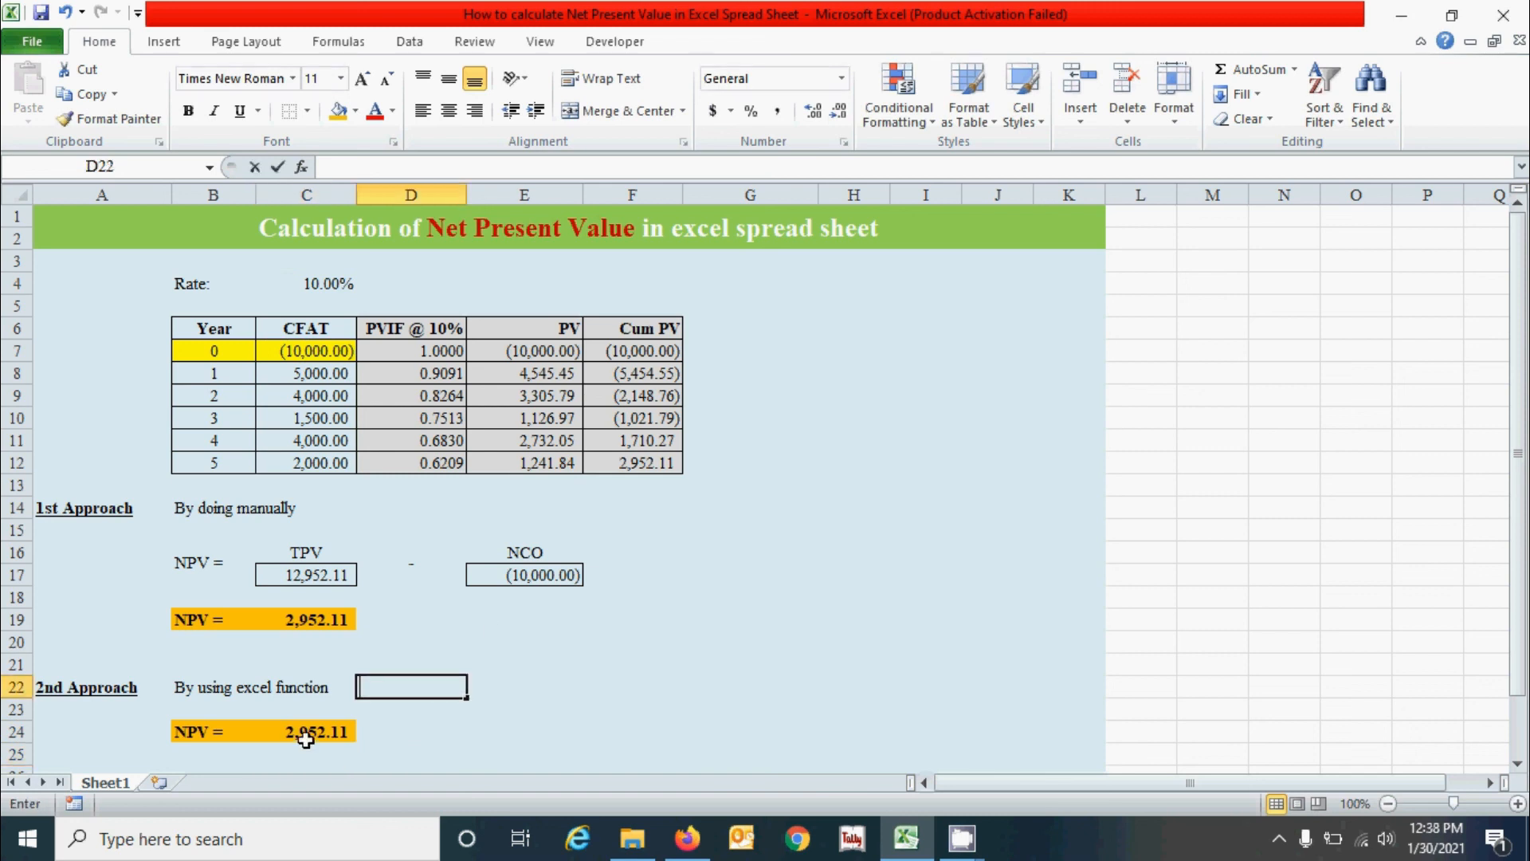
# - Compare the function-based NPV in C24 with the manual NPV in C19
pyautogui.click(306, 731)
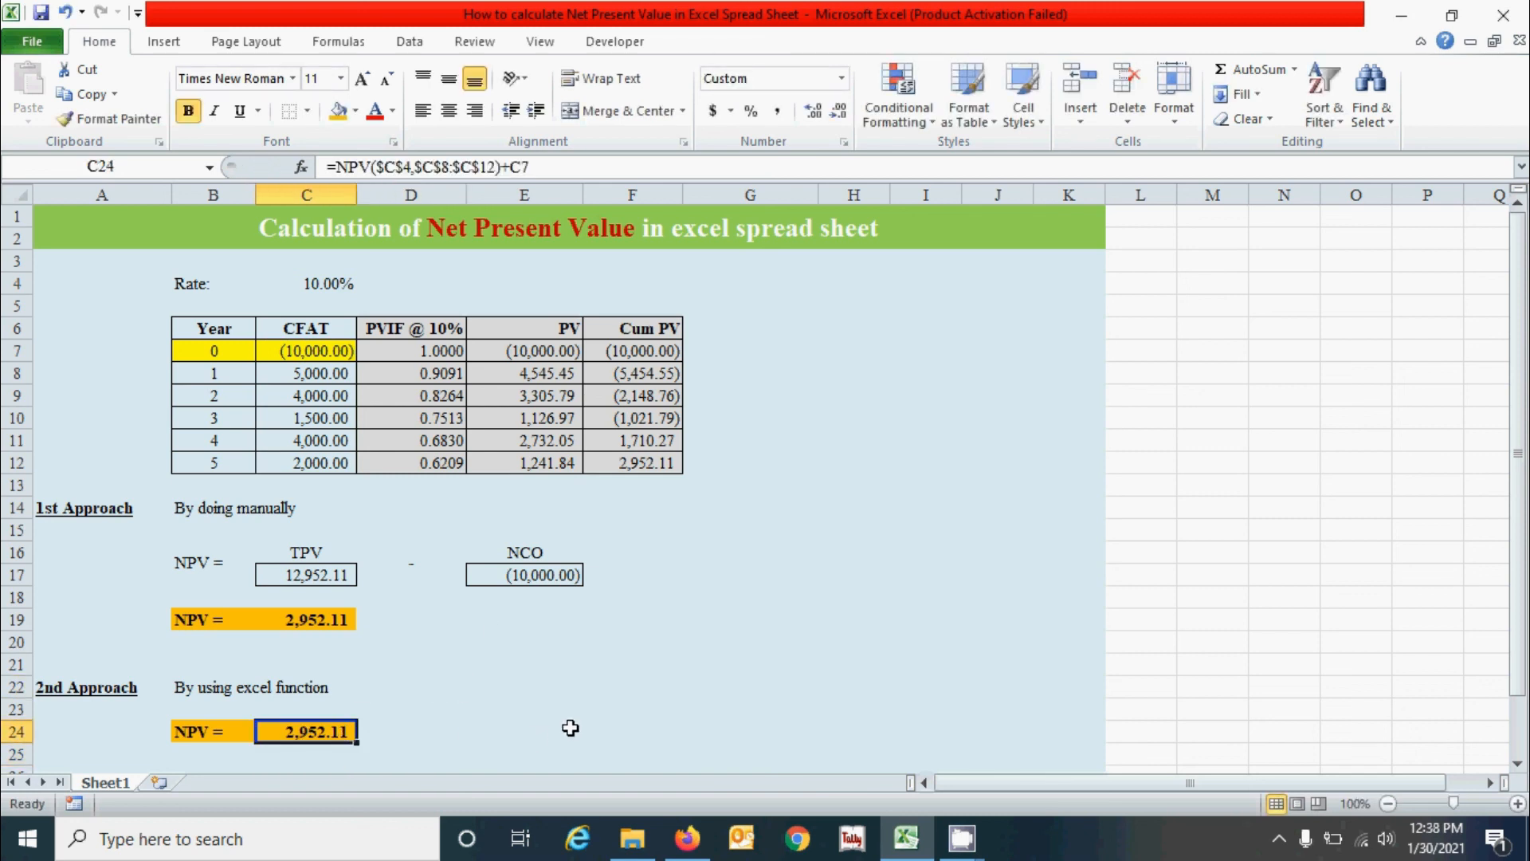
pyautogui.click(454, 724)
pyautogui.click(352, 624)
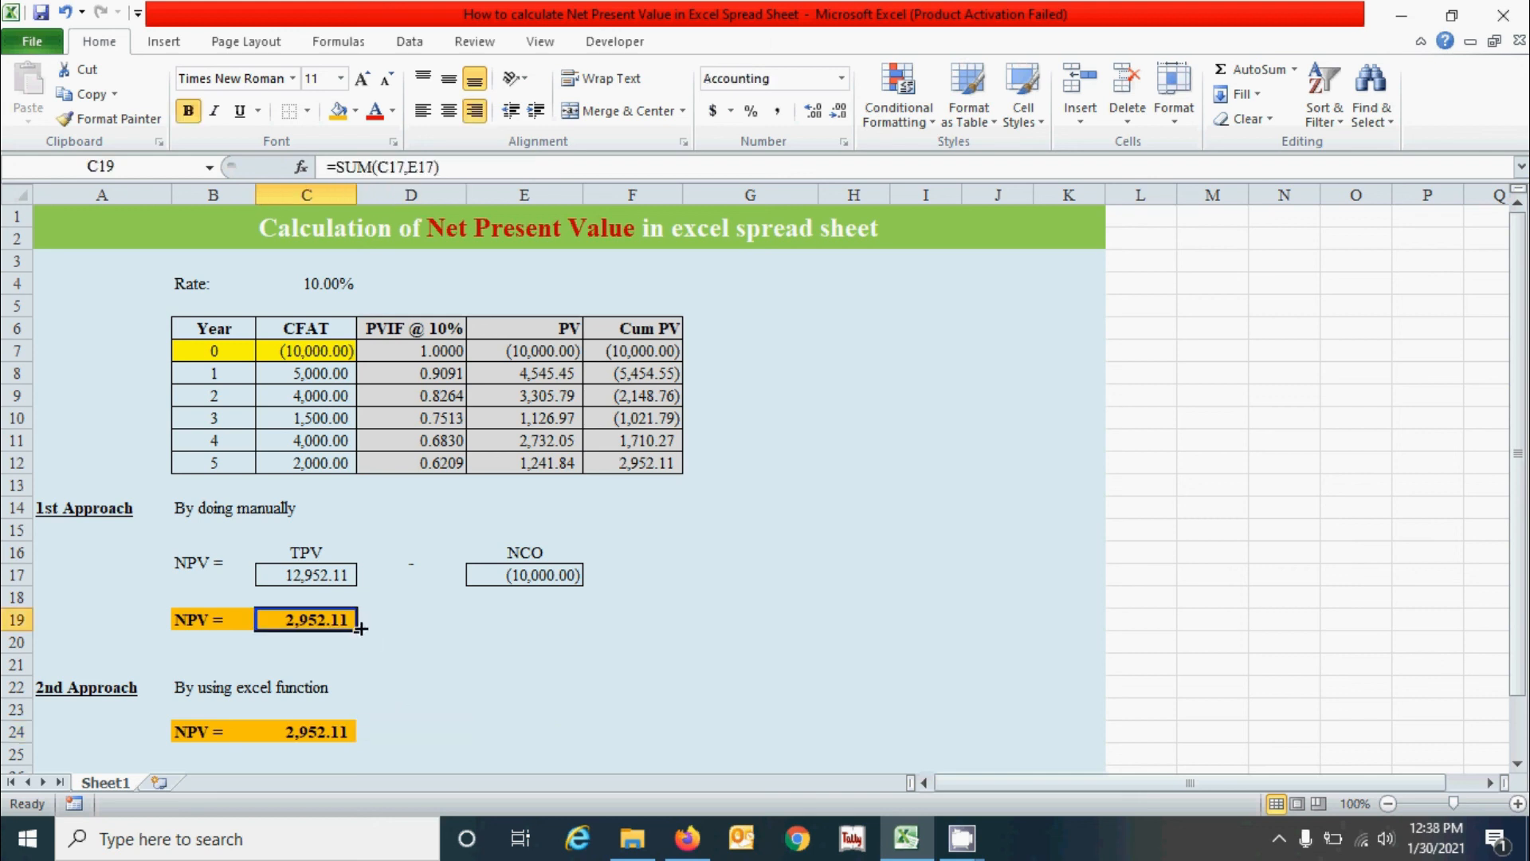
pyautogui.click(461, 635)
pyautogui.click(523, 677)
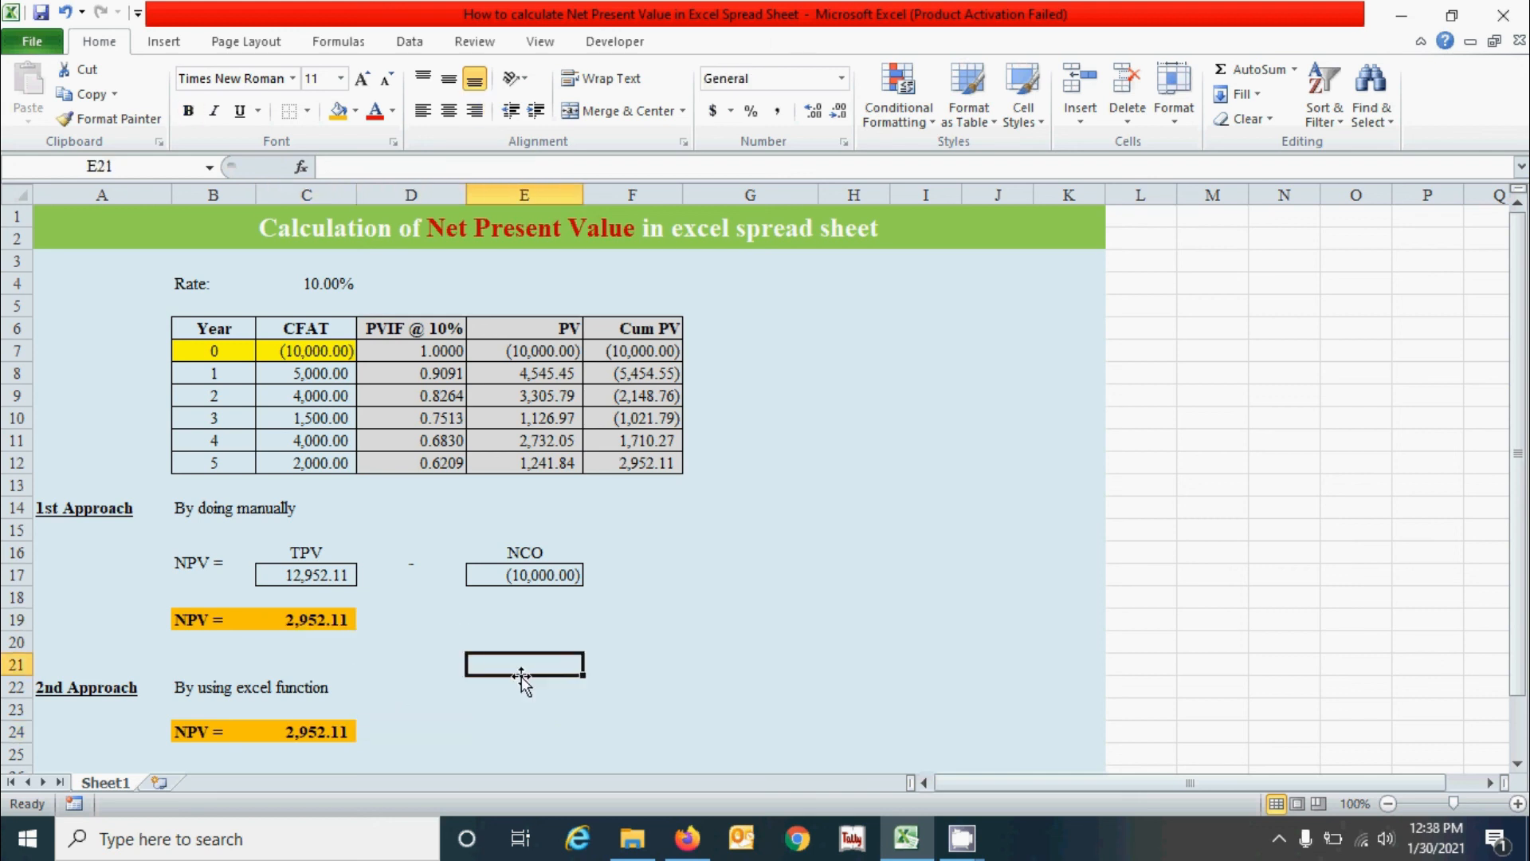
pyautogui.click(599, 642)
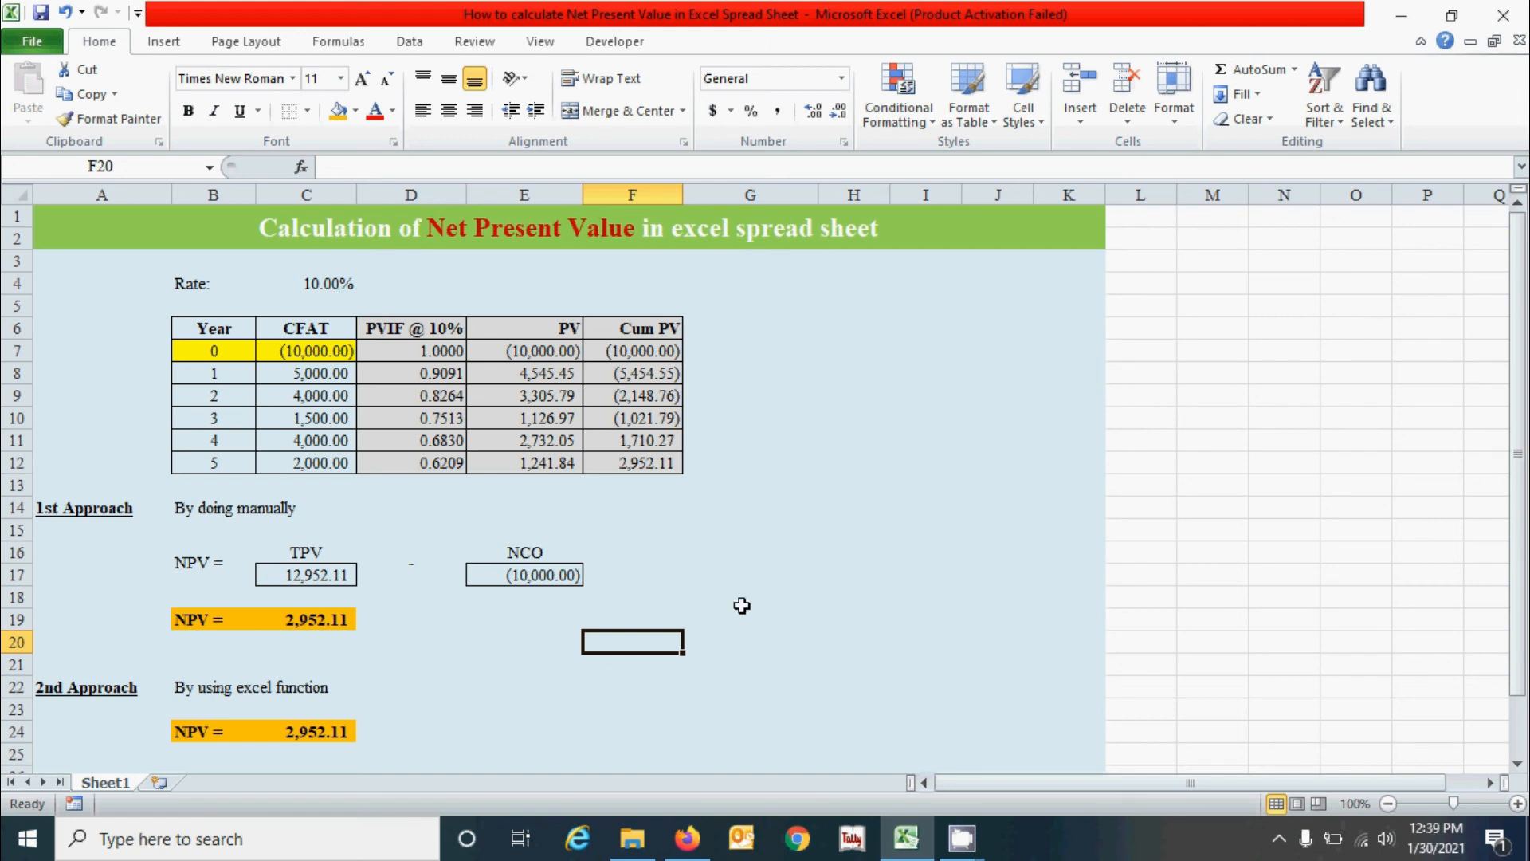
# - Set the rate in C4 to 8% and check the PVIF heading in D6 and both NPV results in C19 and C24
pyautogui.click(304, 279)
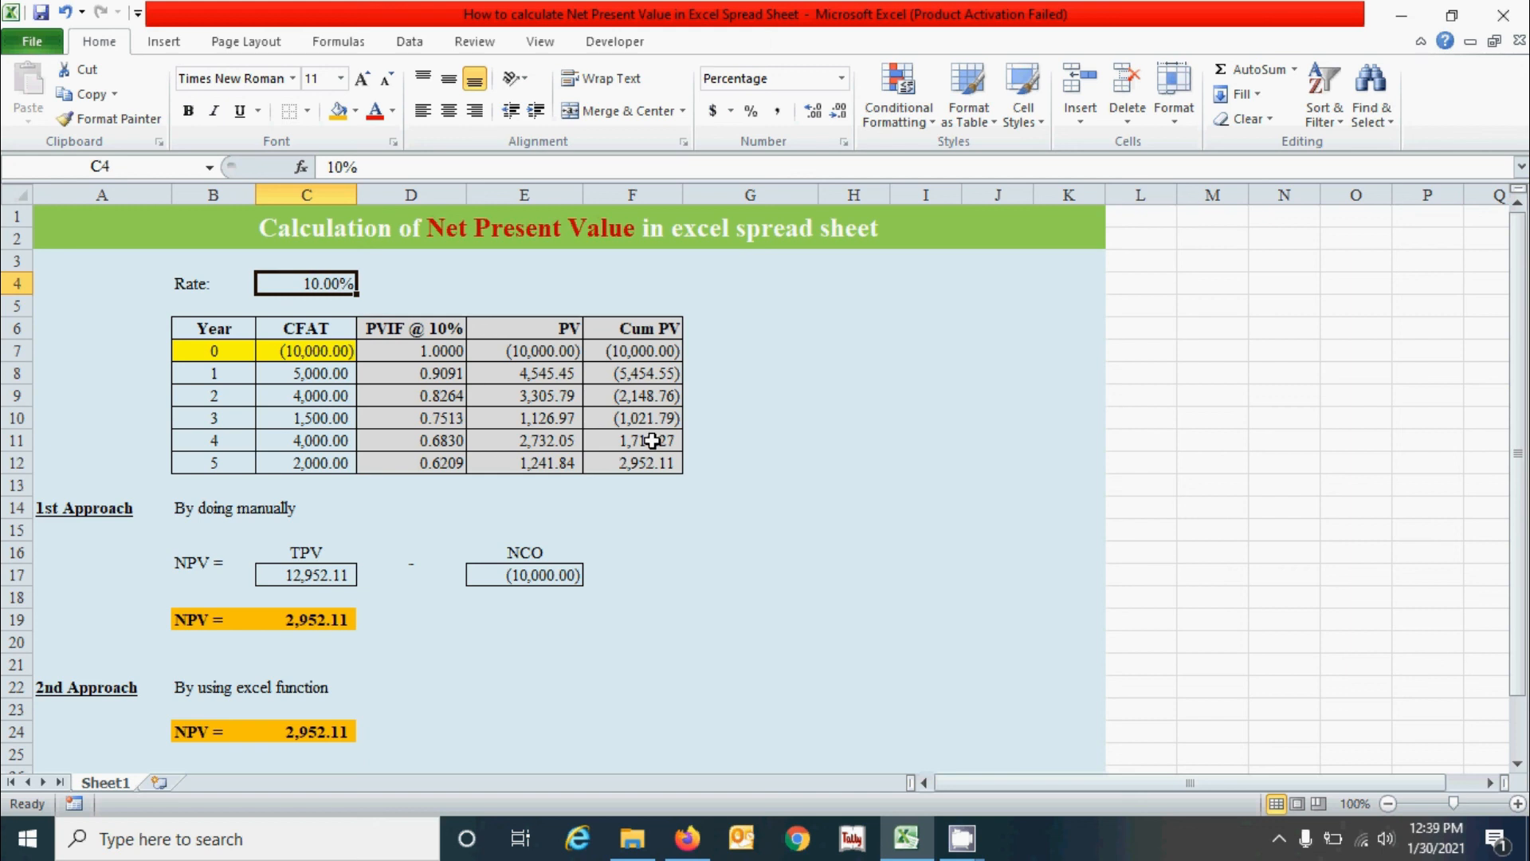
pyautogui.write('8%')
pyautogui.press('Return')
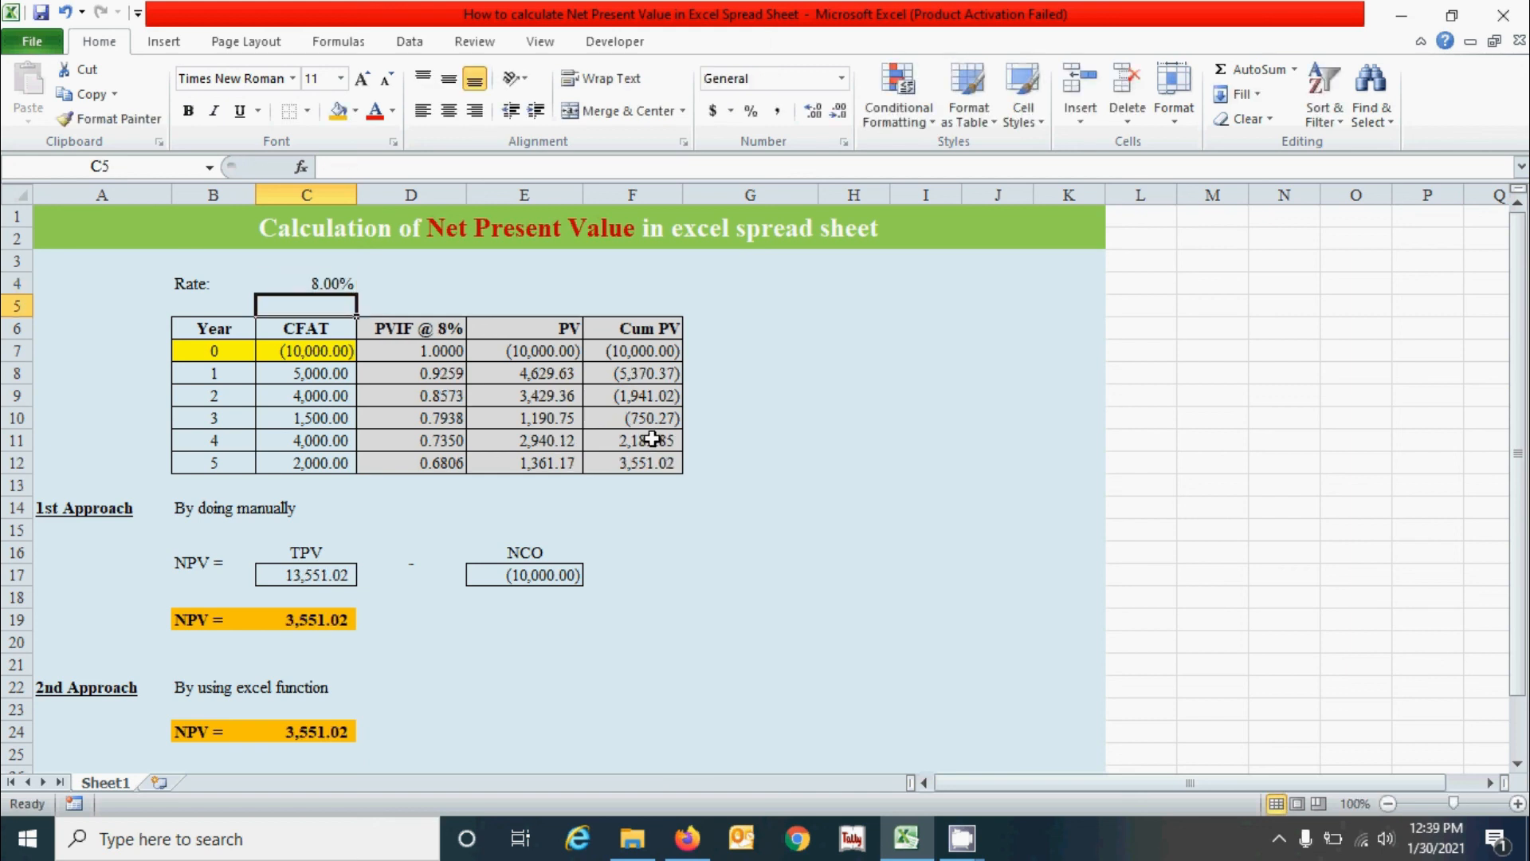
pyautogui.click(443, 330)
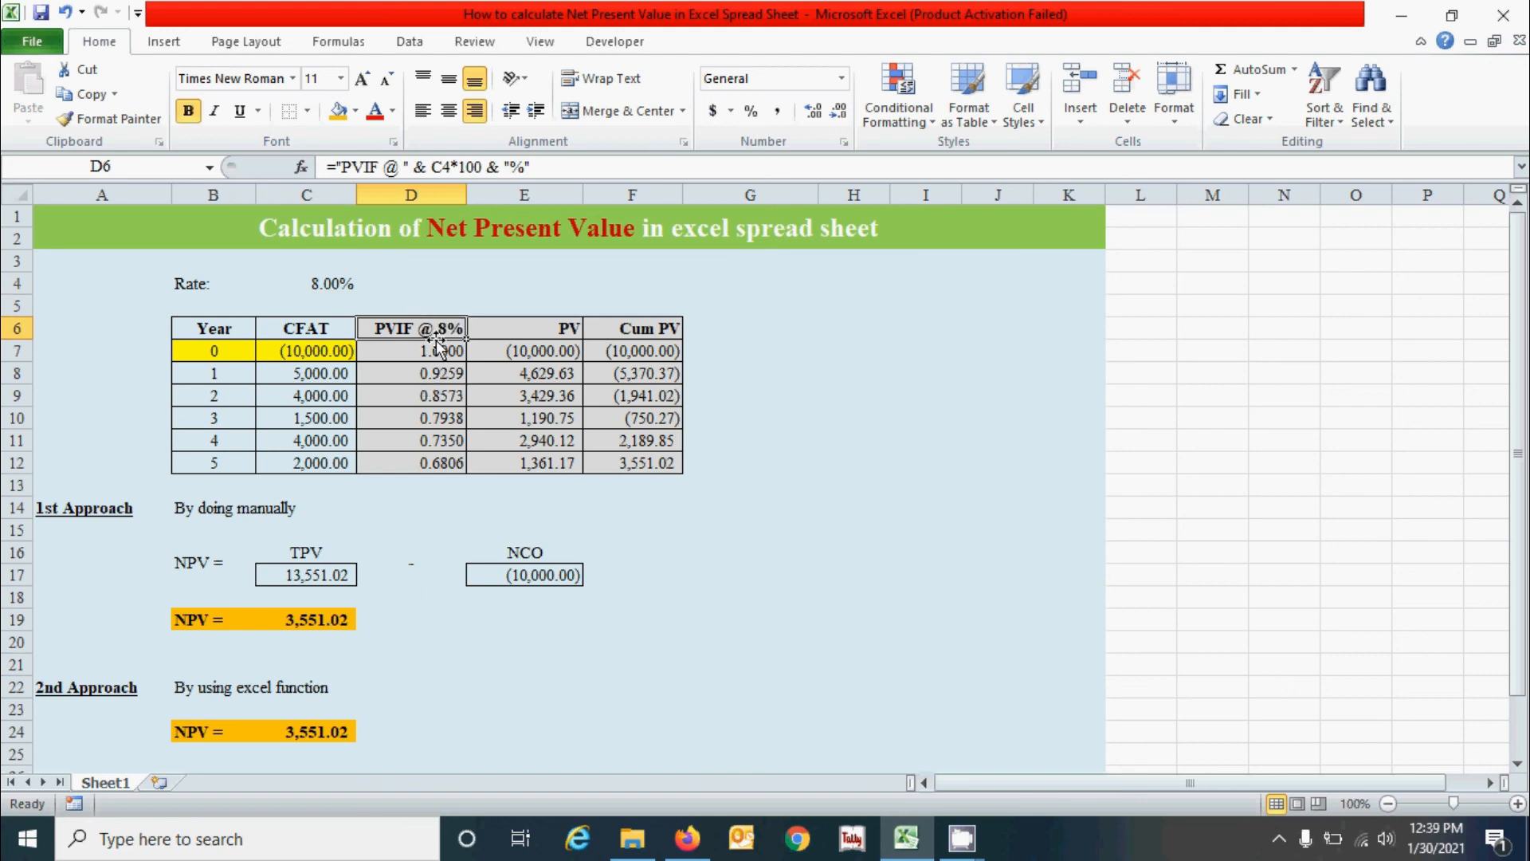
pyautogui.click(319, 619)
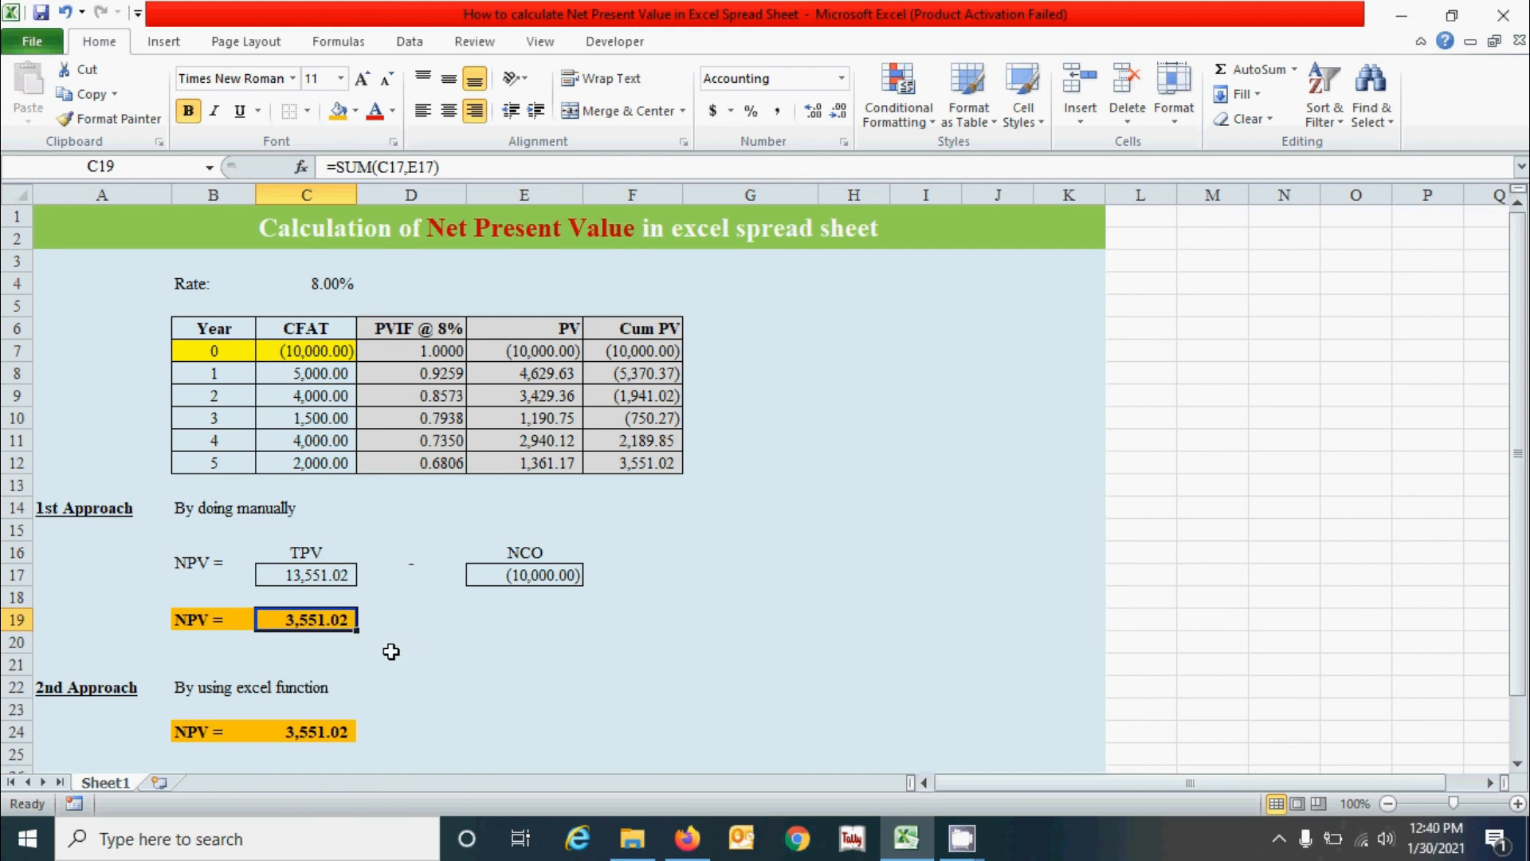
pyautogui.click(350, 729)
pyautogui.click(629, 617)
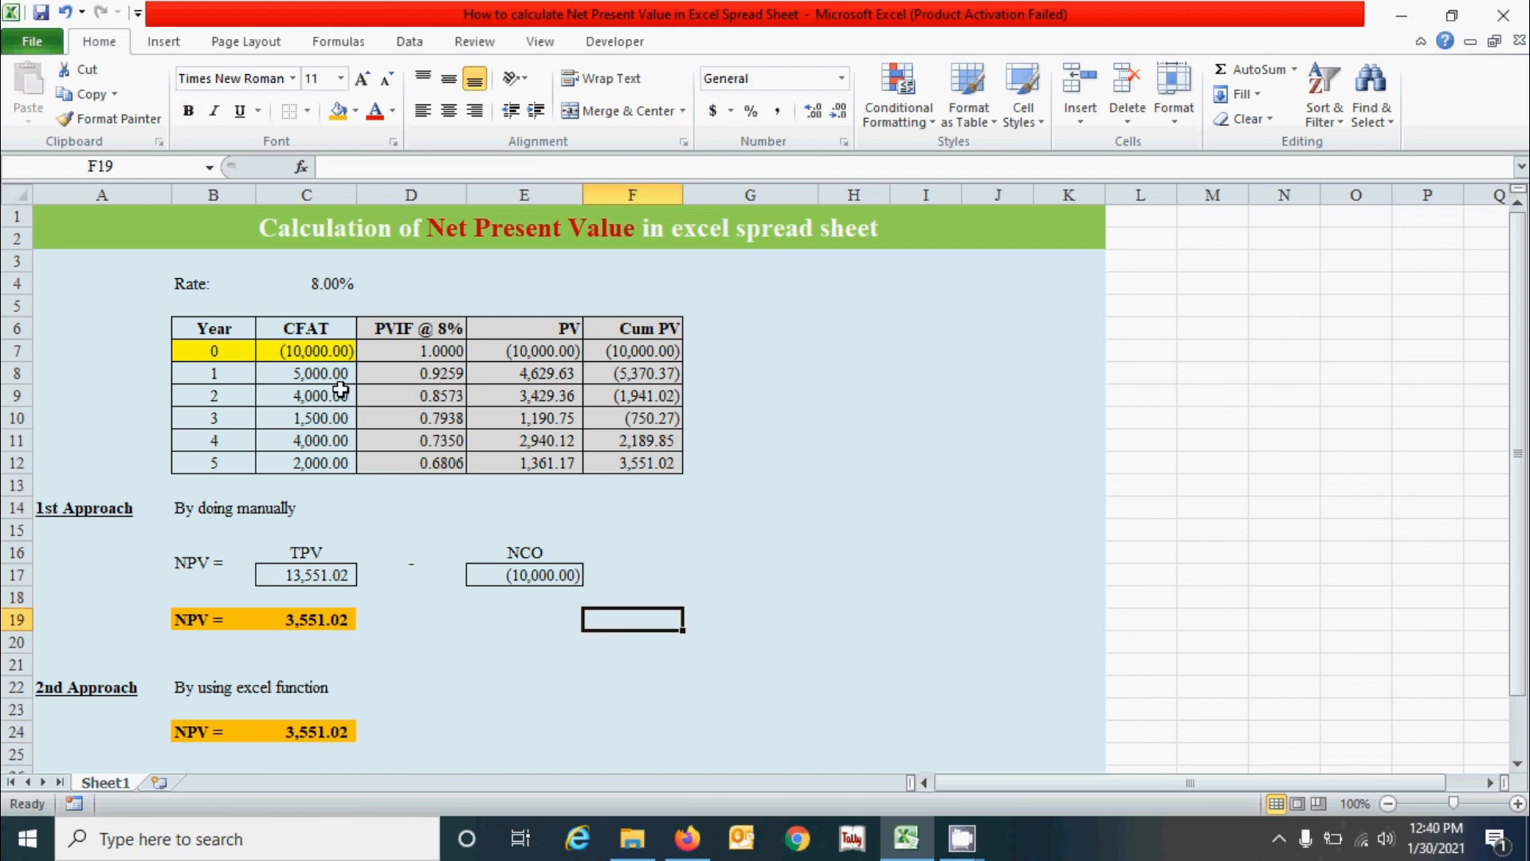
# - Set the rate in C4 to 3% to recalculate the present values and both NPV results
pyautogui.click(337, 280)
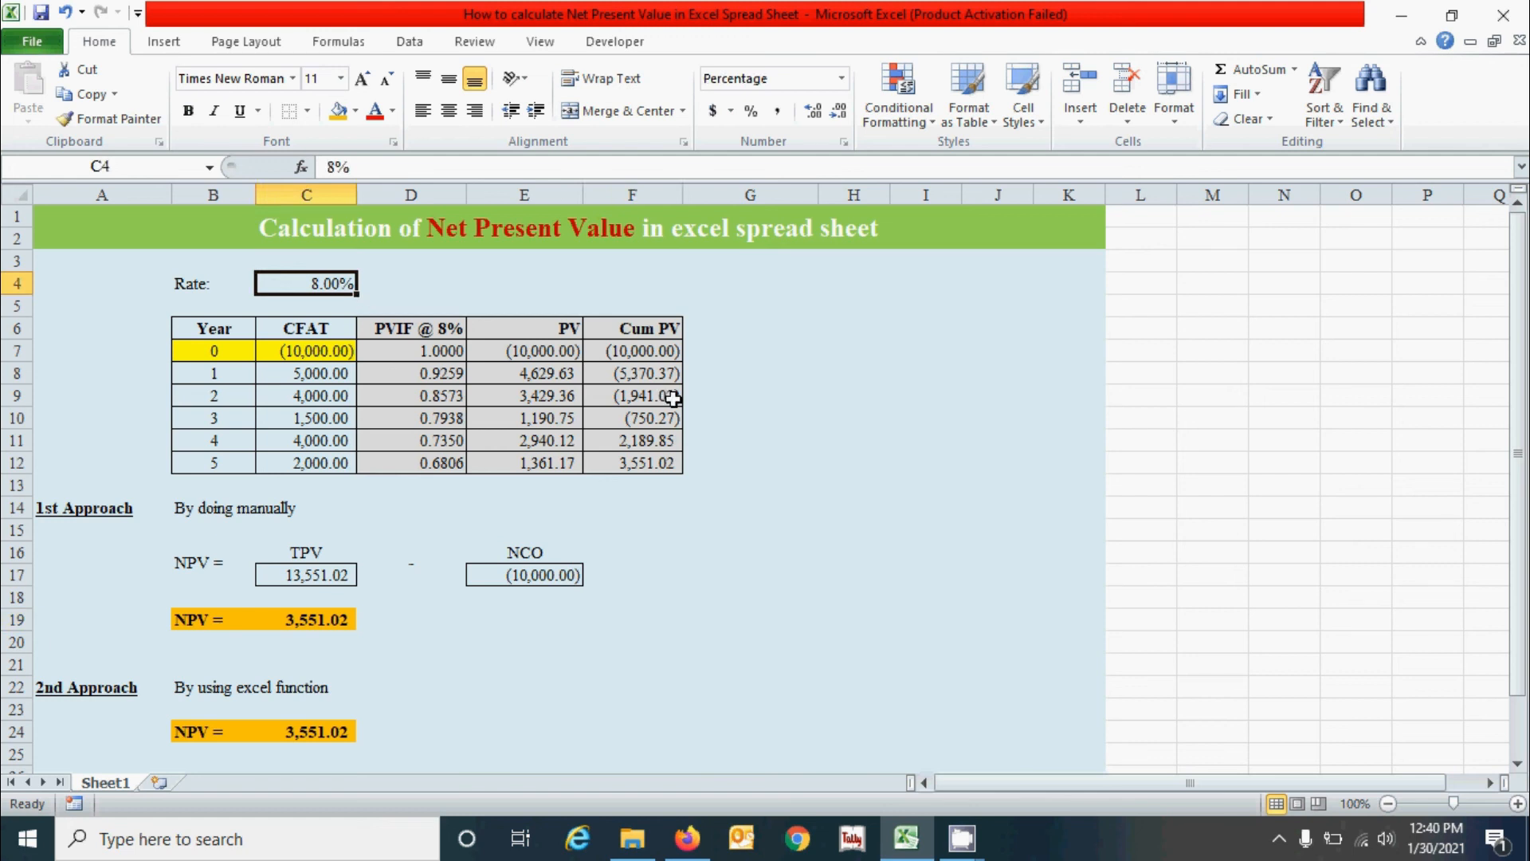
pyautogui.write('3')
pyautogui.press('Return')
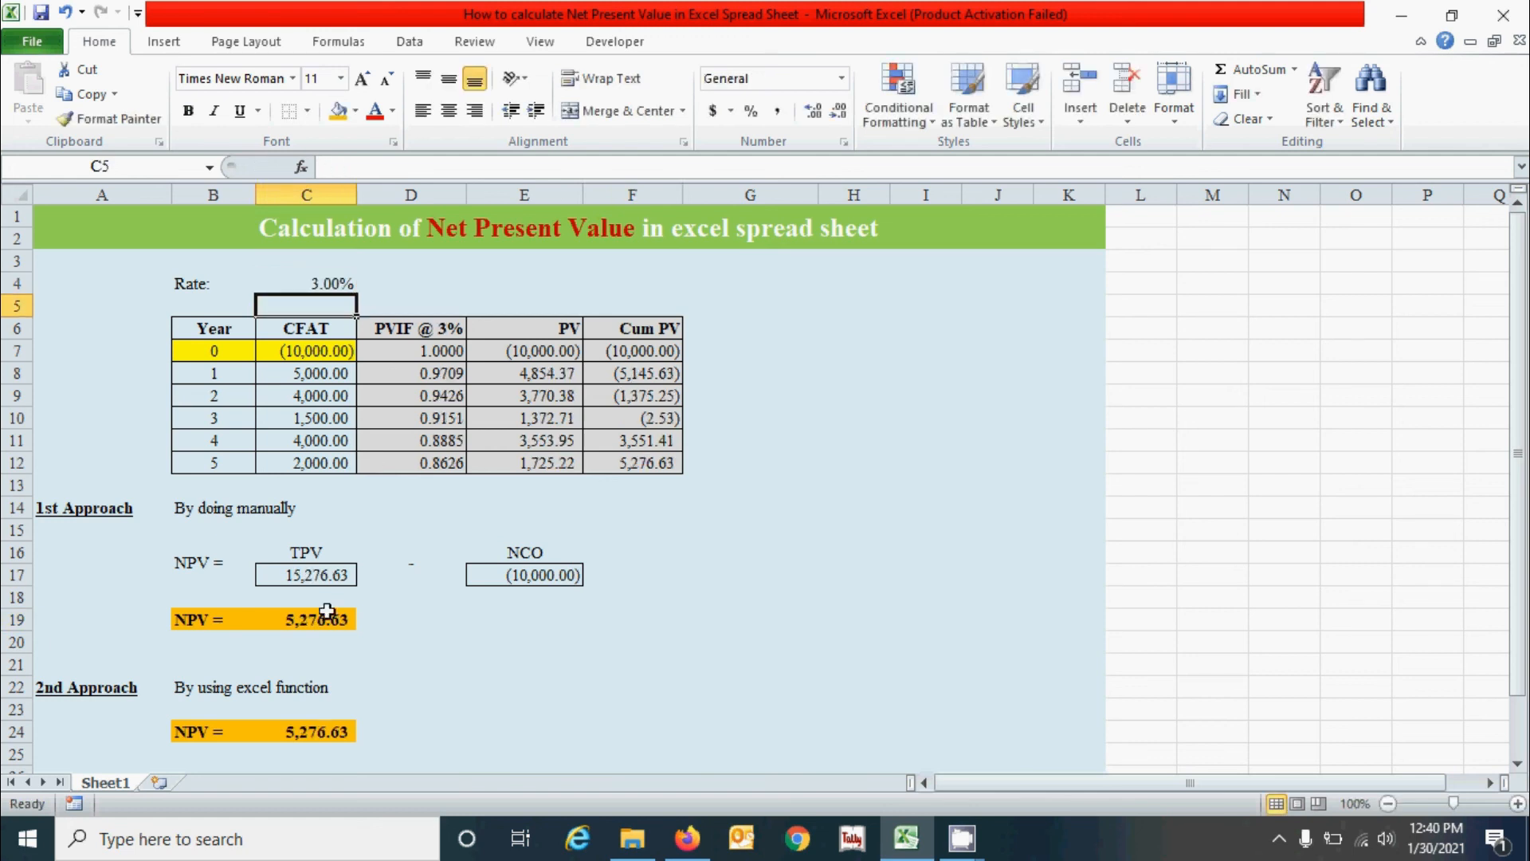
pyautogui.click(578, 641)
pyautogui.click(863, 576)
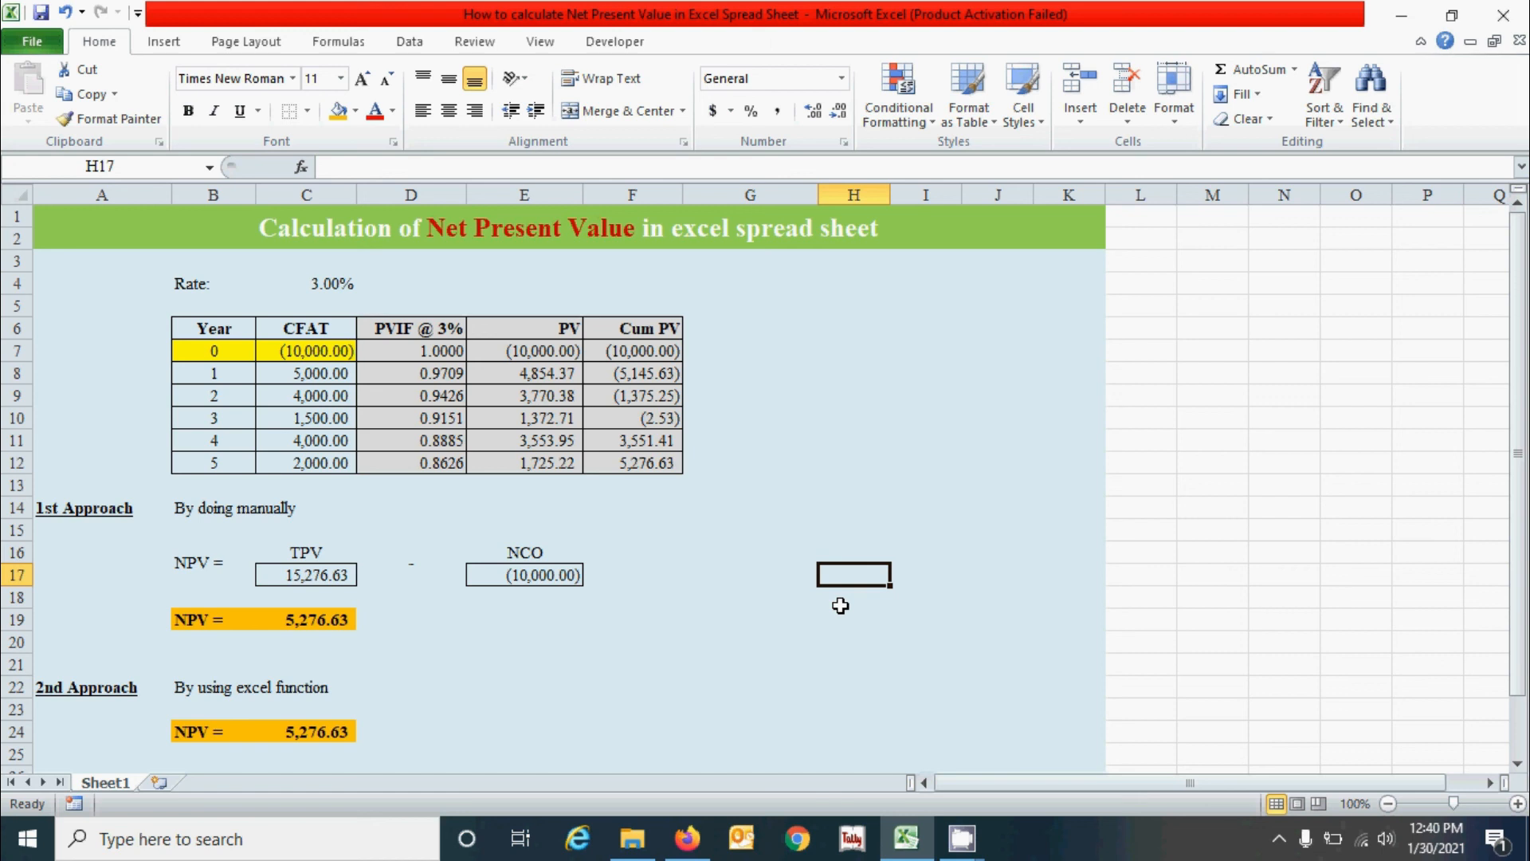
pyautogui.click(901, 643)
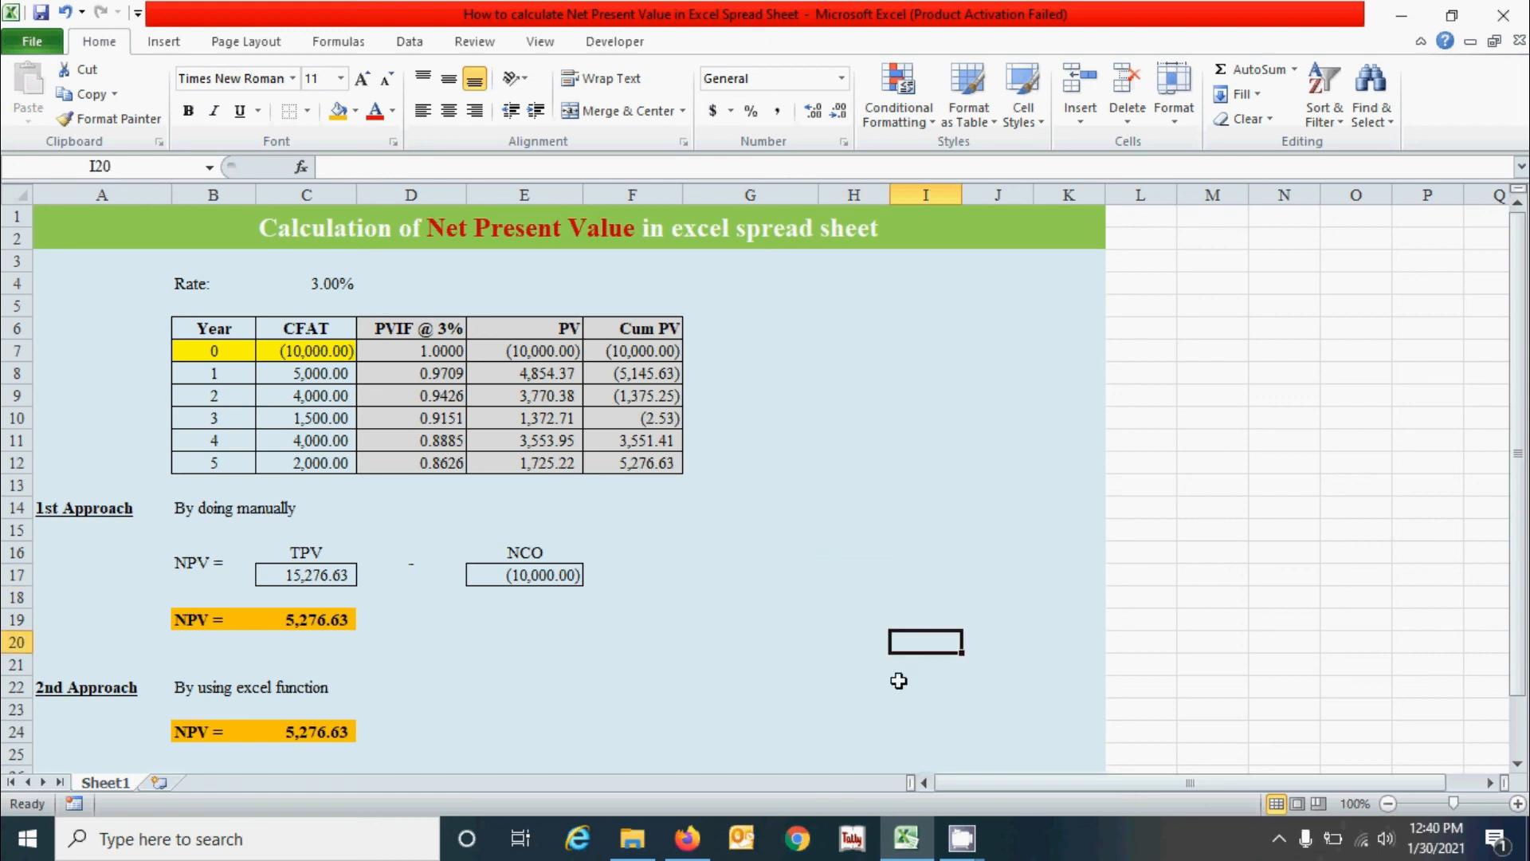